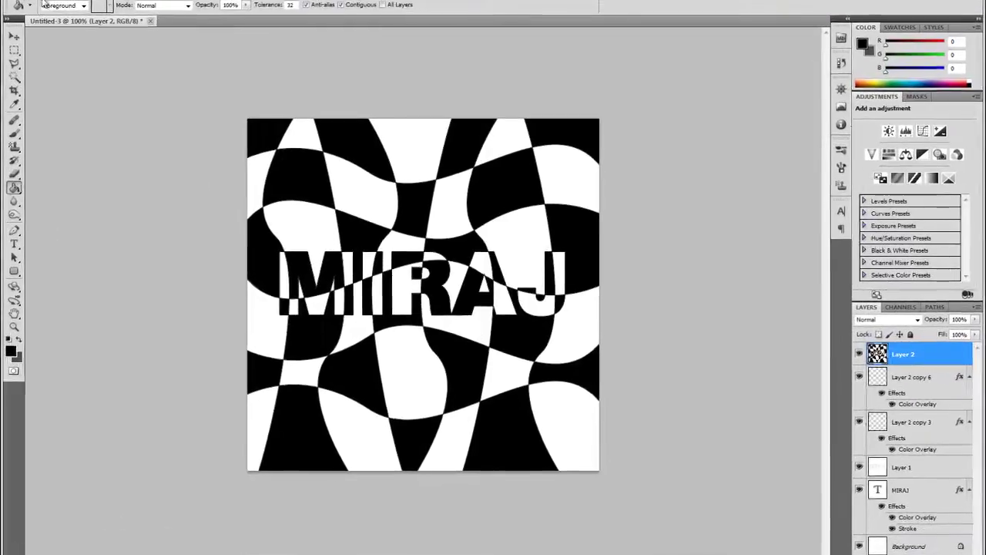
# Create a new 600×600 px, 72 ppi white document.
pyautogui.click(82, 9)
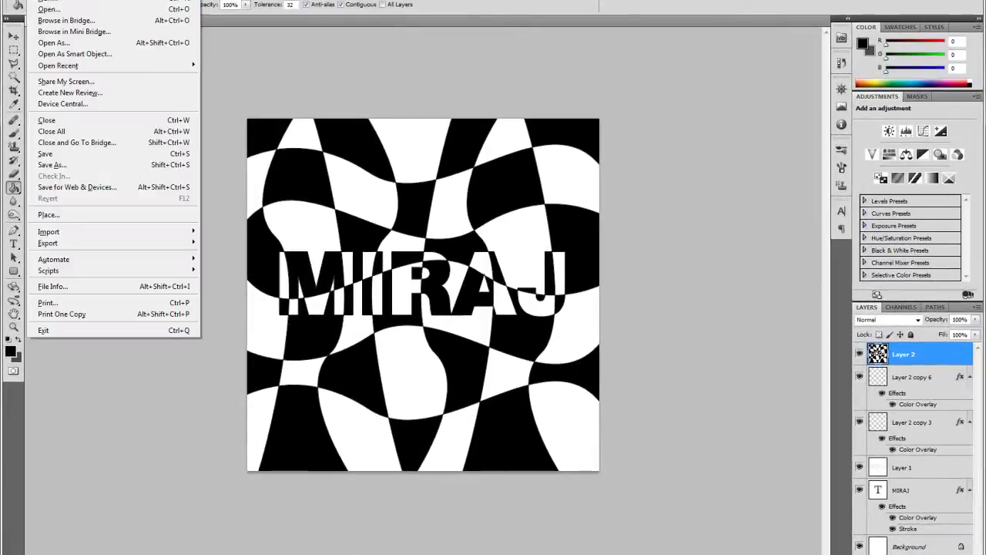
pyautogui.click(47, 1)
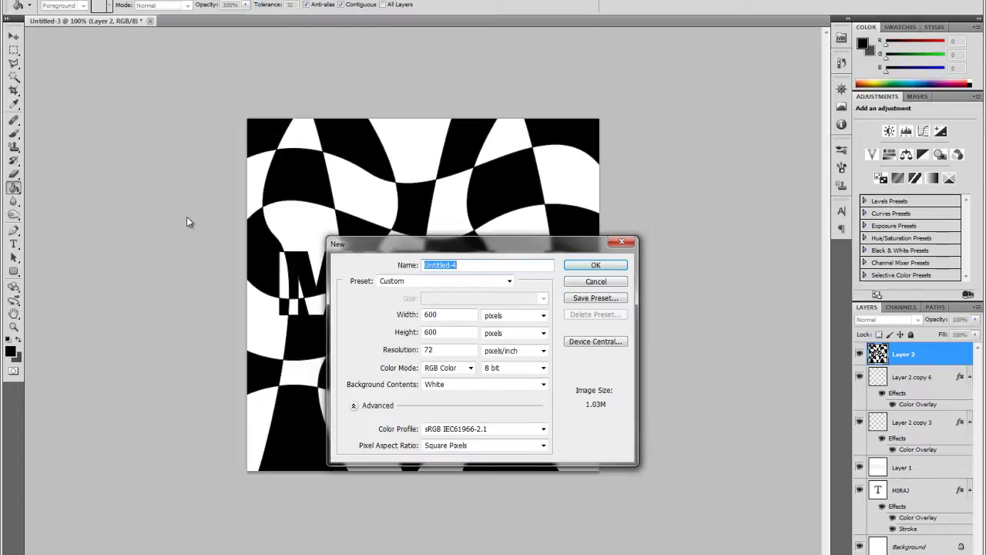
pyautogui.click(614, 268)
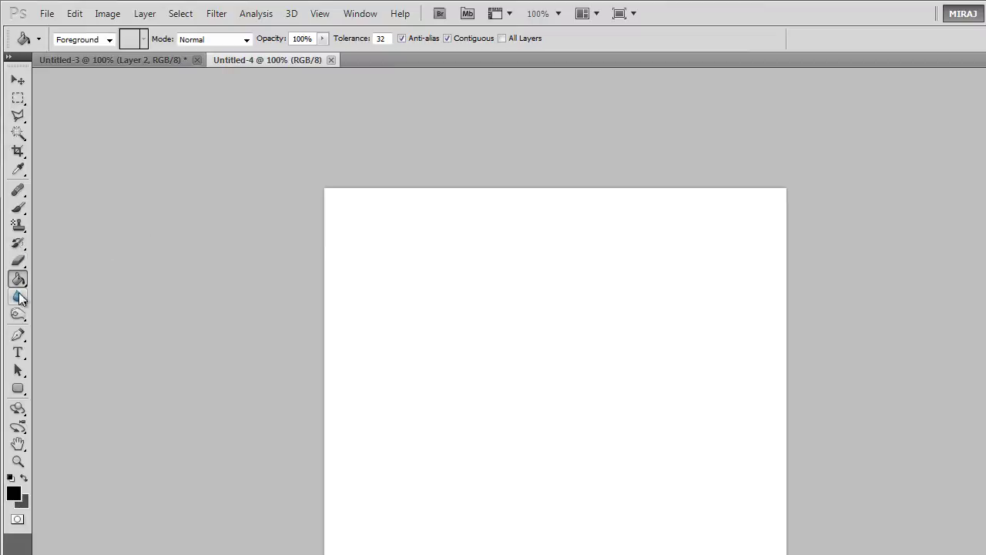
# Type MIRAJ in heavy black 150 pt type and move it fully inside the canvas.
pyautogui.click(18, 352)
pyautogui.click(408, 391)
pyautogui.write('M')
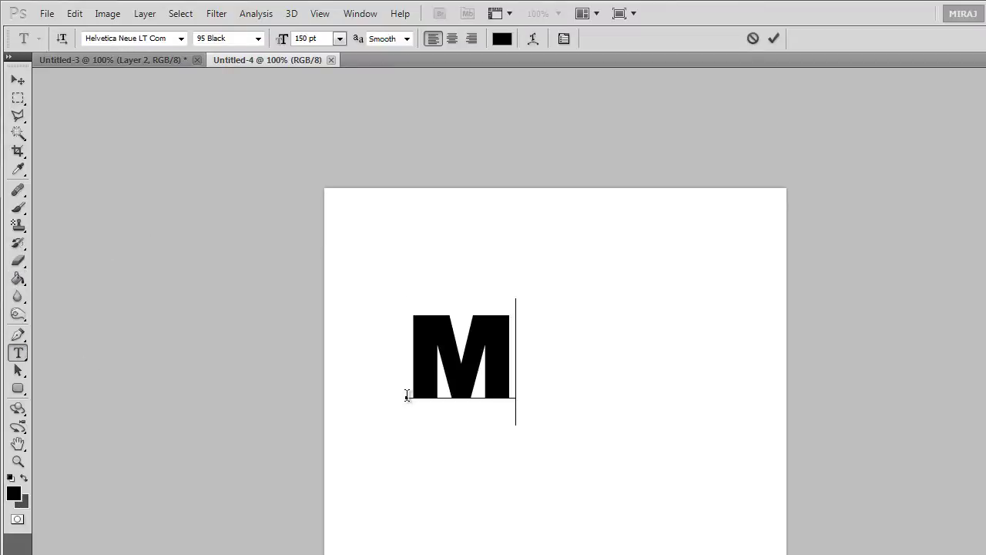
pyautogui.write('IRAJ')
pyautogui.click(18, 81)
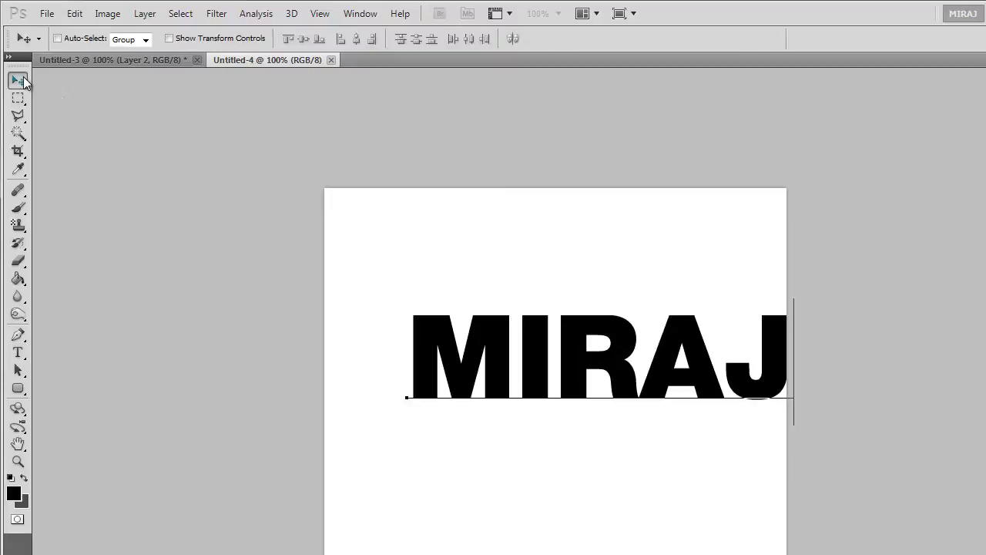
pyautogui.moveTo(559, 381); pyautogui.dragTo(532, 417)
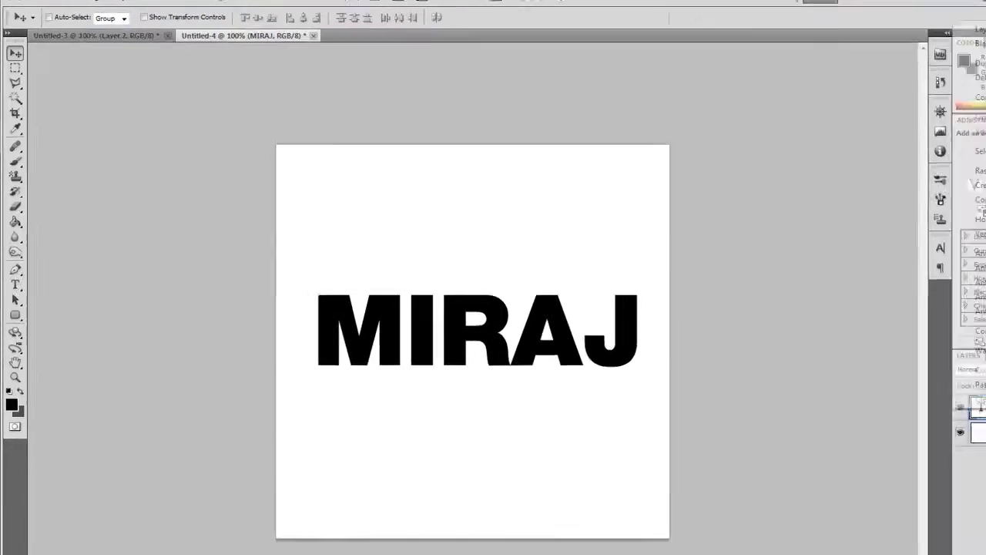
# Add a white Color Overlay layer style to the MIRAJ text layer.
pyautogui.rightClick(921, 357)
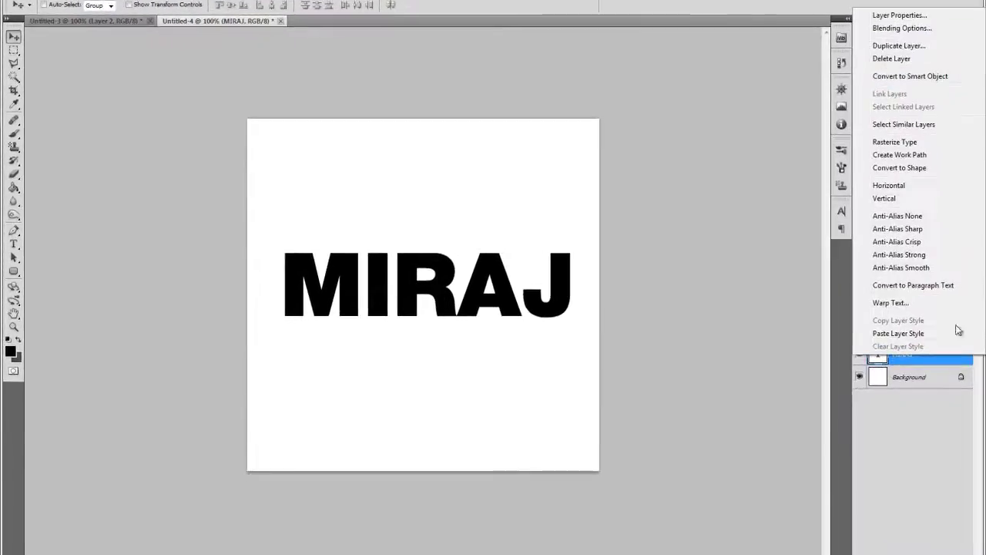
pyautogui.click(961, 29)
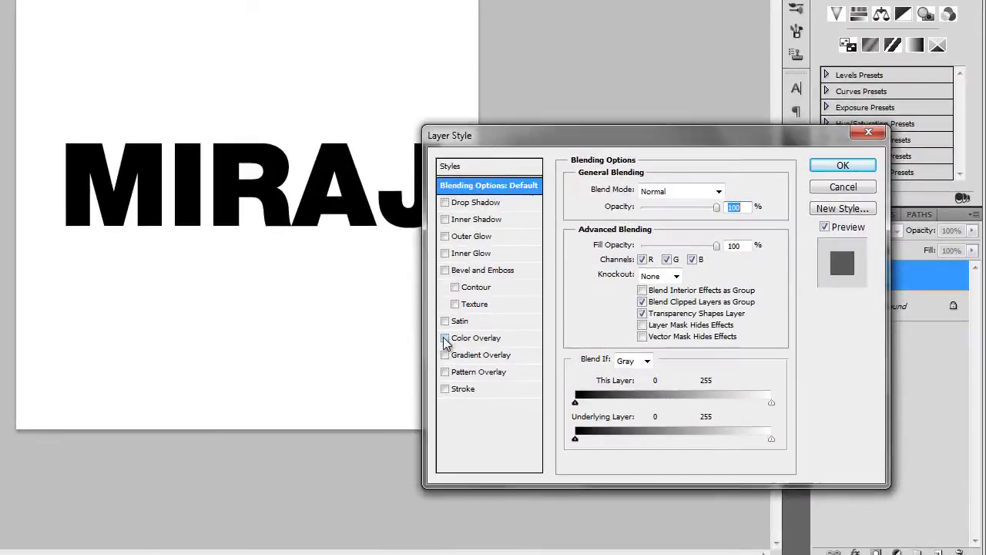
pyautogui.click(545, 386)
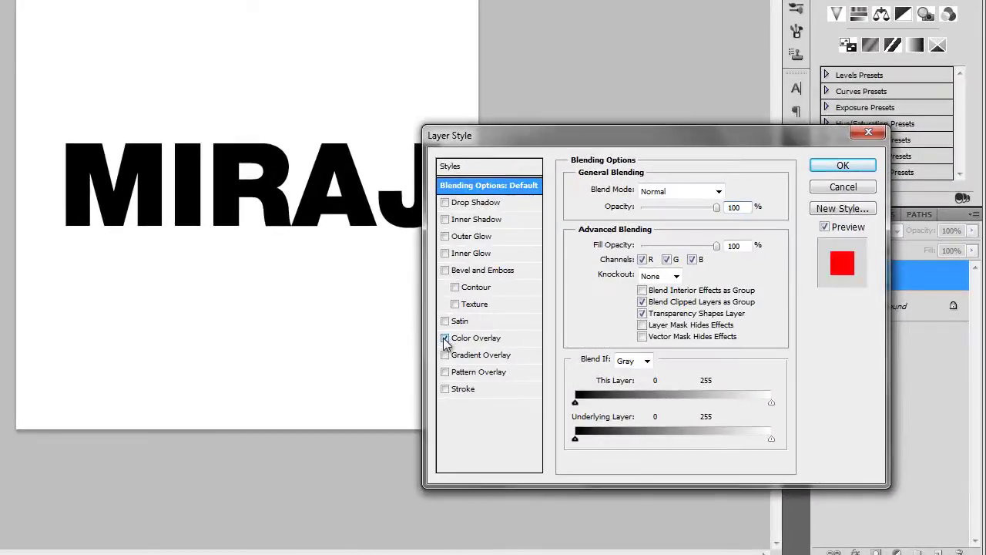
pyautogui.click(582, 387)
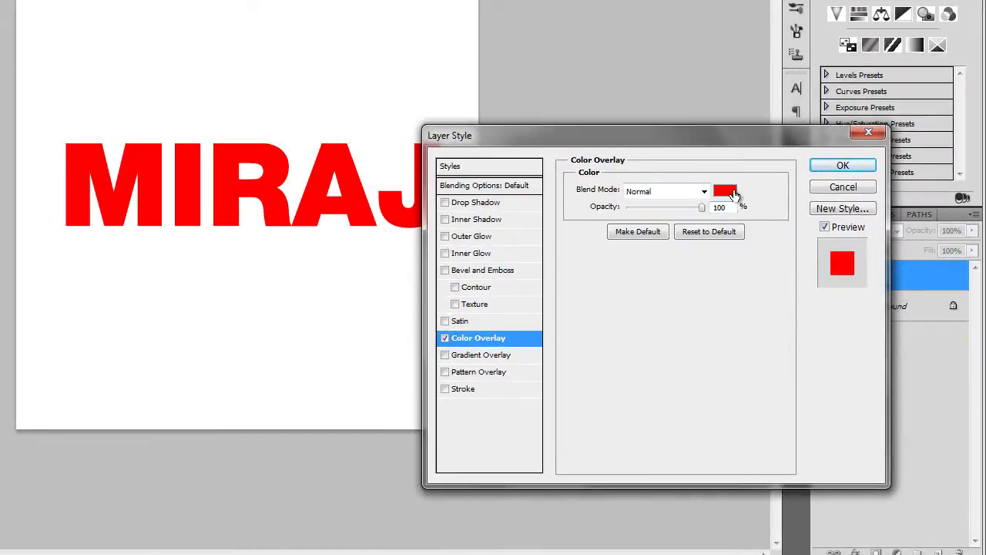
pyautogui.click(725, 191)
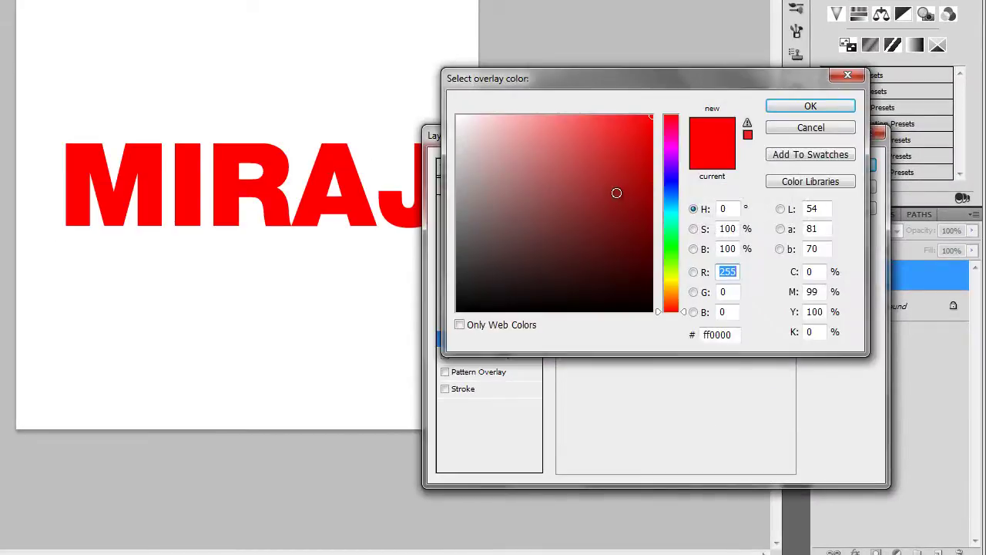
pyautogui.click(268, 68)
pyautogui.click(809, 106)
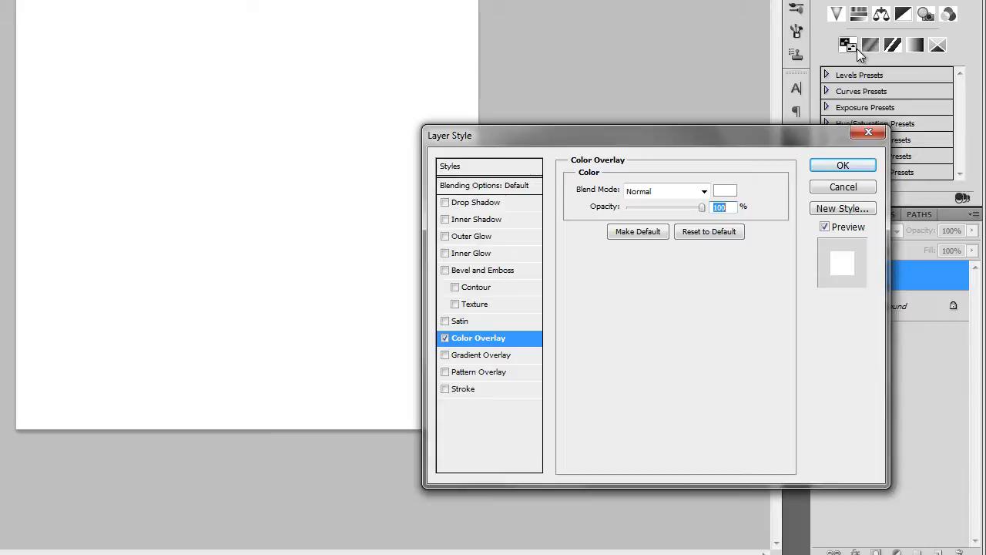
# Add a 1 px black Stroke to the letters and apply the styles.
pyautogui.click(463, 390)
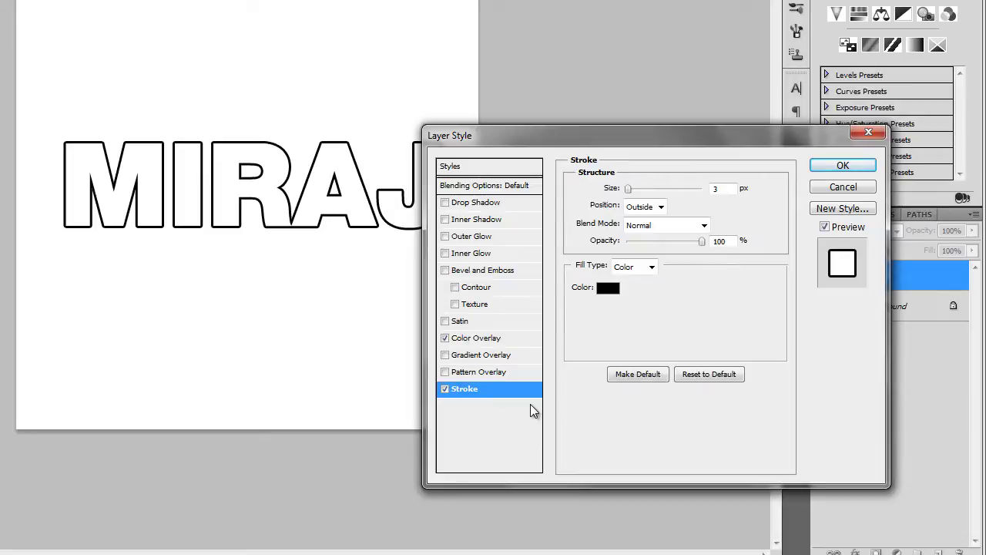
pyautogui.moveTo(625, 189); pyautogui.dragTo(608, 188)
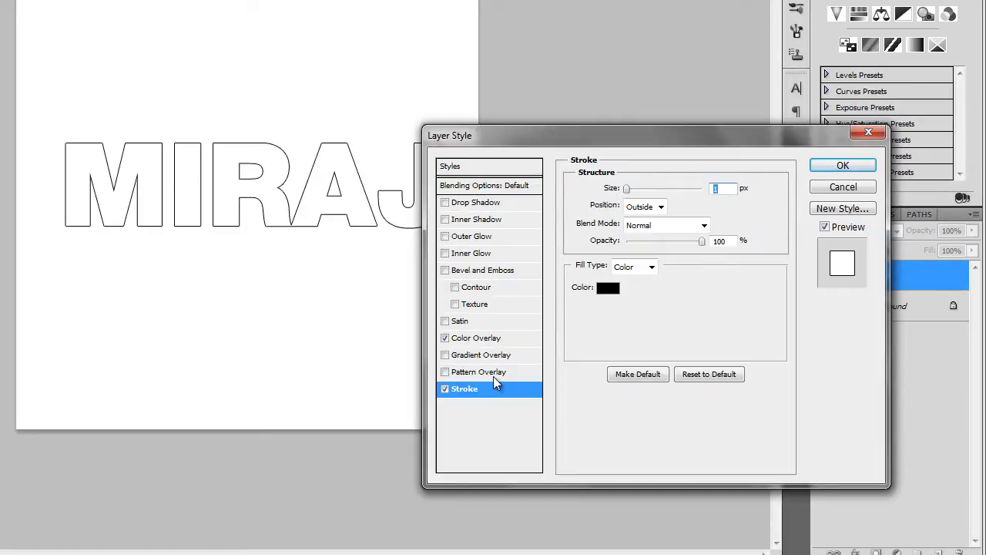
pyautogui.moveTo(490, 135); pyautogui.dragTo(618, 75)
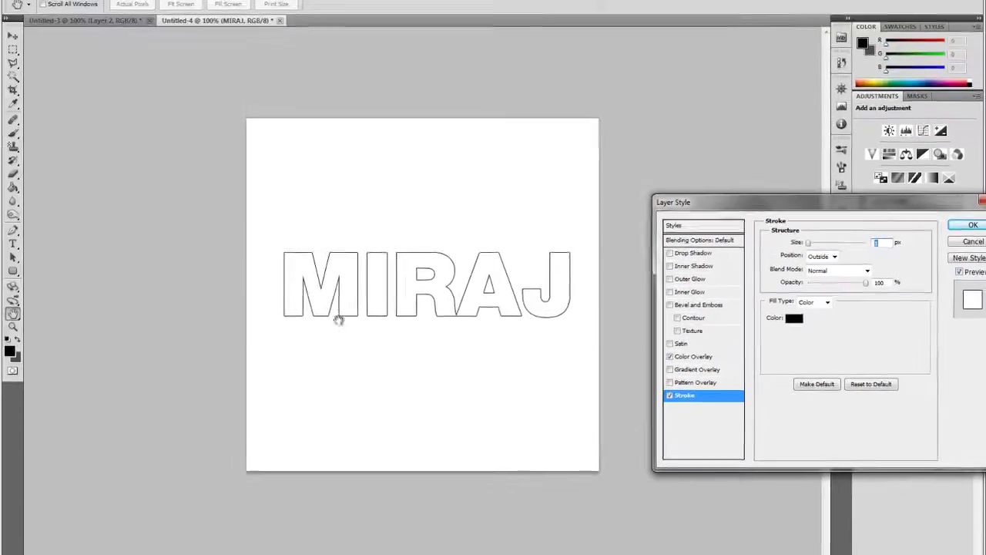
pyautogui.click(972, 225)
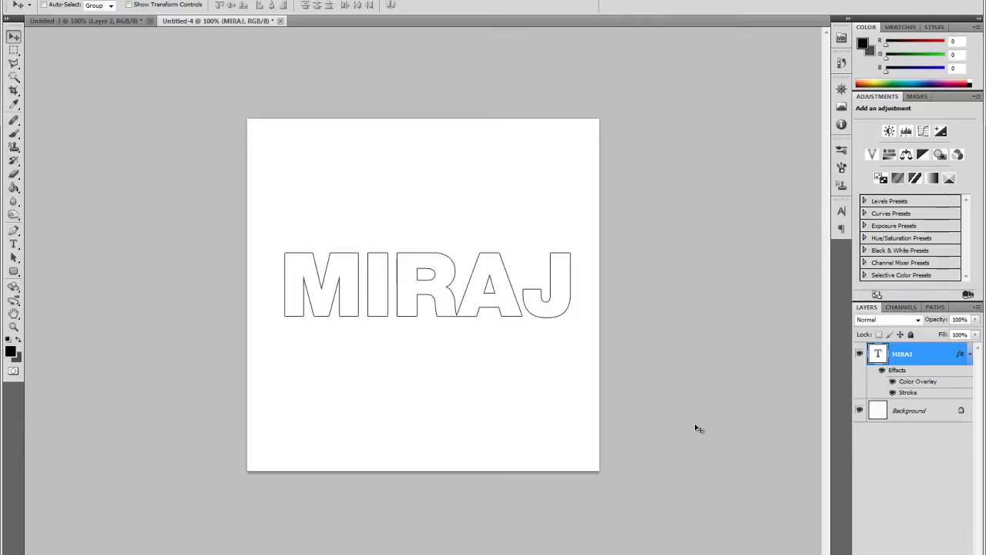
# Select the Pen tool and add an empty Layer 1 above MIRAJ with Ctrl+Shift+Alt+N.
pyautogui.click(17, 231)
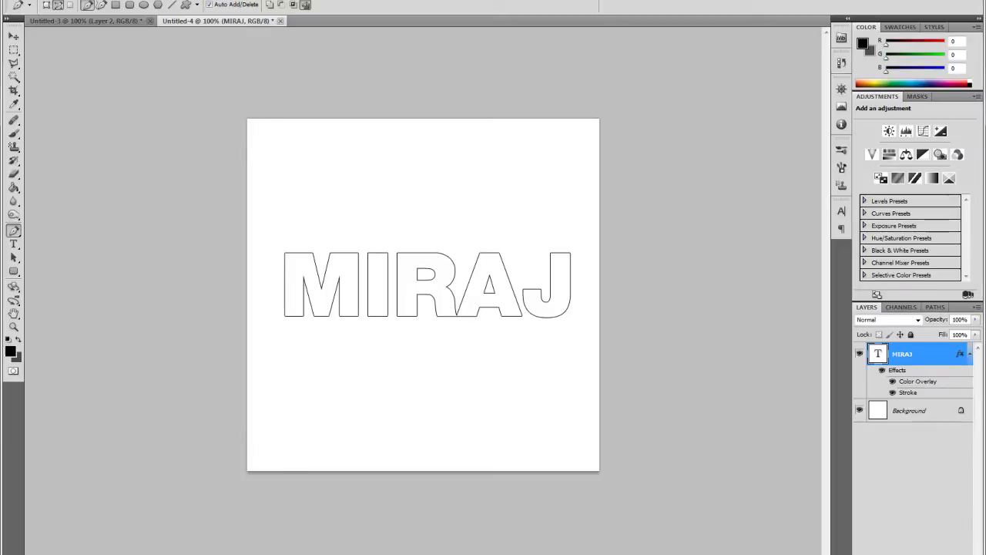
pyautogui.hotkey('ctrl', 'shift', 'alt', 'n')
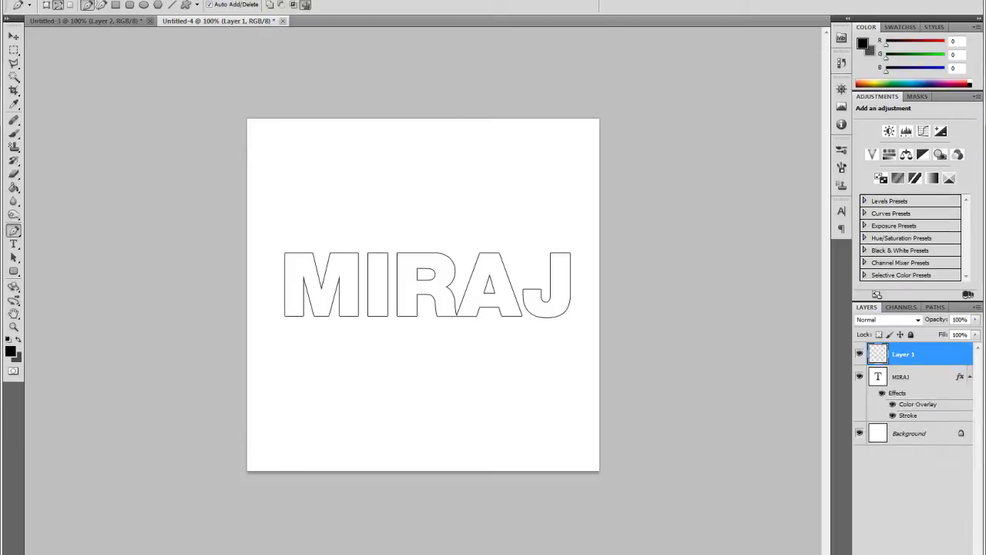
pyautogui.click(115, 0)
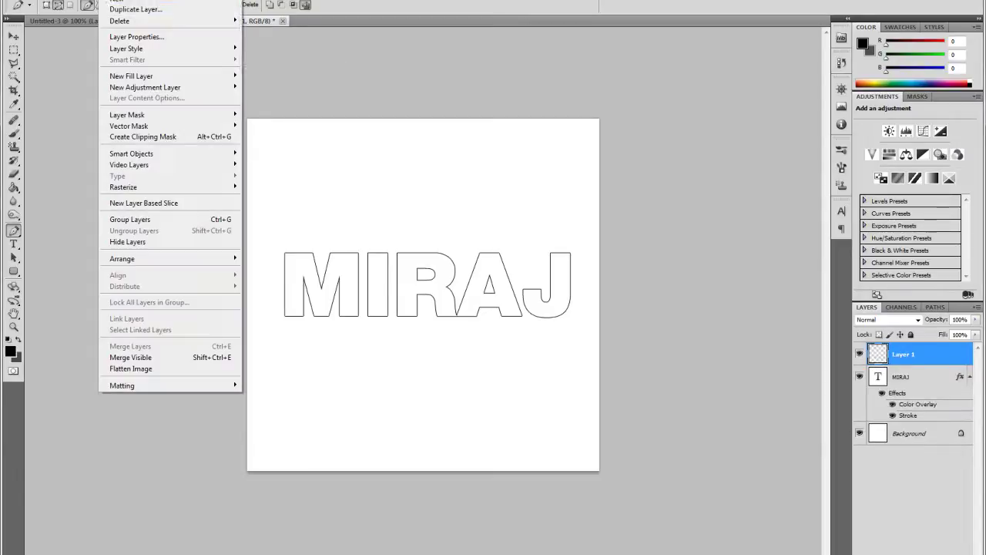
pyautogui.moveTo(227, 1)
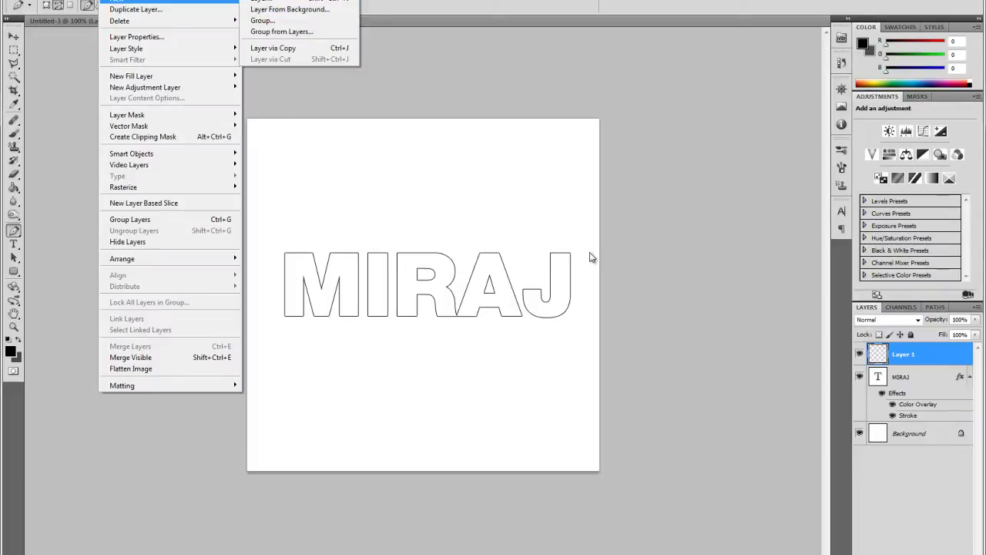
pyautogui.click(688, 264)
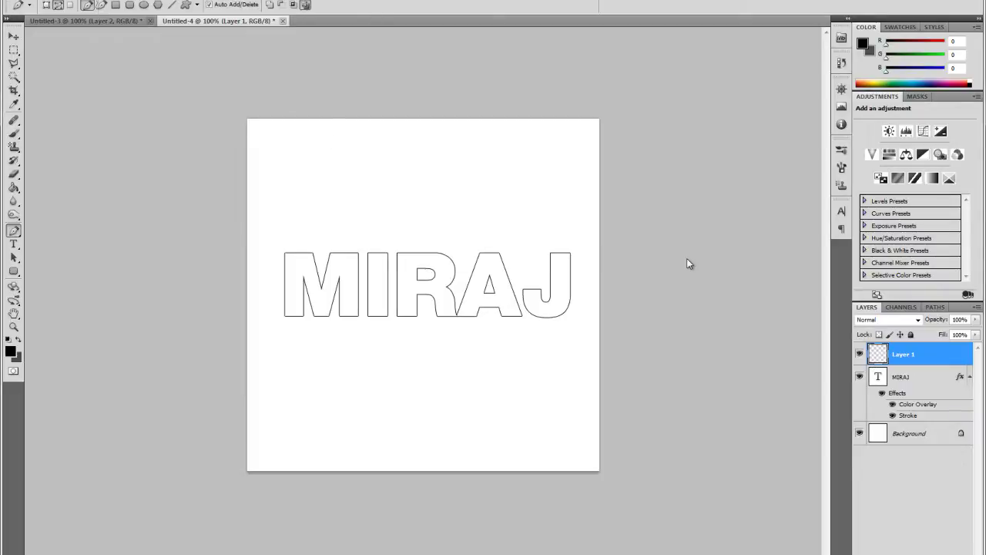
# Draw a three-anchor wavy path across the top of the canvas.
pyautogui.click(190, 158)
pyautogui.moveTo(399, 157); pyautogui.dragTo(500, 203)
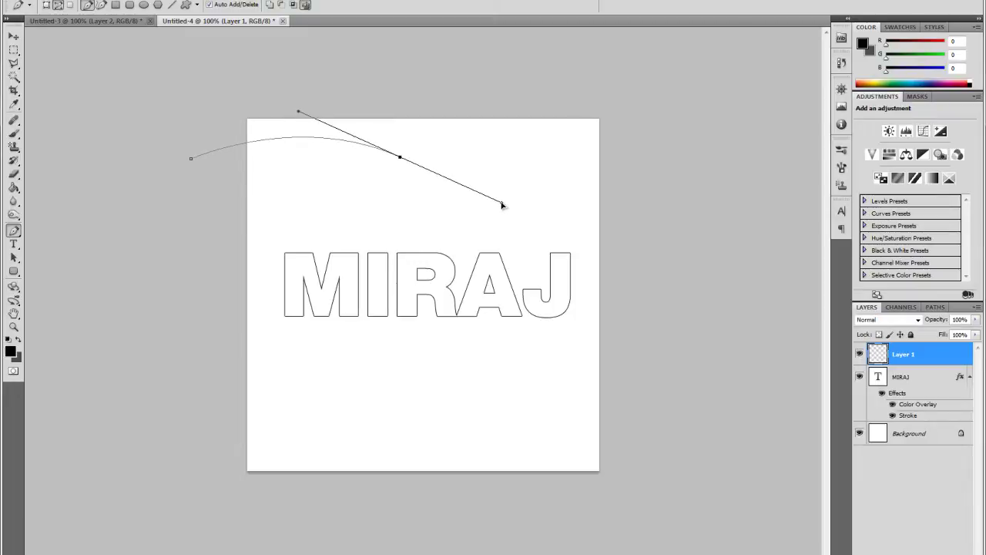
pyautogui.click(635, 145)
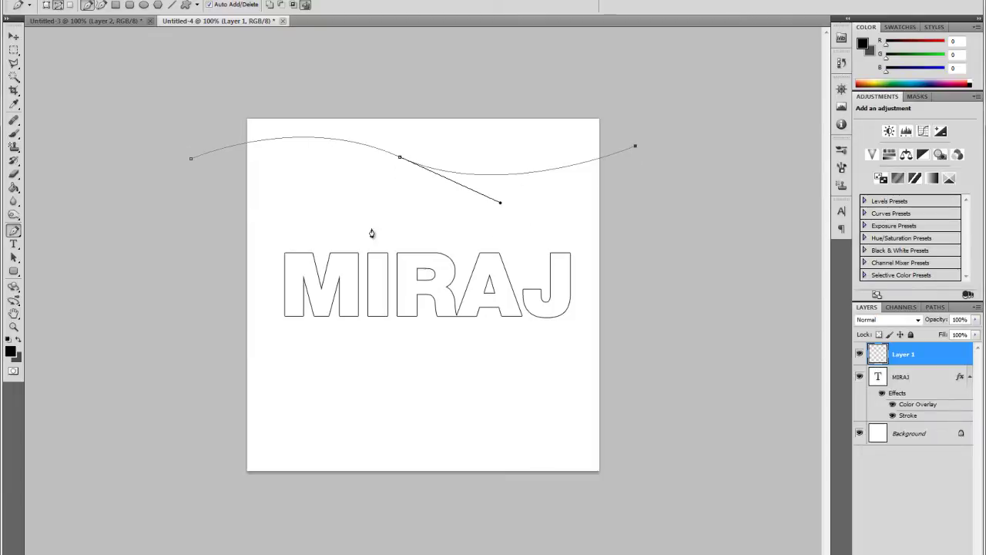
pyautogui.rightClick(423, 168)
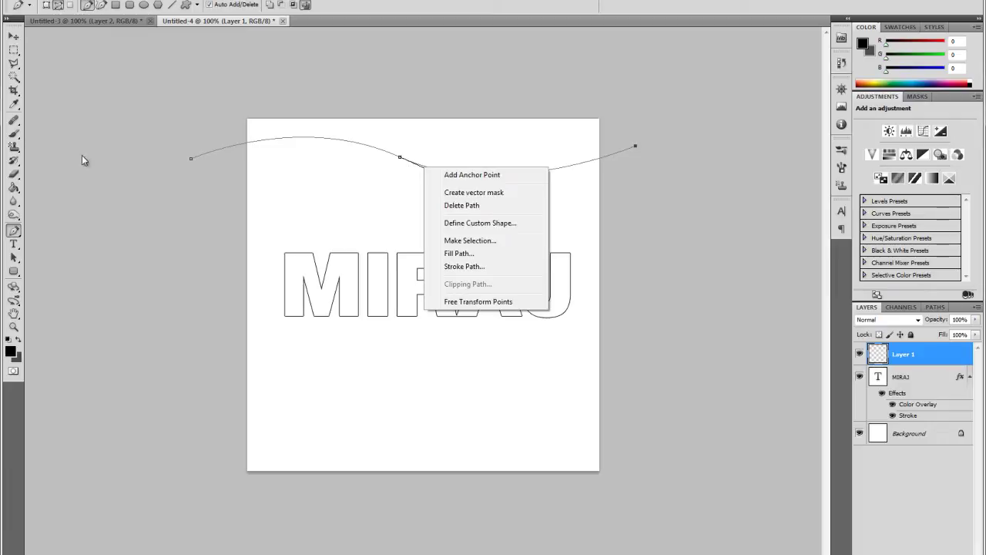
pyautogui.click(19, 137)
# Choose the hard round 1 px brush.
pyautogui.click(14, 134)
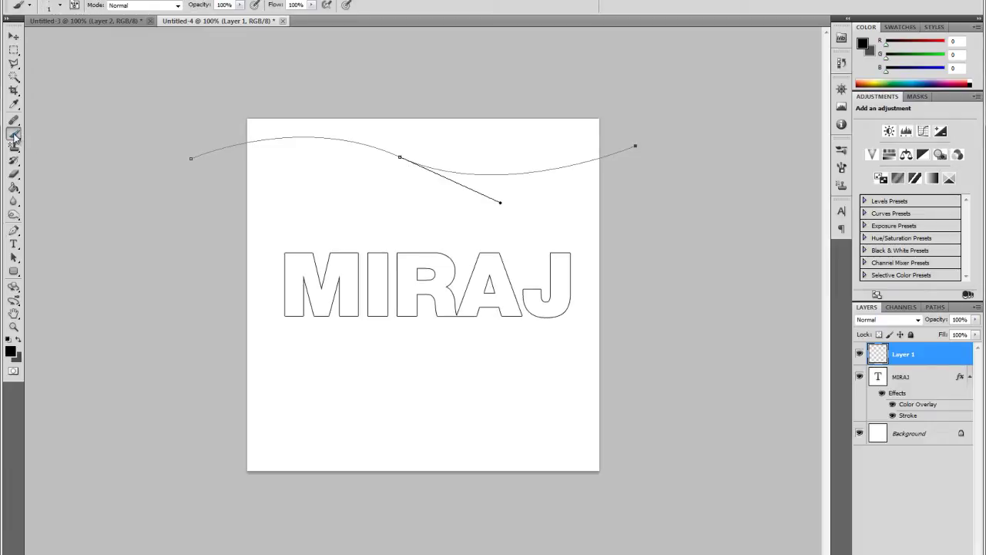
pyautogui.rightClick(387, 245)
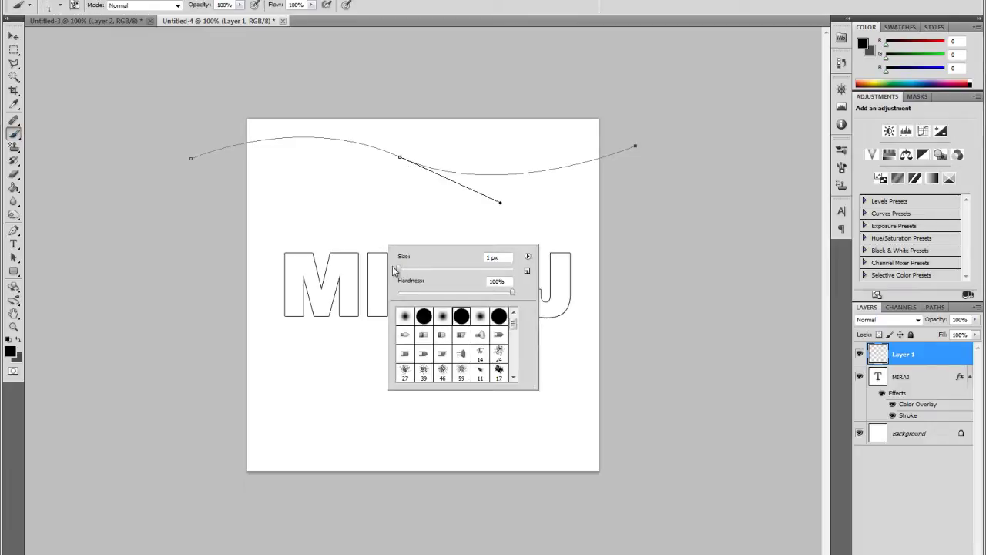
pyautogui.click(423, 316)
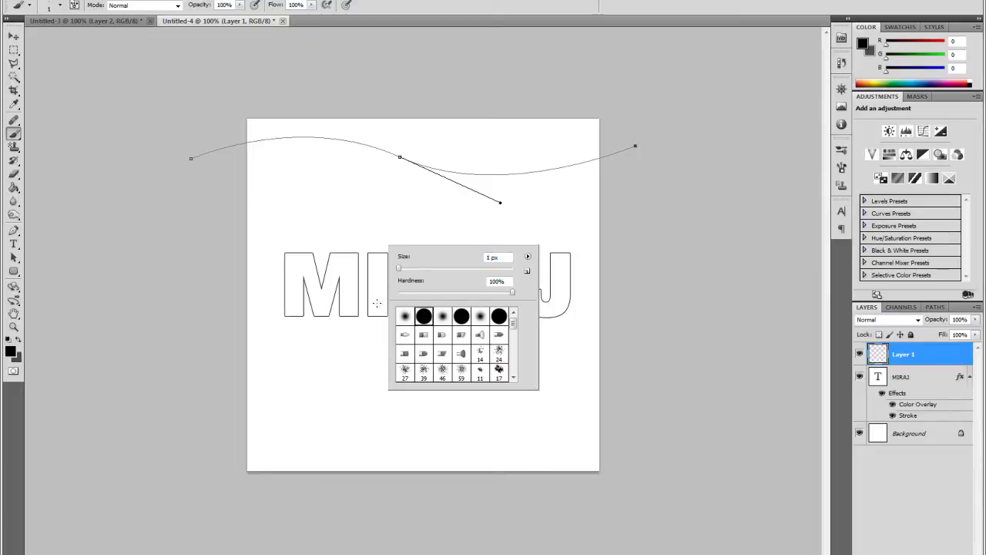
# Stroke the wavy path with the brush, then delete the path.
pyautogui.click(13, 231)
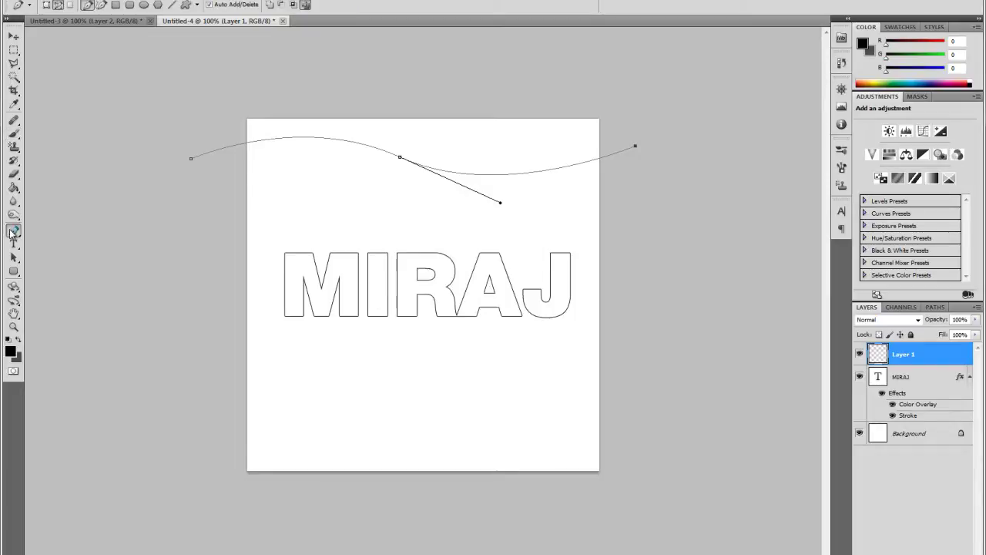
pyautogui.rightClick(345, 143)
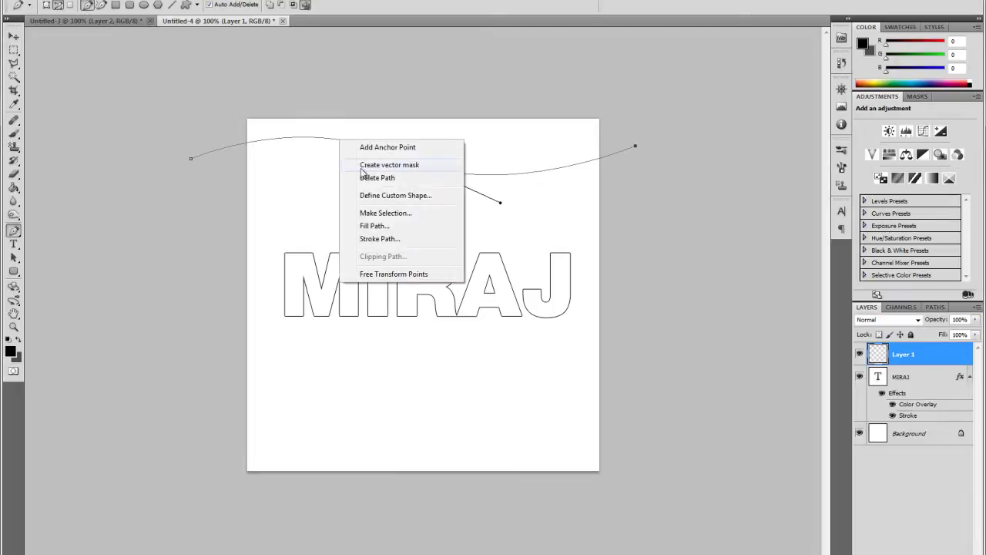
pyautogui.click(396, 244)
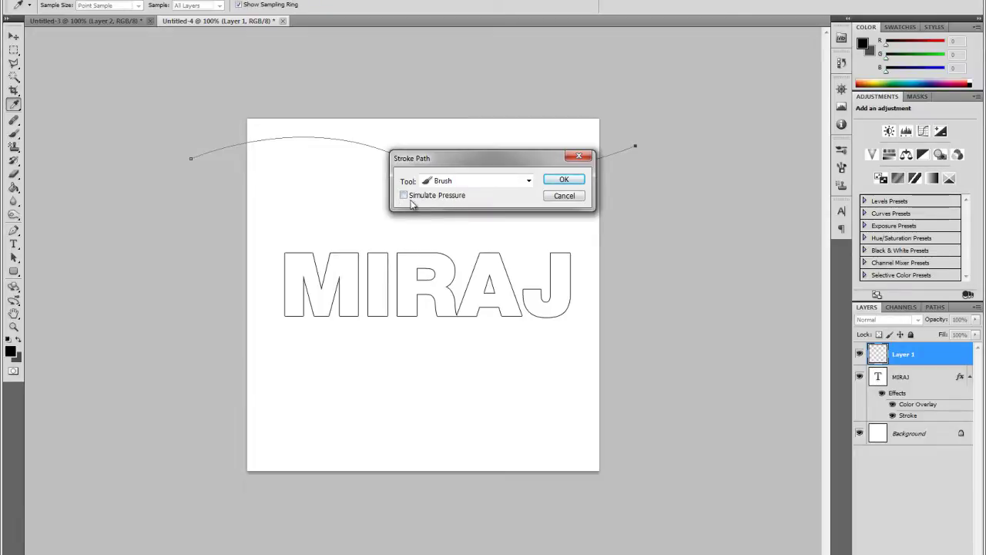
pyautogui.click(497, 182)
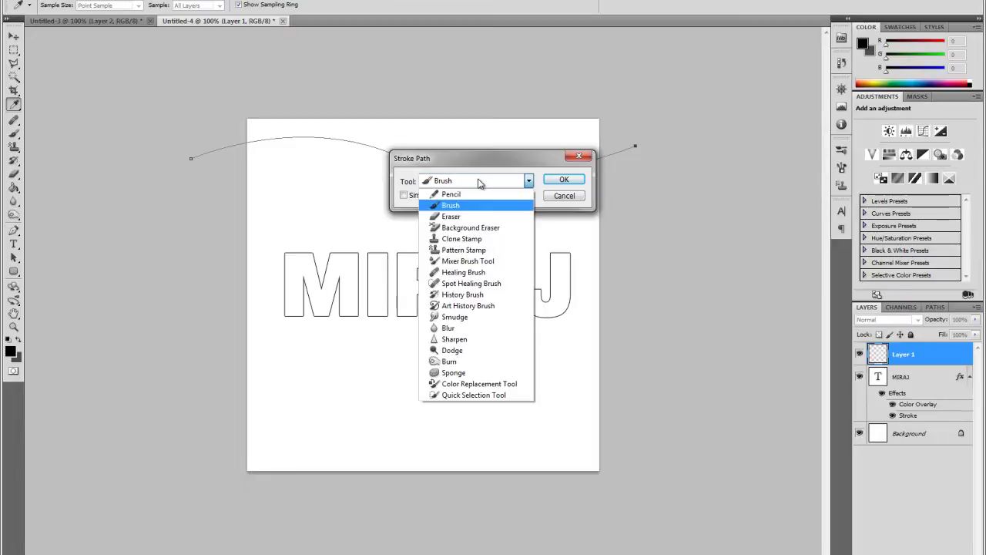
pyautogui.click(480, 180)
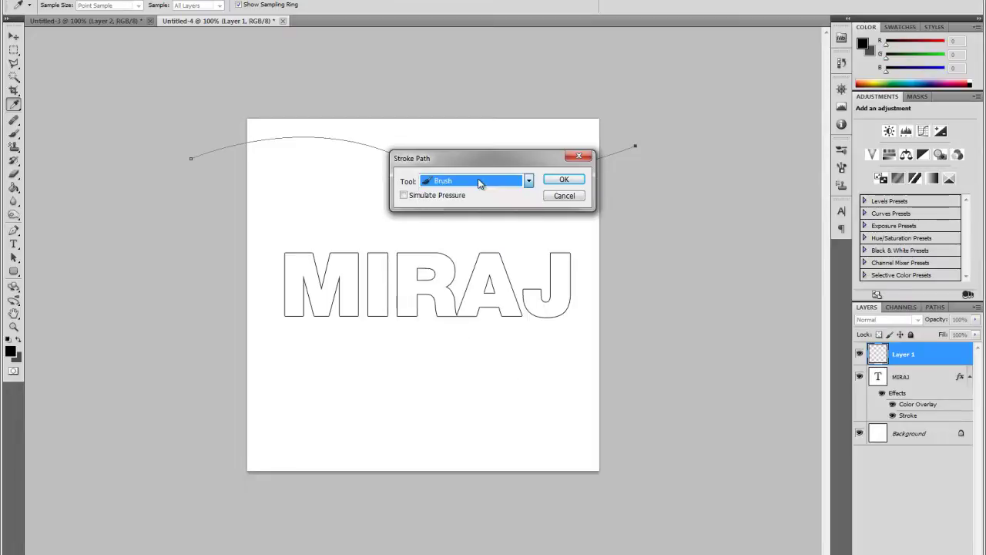
pyautogui.click(563, 180)
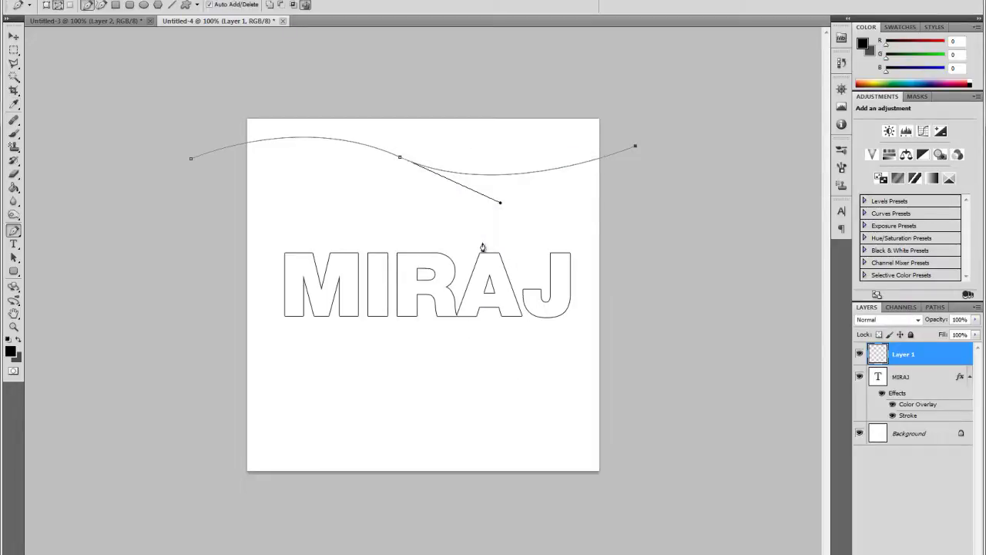
pyautogui.rightClick(448, 177)
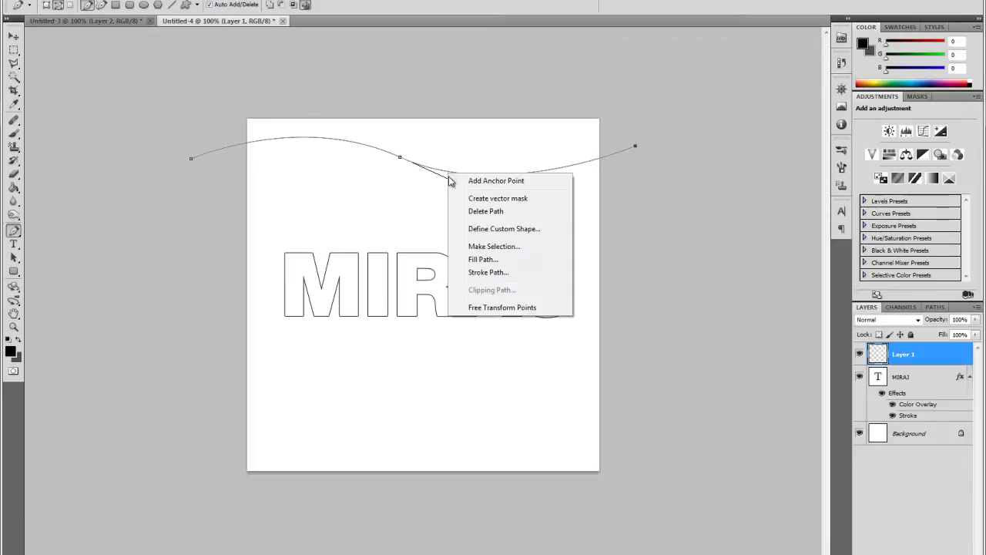
pyautogui.click(469, 212)
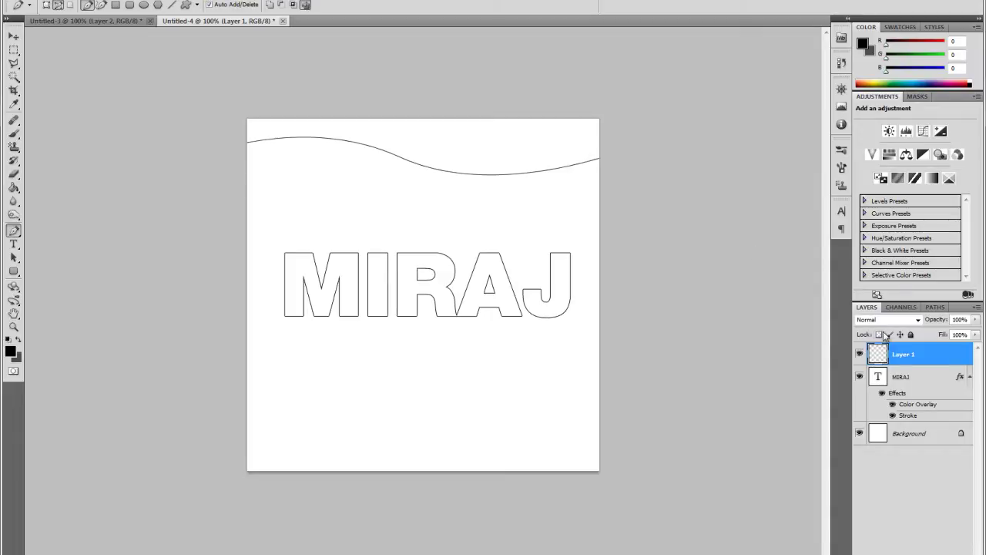
# Duplicate Layer 1 and move the copy below the first wave.
pyautogui.rightClick(893, 353)
pyautogui.click(900, 114)
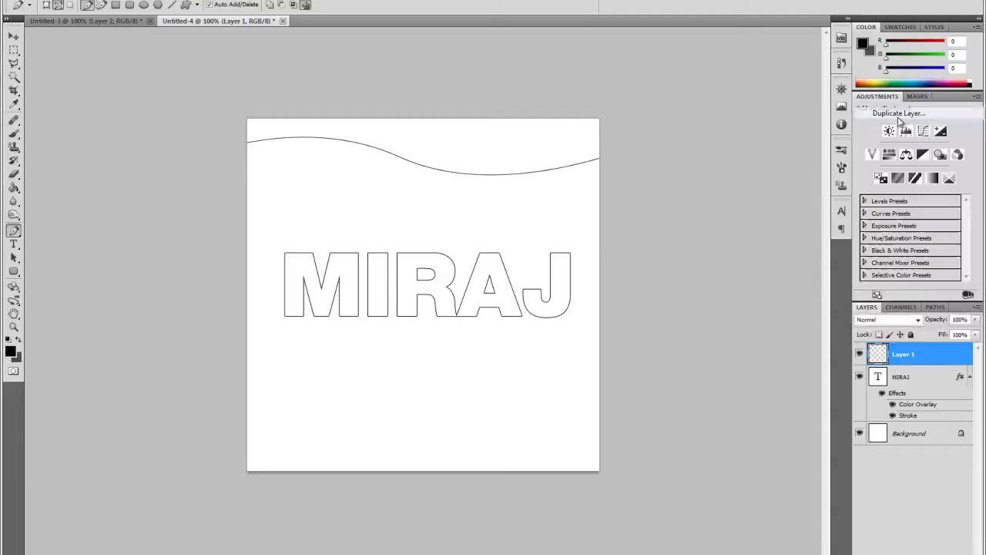
pyautogui.click(594, 162)
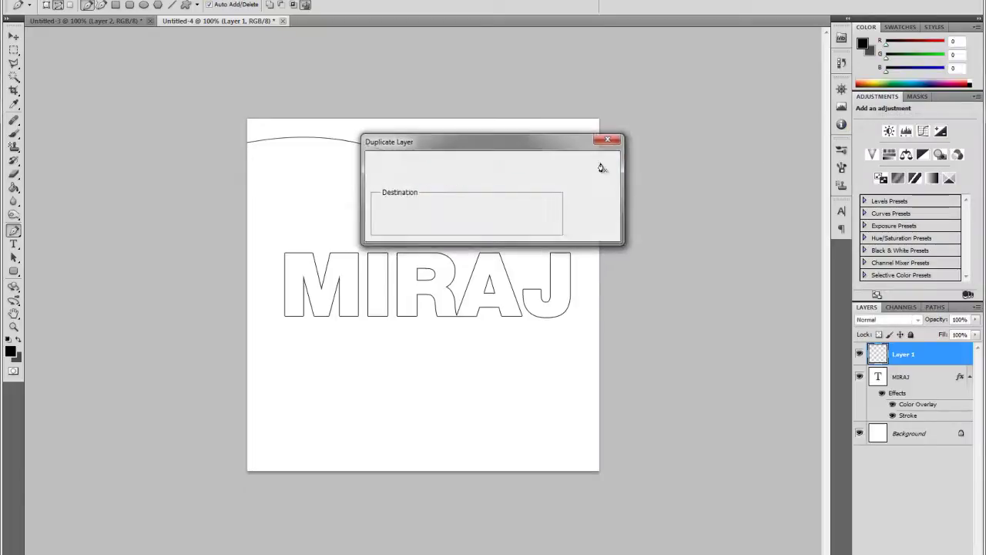
pyautogui.click(14, 37)
pyautogui.moveTo(440, 159); pyautogui.dragTo(438, 202)
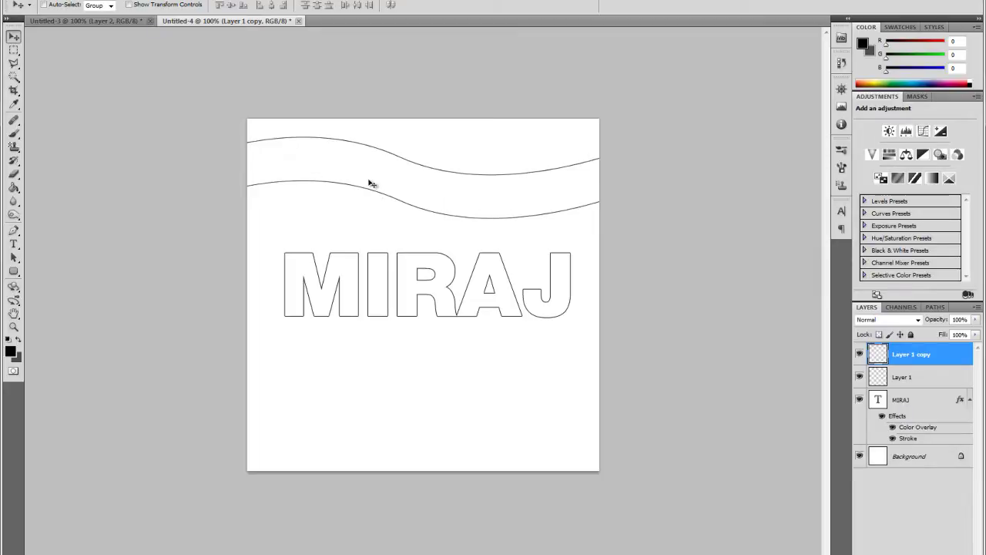
pyautogui.press('Down')
pyautogui.press('Down')
pyautogui.press('Down')
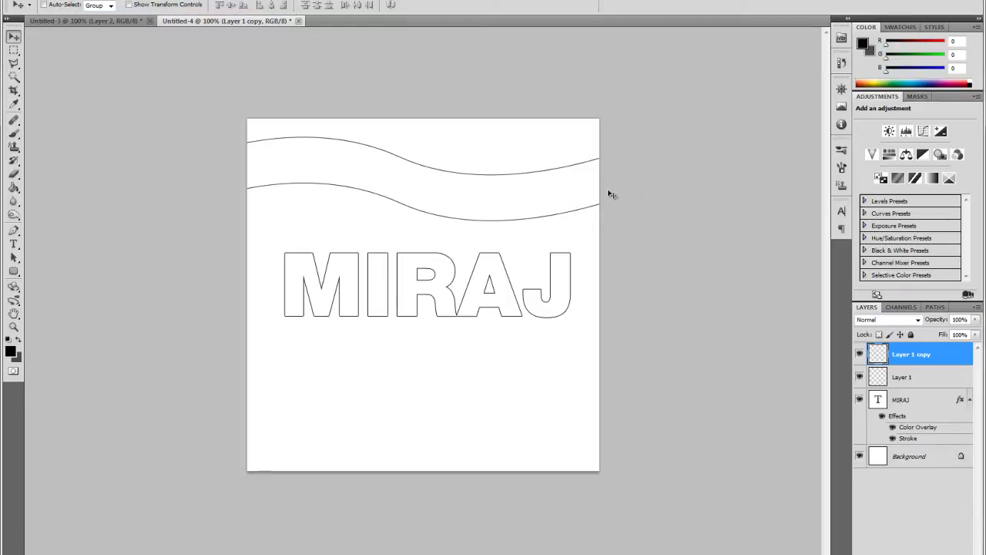
# Flip the copied wave vertically and horizontally and apply the transform.
pyautogui.hotkey('ctrl', 't')
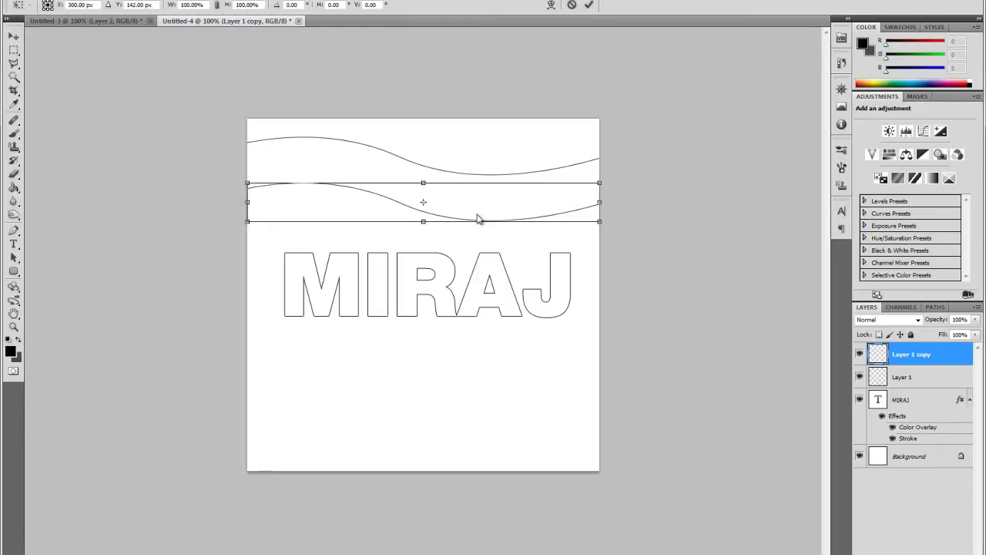
pyautogui.rightClick(476, 218)
pyautogui.click(535, 390)
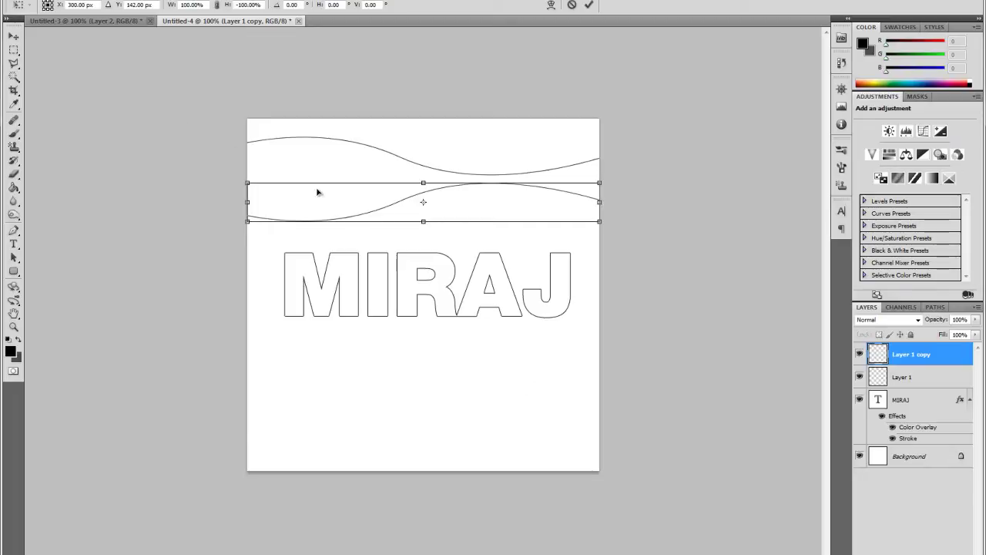
pyautogui.rightClick(330, 205)
pyautogui.click(394, 374)
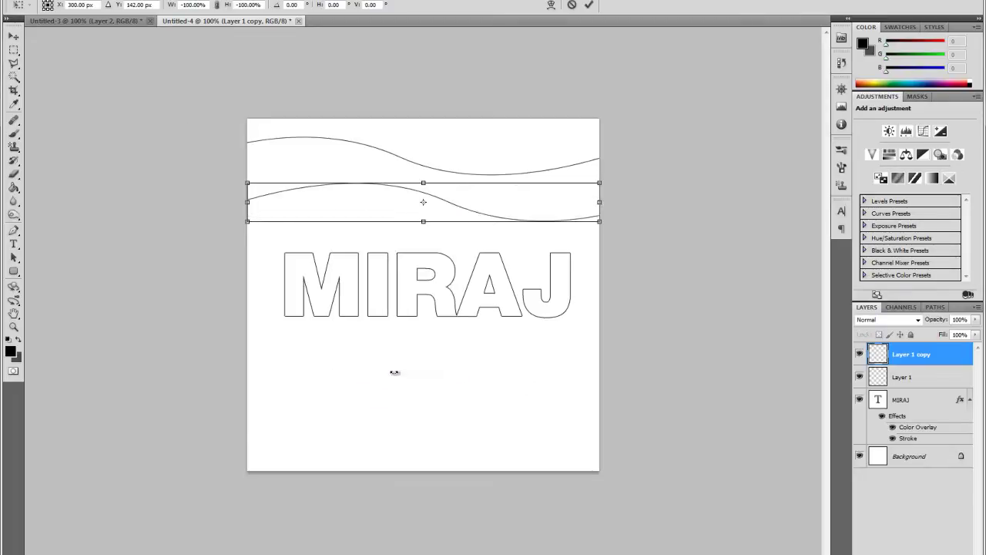
pyautogui.click(13, 36)
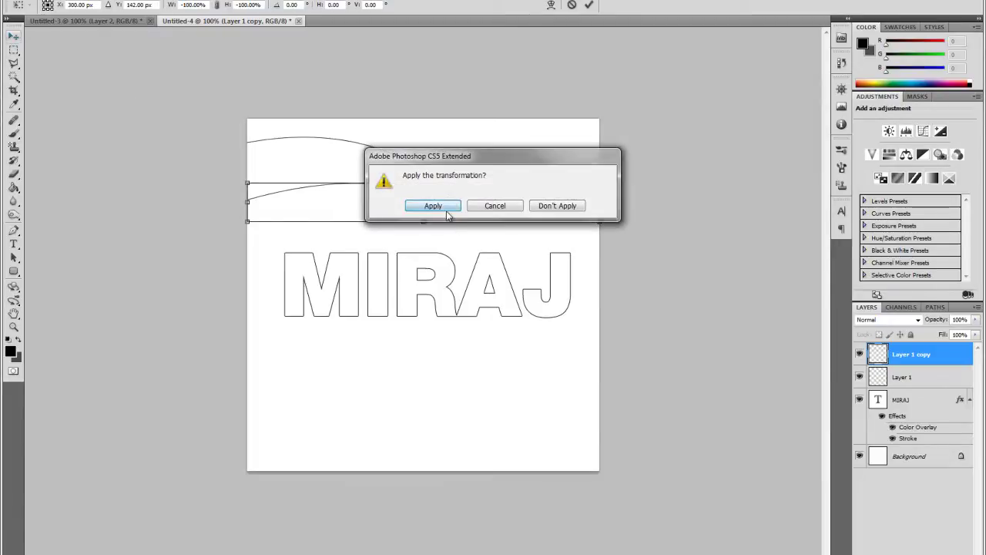
pyautogui.click(447, 206)
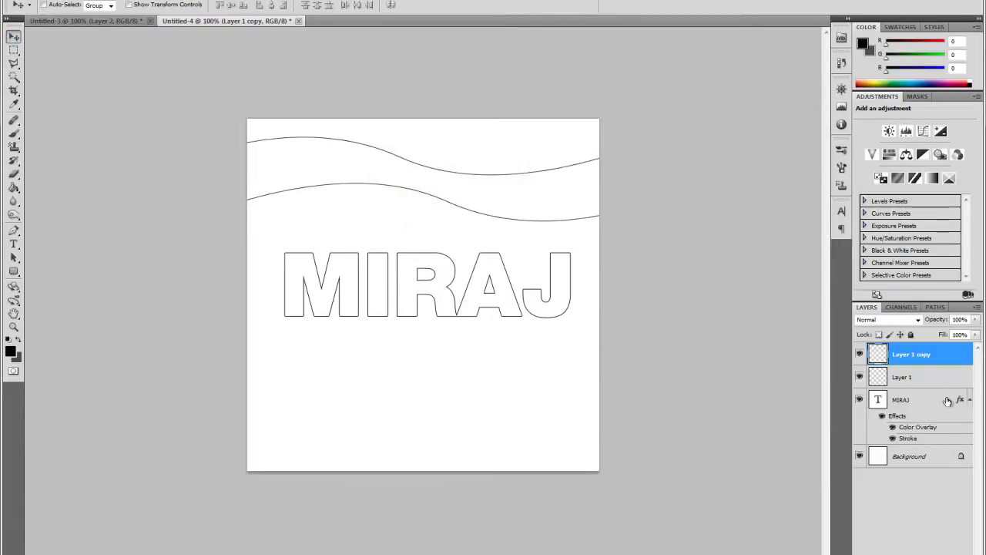
# Make a third wave as Layer 1 copy 2, move it toward MIRAJ and flip it horizontally.
pyautogui.rightClick(924, 354)
pyautogui.click(891, 116)
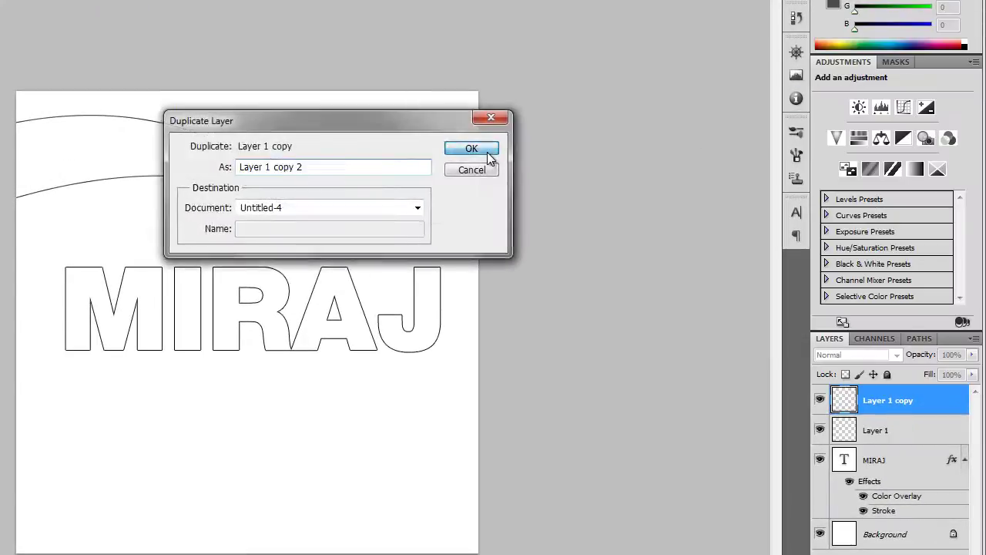
pyautogui.click(472, 148)
pyautogui.moveTo(401, 192); pyautogui.dragTo(384, 264)
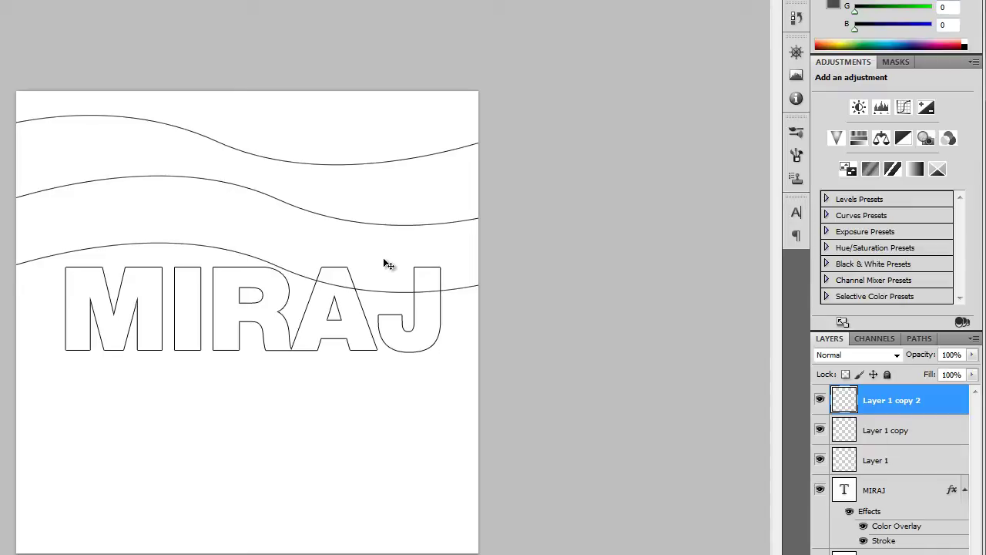
pyautogui.hotkey('ctrl', 't')
pyautogui.rightClick(371, 273)
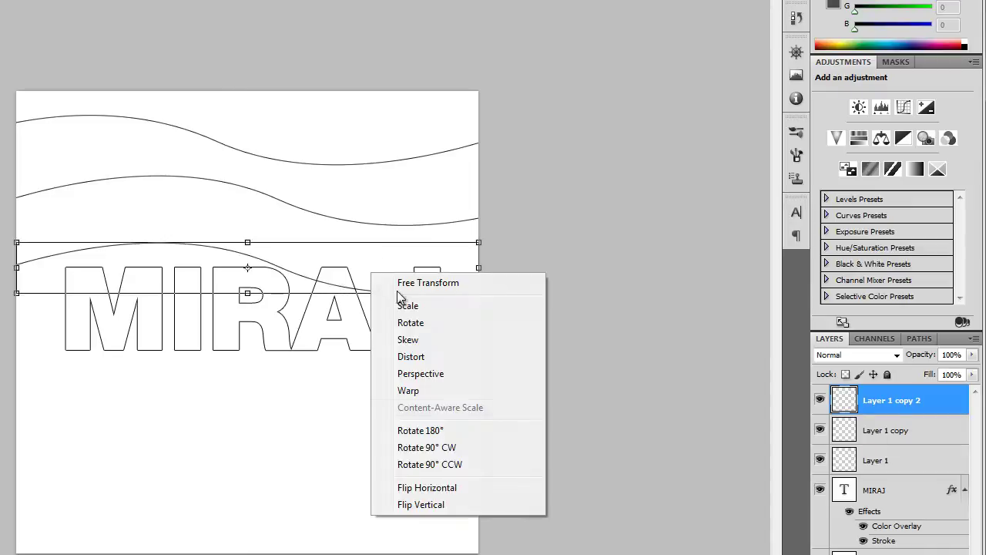
pyautogui.click(482, 488)
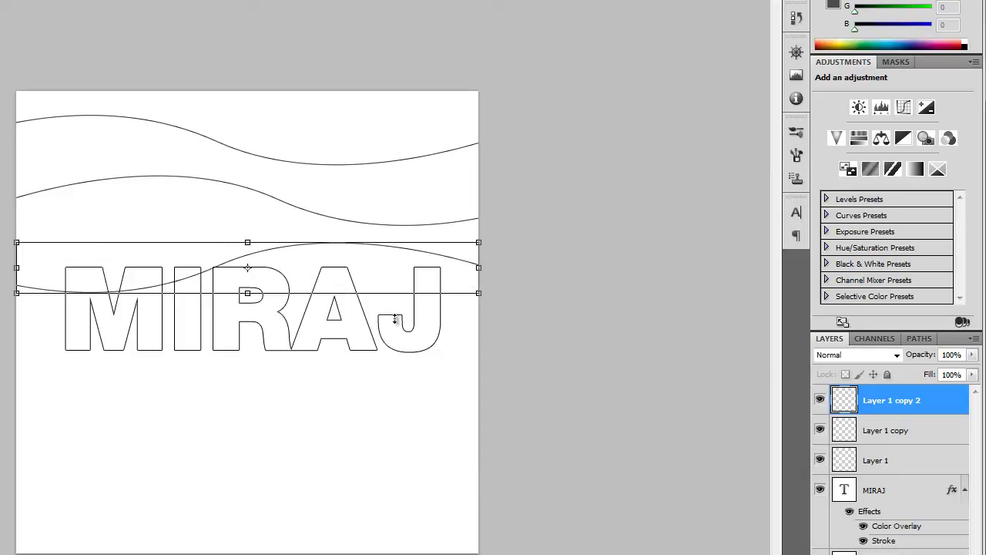
pyautogui.press('v')
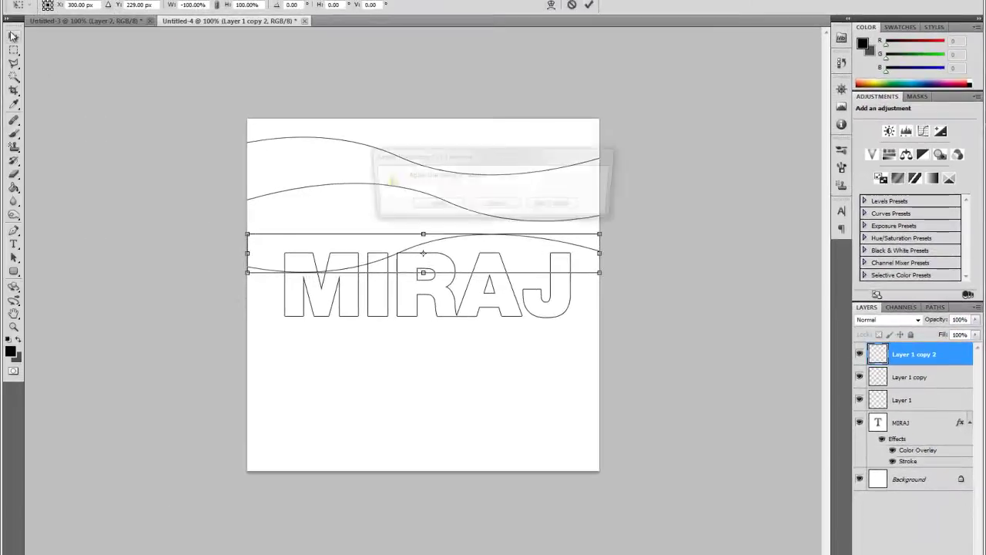
pyautogui.click(451, 208)
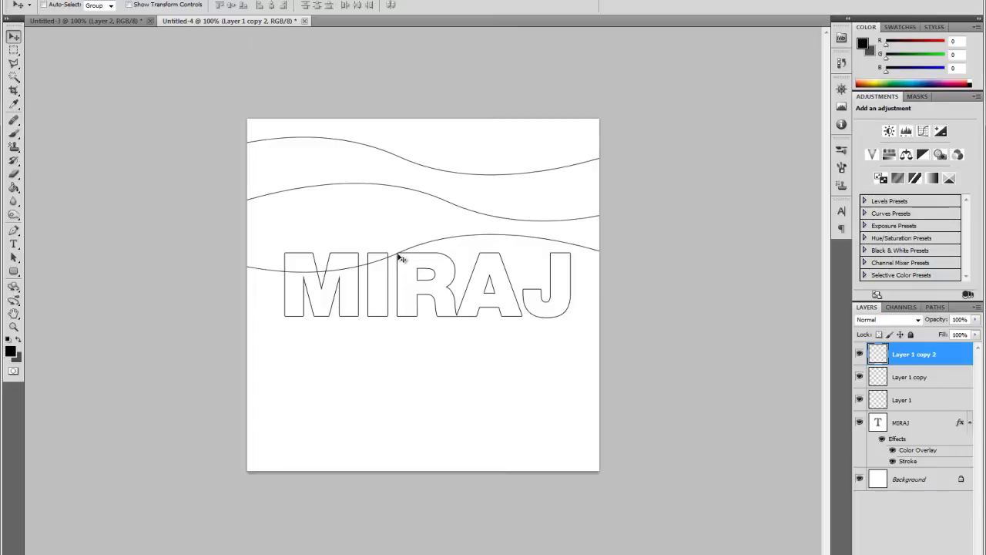
# Fine-tune the third wave's height so it crosses the tops of MIRAJ.
pyautogui.hotkey('shift', 'Up')
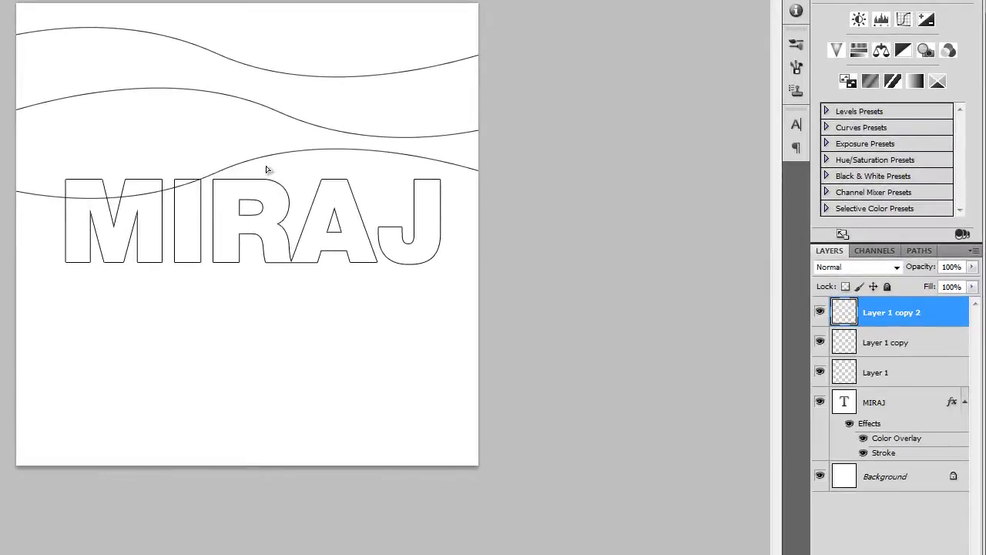
pyautogui.hotkey('shift', 'Down')
pyautogui.hotkey('shift', 'Down')
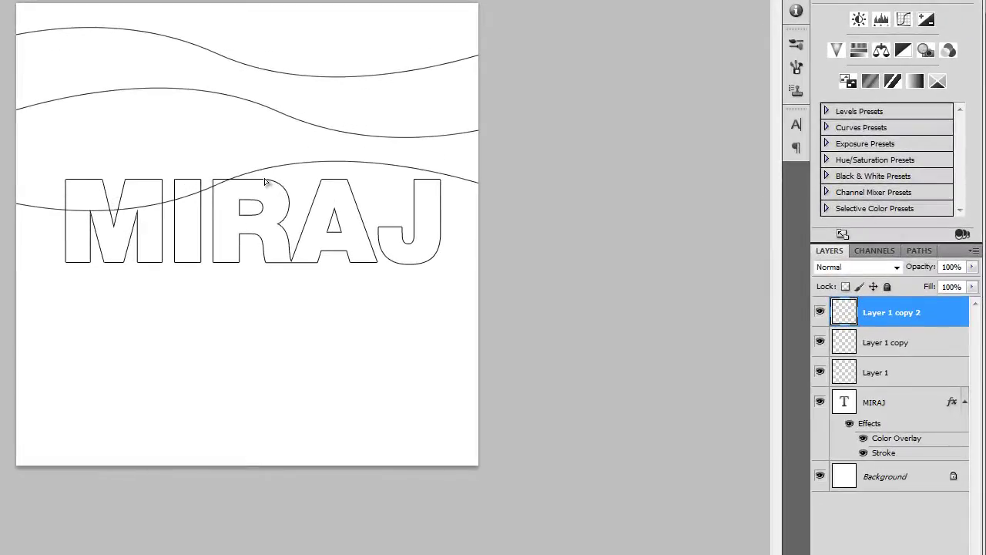
pyautogui.hotkey('shift', 'Up')
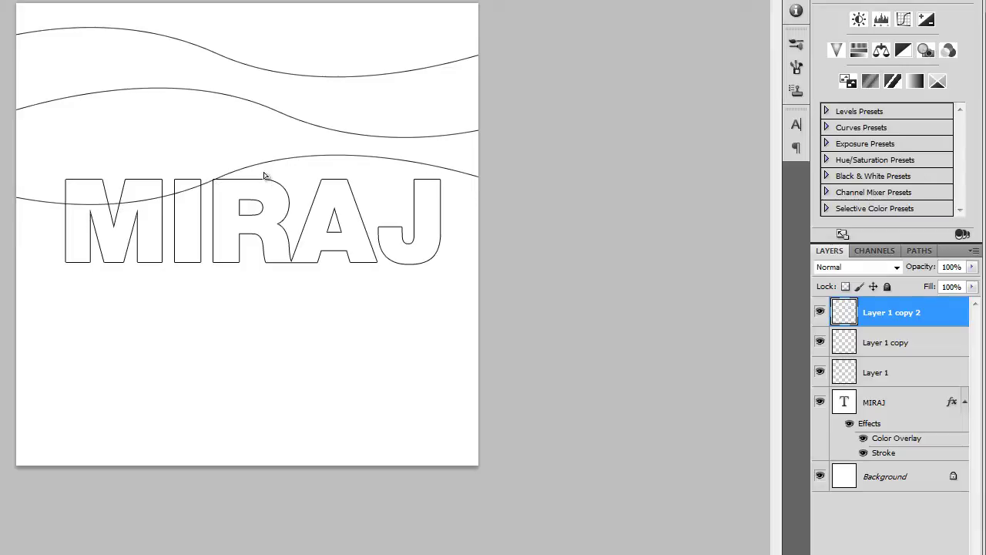
pyautogui.hotkey('shift', 'Down')
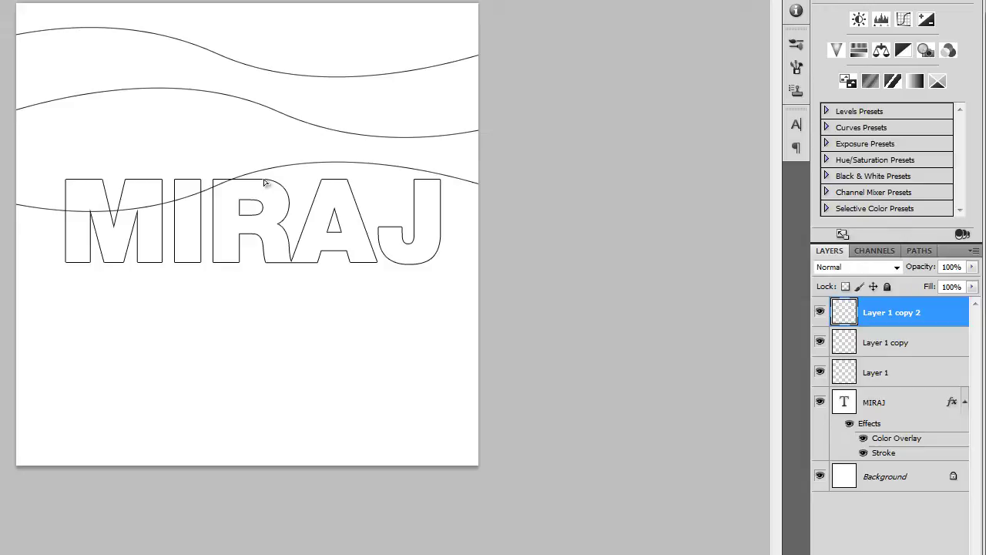
# Duplicate Layer 1 copy 2 as copy 3, lower it through MIRAJ and flip it horizontally.
pyautogui.rightClick(880, 311)
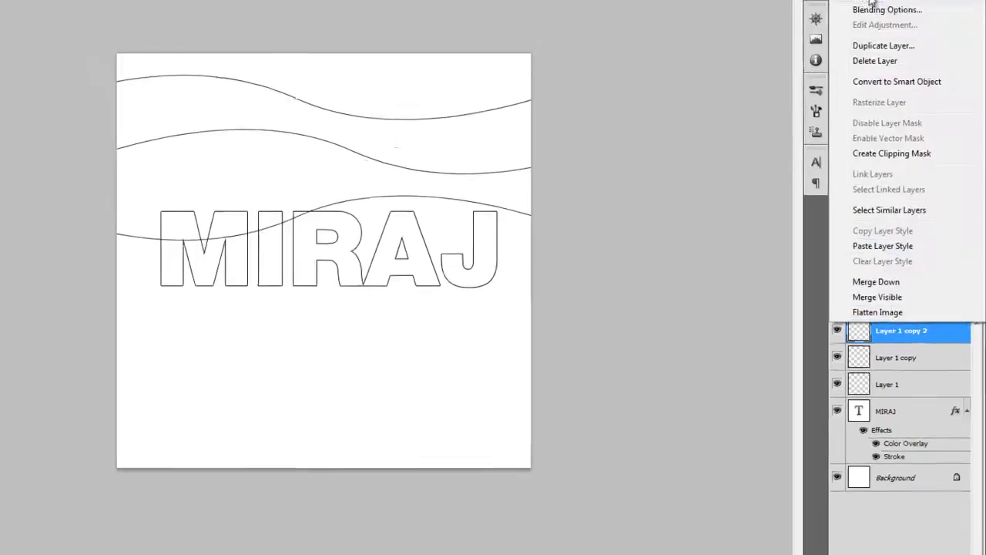
pyautogui.click(880, 31)
pyautogui.click(505, 92)
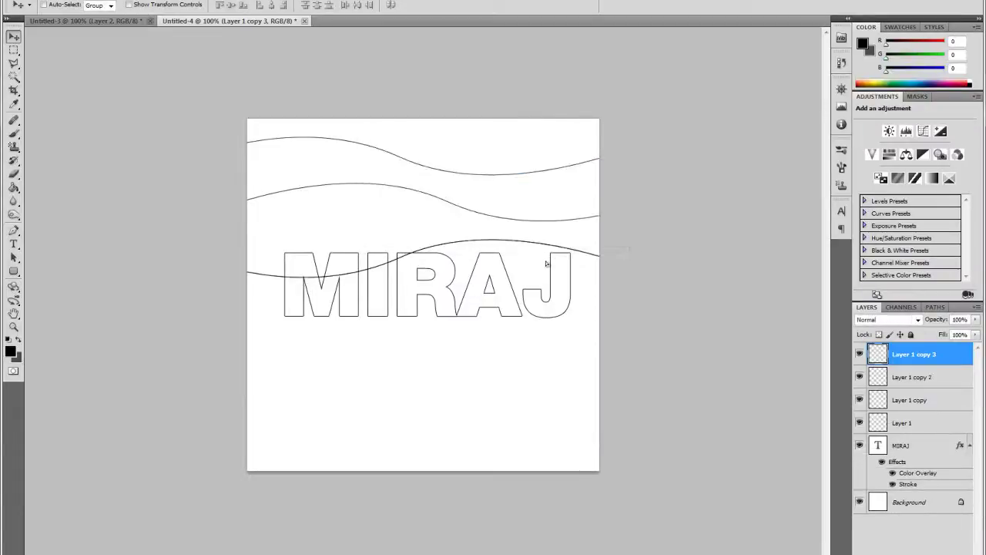
pyautogui.moveTo(545, 263); pyautogui.dragTo(545, 303)
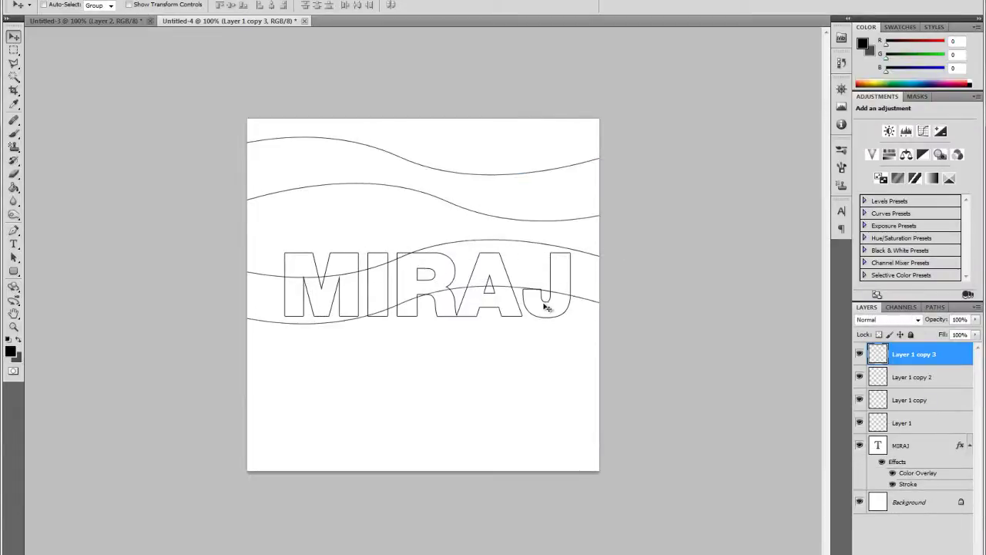
pyautogui.hotkey('ctrl', 't')
pyautogui.rightClick(543, 301)
pyautogui.click(604, 465)
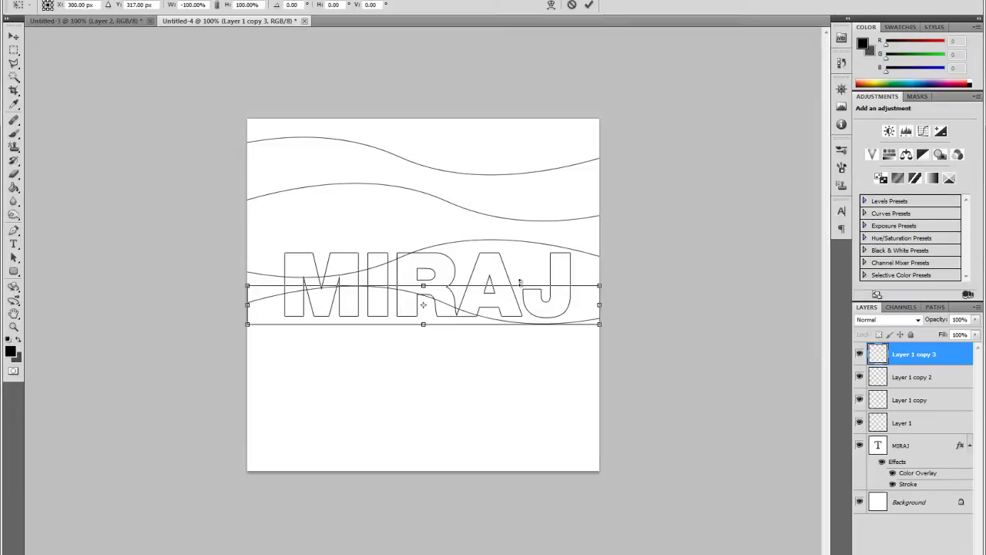
pyautogui.press('Down')
pyautogui.press('Down')
pyautogui.press('Down')
pyautogui.press('Down')
pyautogui.press('Down')
pyautogui.press('Down')
pyautogui.press('Down')
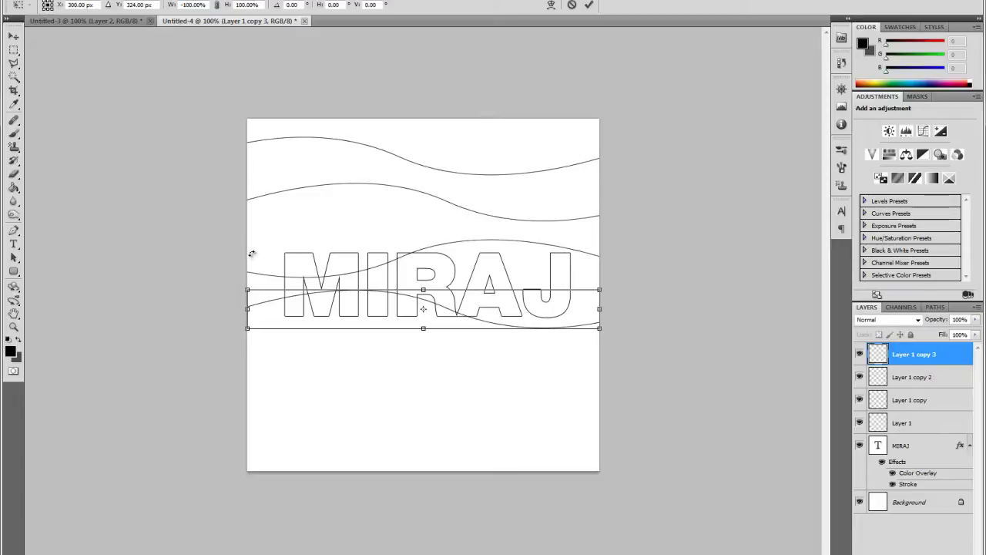
pyautogui.click(13, 36)
pyautogui.click(435, 203)
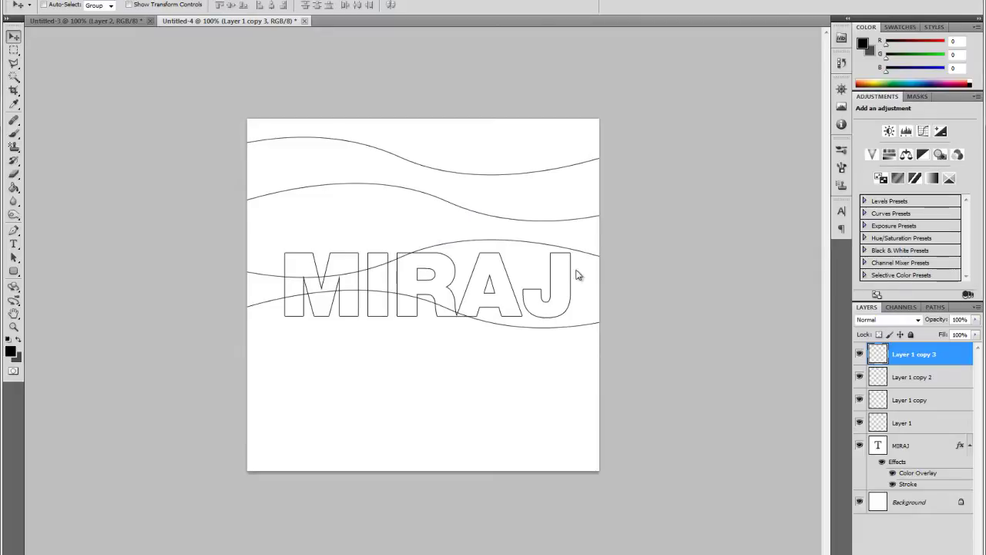
# Duplicate Layer 1 copy 3 as copy 4 and move it further down.
pyautogui.rightClick(947, 362)
pyautogui.click(906, 111)
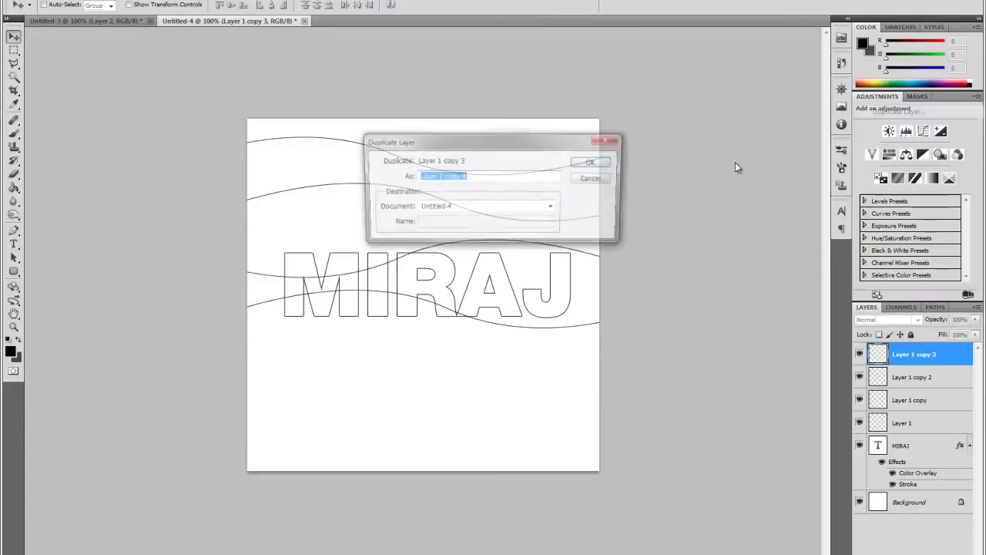
pyautogui.click(595, 163)
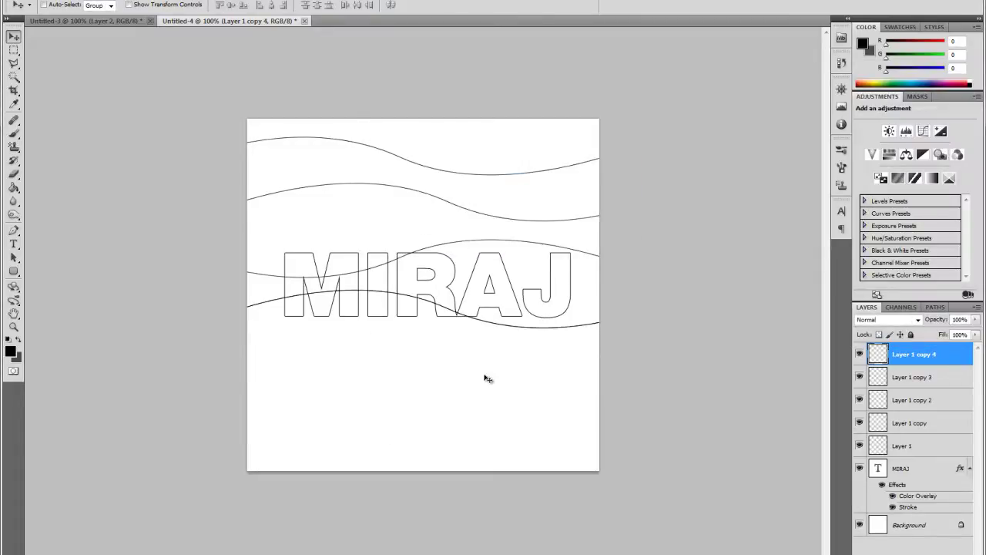
pyautogui.moveTo(451, 311); pyautogui.dragTo(445, 358)
# Flip the fifth wave horizontally and vertically, then align it to the canvas edge.
pyautogui.hotkey('ctrl', 't')
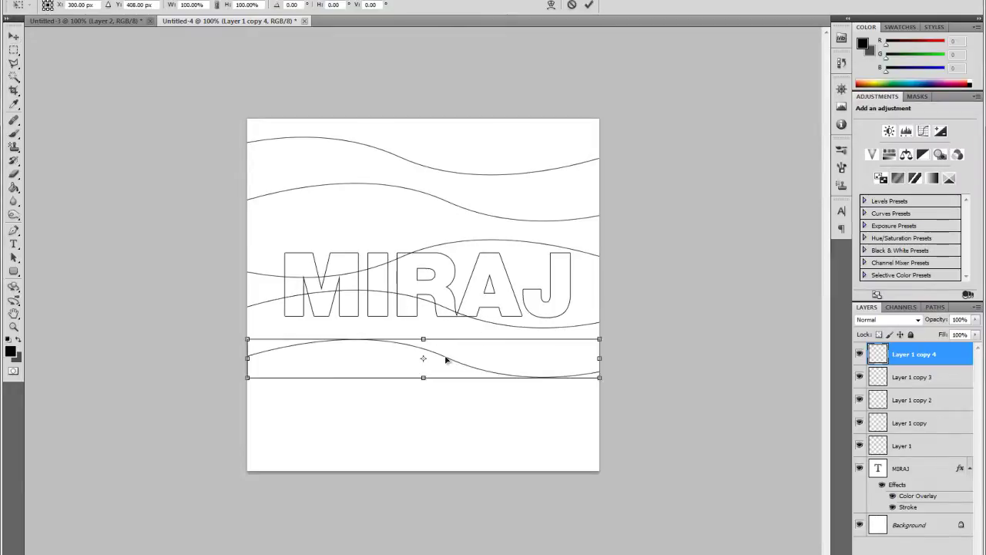
pyautogui.rightClick(446, 358)
pyautogui.click(497, 523)
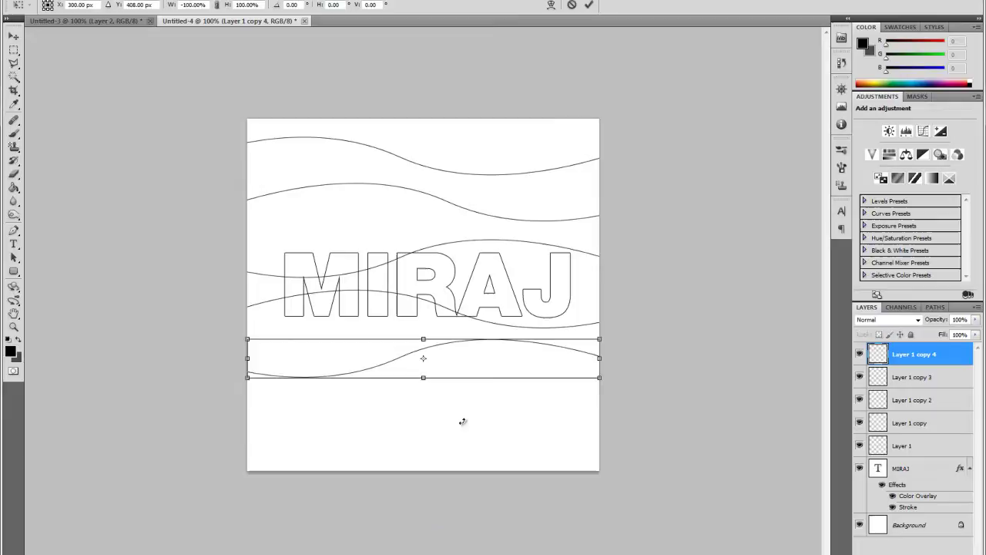
pyautogui.rightClick(477, 371)
pyautogui.click(512, 547)
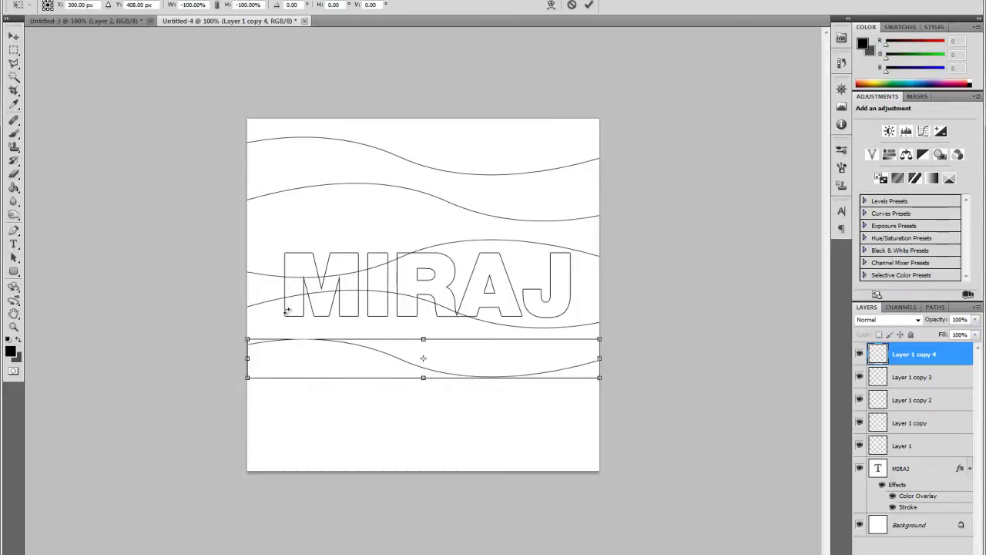
pyautogui.click(13, 36)
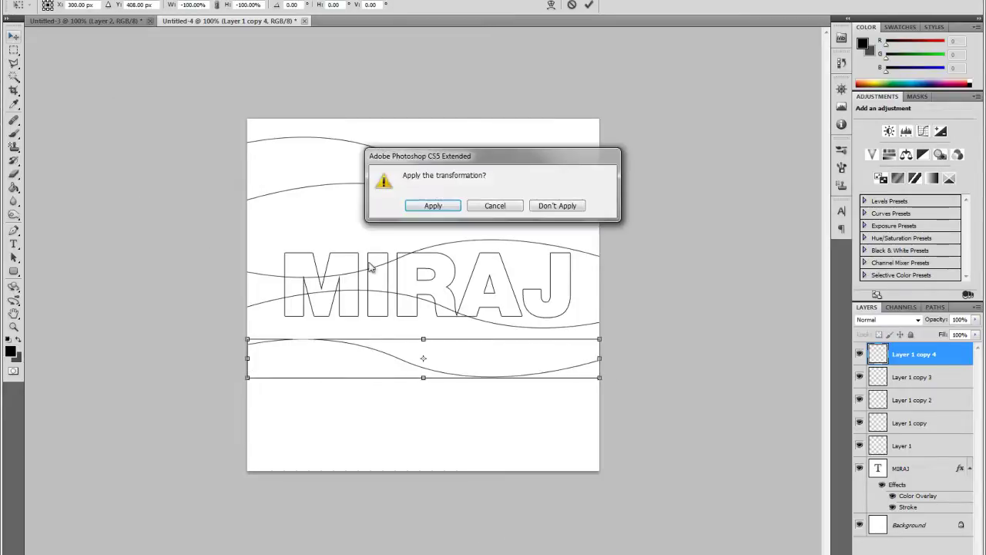
pyautogui.click(434, 205)
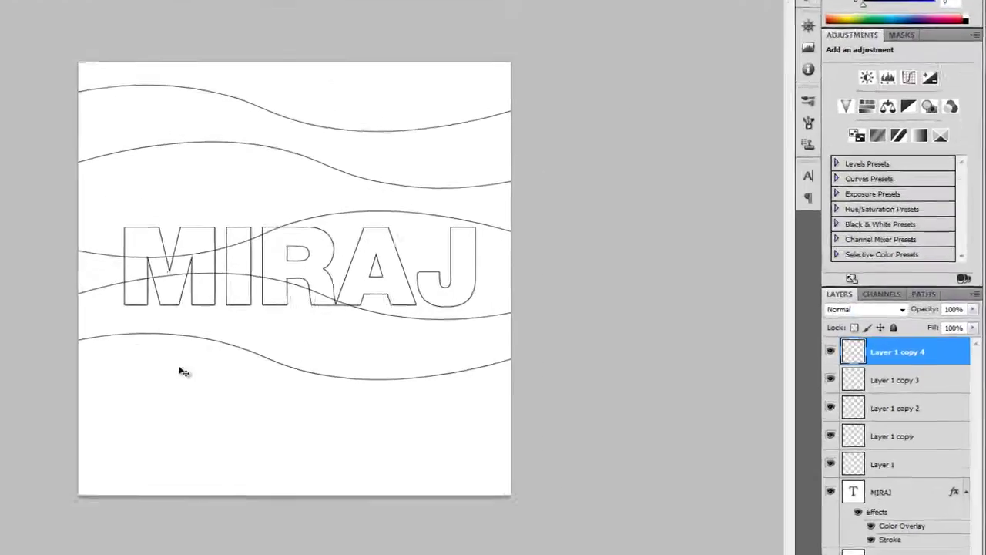
pyautogui.moveTo(258, 384)
pyautogui.mouseDown()
pyautogui.moveTo(236, 382)
pyautogui.moveTo(249, 389)
pyautogui.mouseUp()
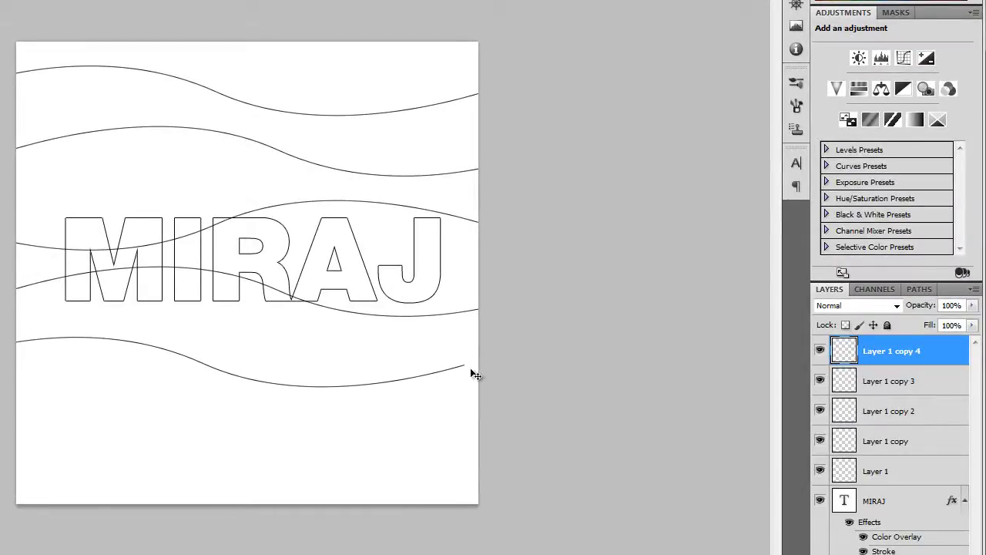
pyautogui.moveTo(447, 383); pyautogui.dragTo(455, 381)
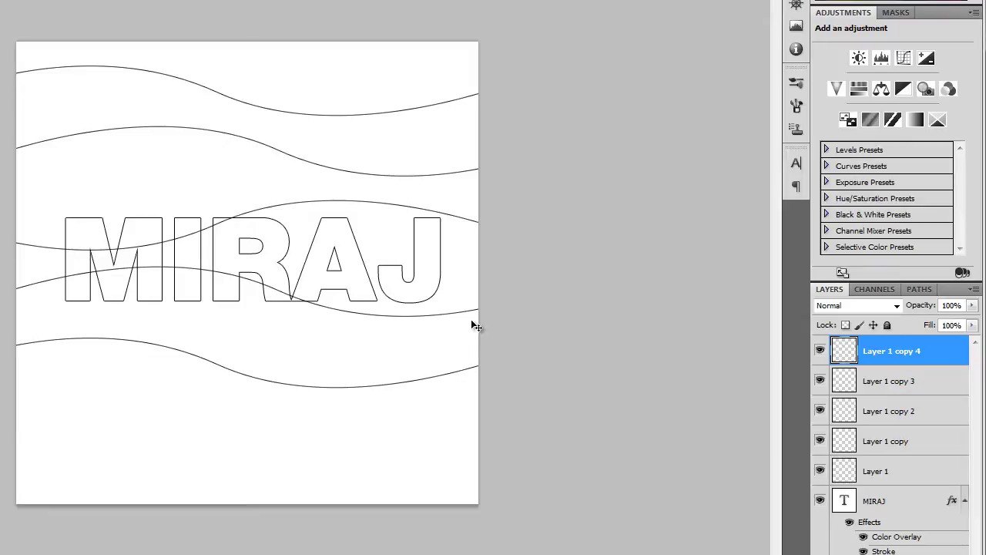
# Duplicate the fifth wave as Layer 1 copy 5 and move it to the canvas bottom.
pyautogui.rightClick(916, 361)
pyautogui.click(839, 99)
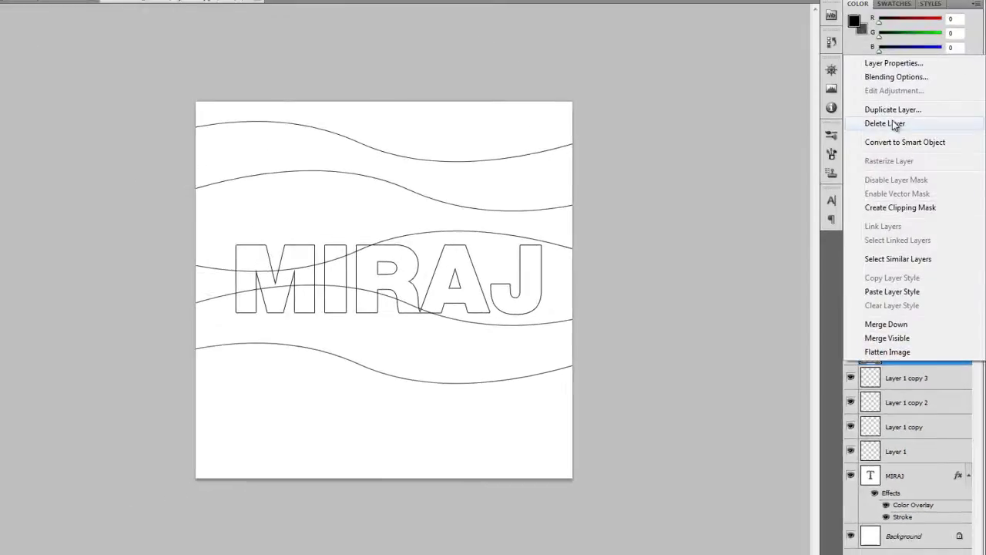
pyautogui.click(595, 163)
pyautogui.moveTo(514, 370); pyautogui.dragTo(510, 428)
# Flip the bottom wave horizontally and vertically, apply, and lower it slightly.
pyautogui.hotkey('ctrl', 't')
pyautogui.rightClick(506, 443)
pyautogui.click(576, 408)
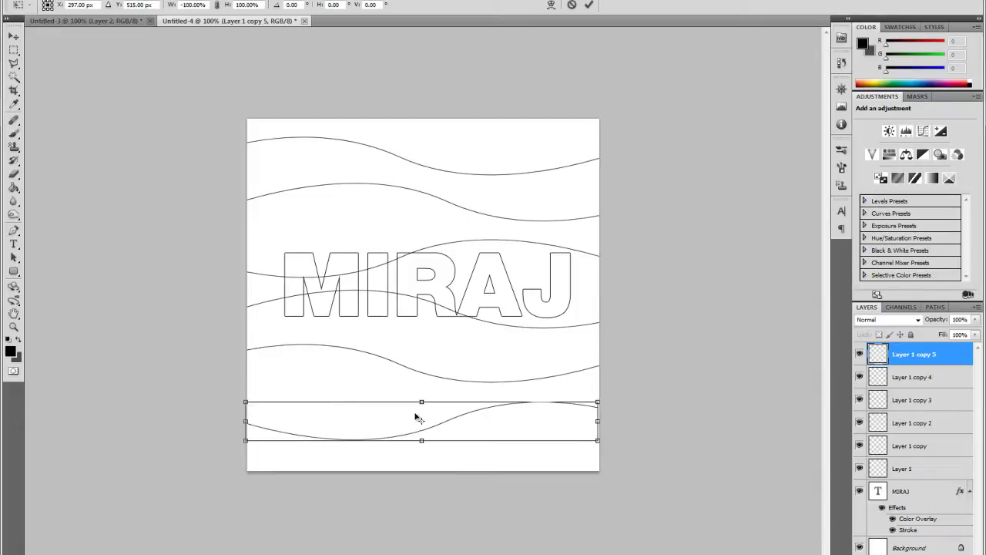
pyautogui.rightClick(379, 423)
pyautogui.click(445, 413)
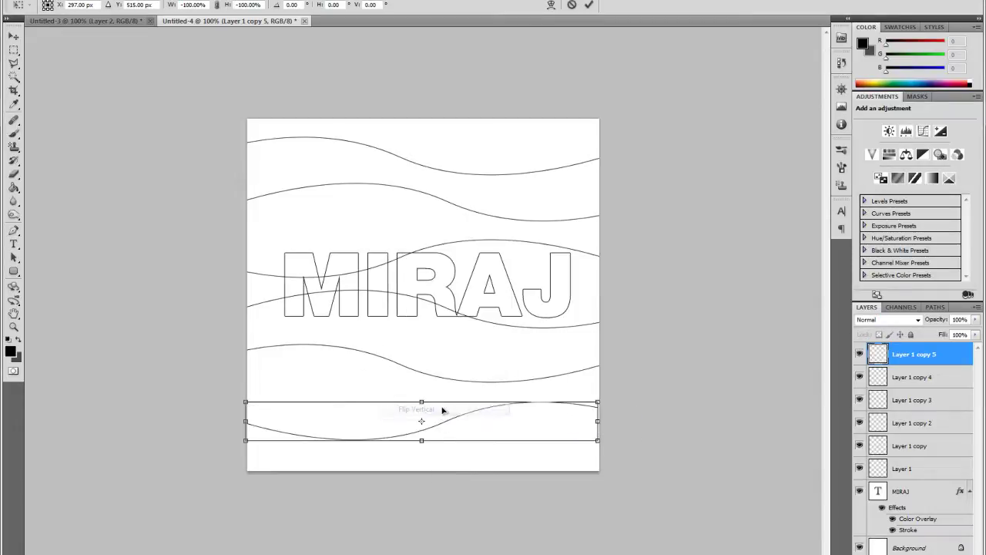
pyautogui.click(13, 36)
pyautogui.click(446, 207)
pyautogui.moveTo(396, 420); pyautogui.dragTo(396, 425)
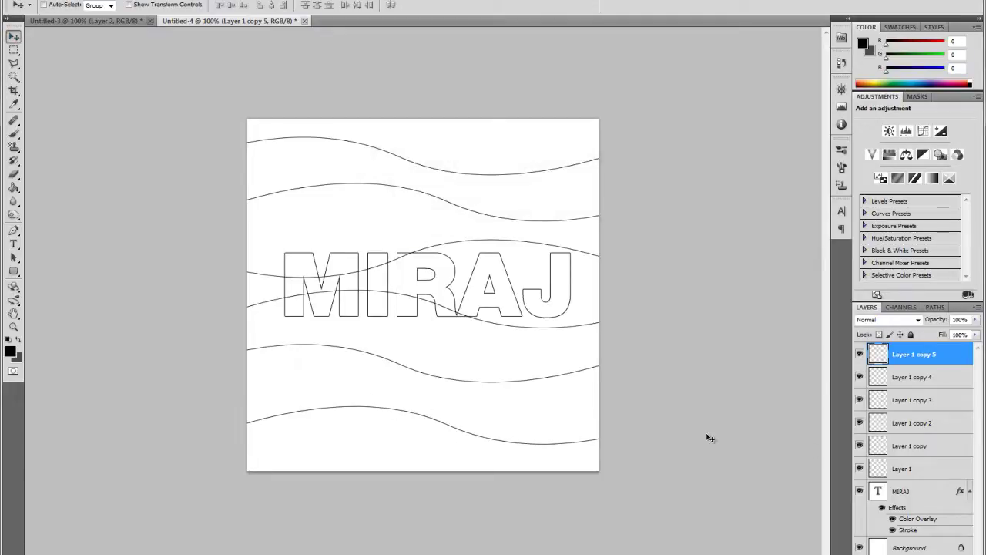
# Select Layer 1 through Layer 1 copy 5, merge them, and rename the result Horizontal Lines.
pyautogui.click(923, 476)
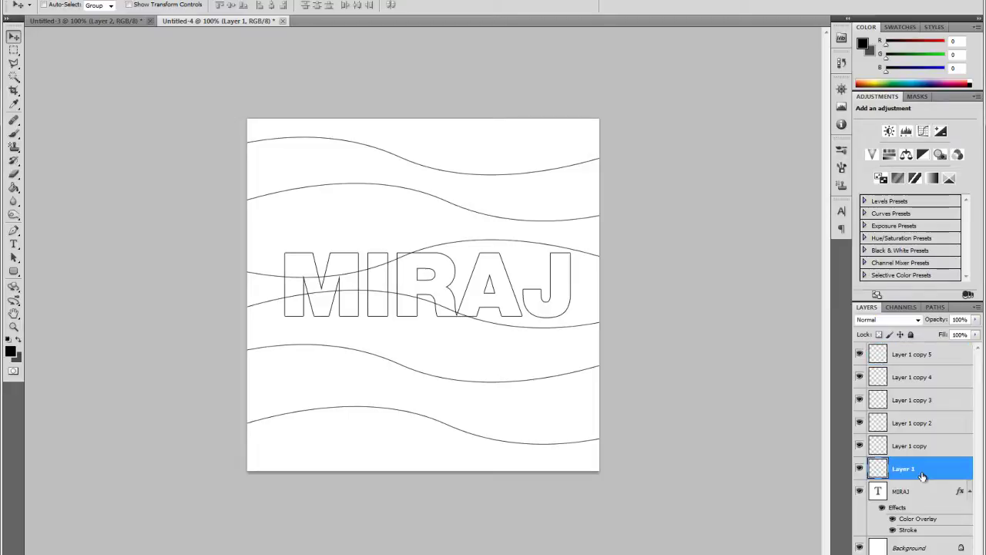
pyautogui.keyDown('shift'); pyautogui.click(925, 354); pyautogui.keyUp('shift')
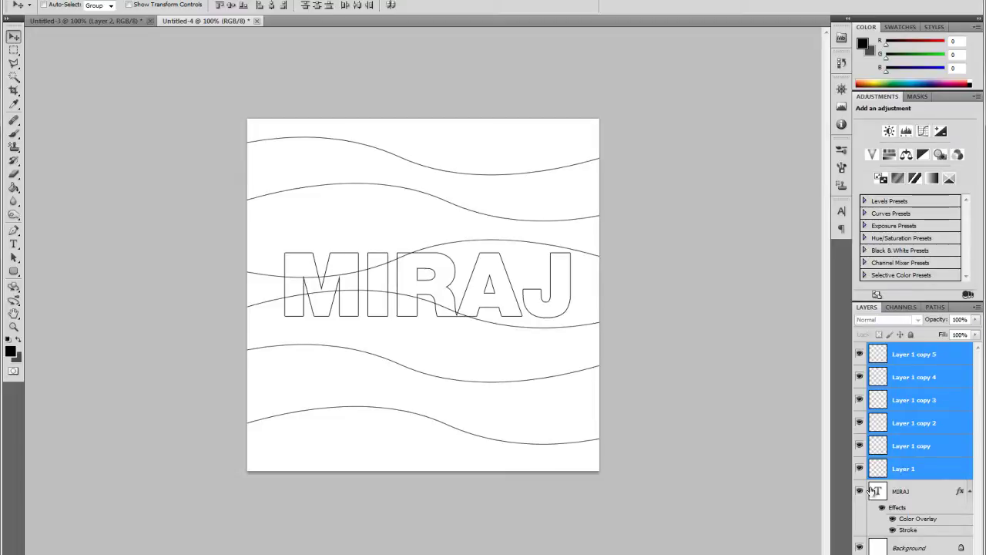
pyautogui.rightClick(927, 356)
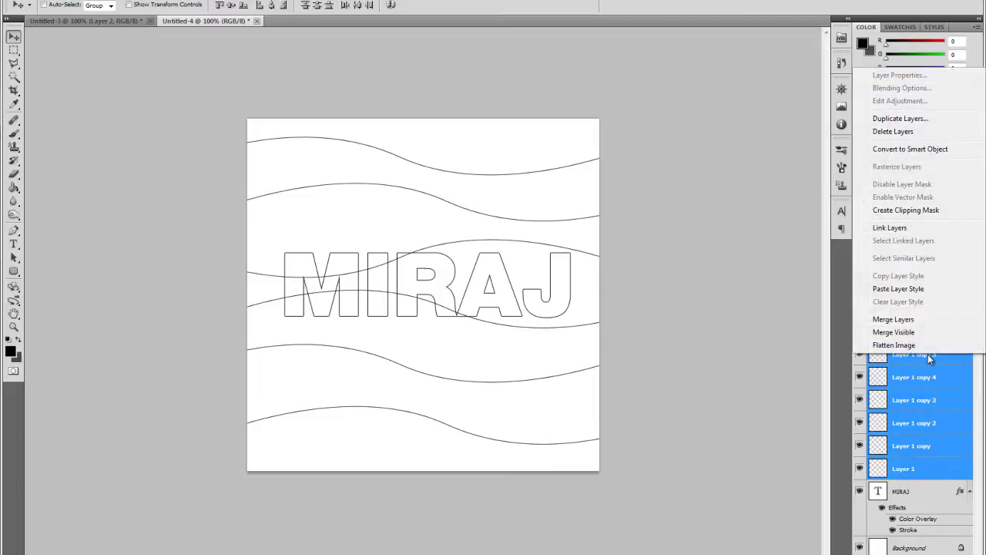
pyautogui.click(912, 320)
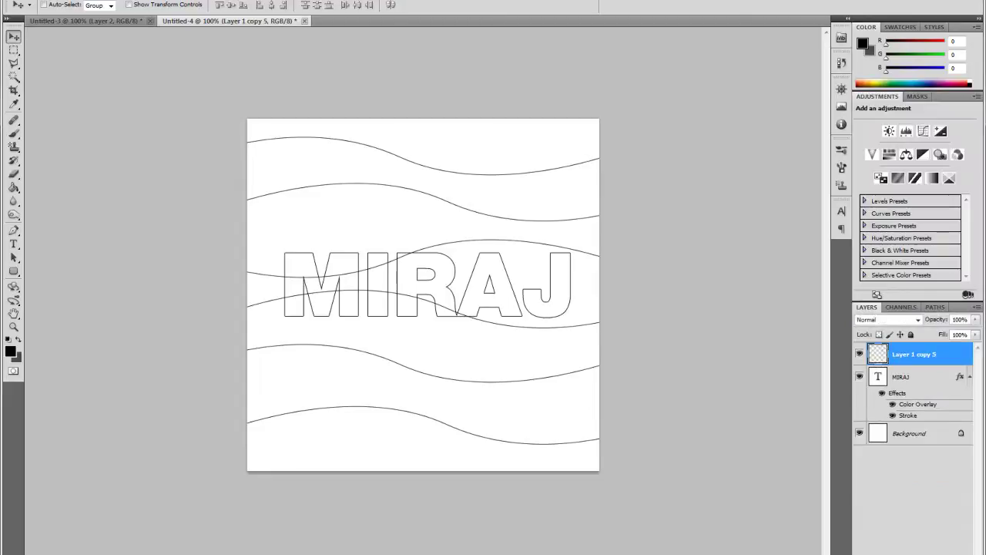
pyautogui.doubleClick(913, 356)
pyautogui.write('Hor')
pyautogui.press('Return')
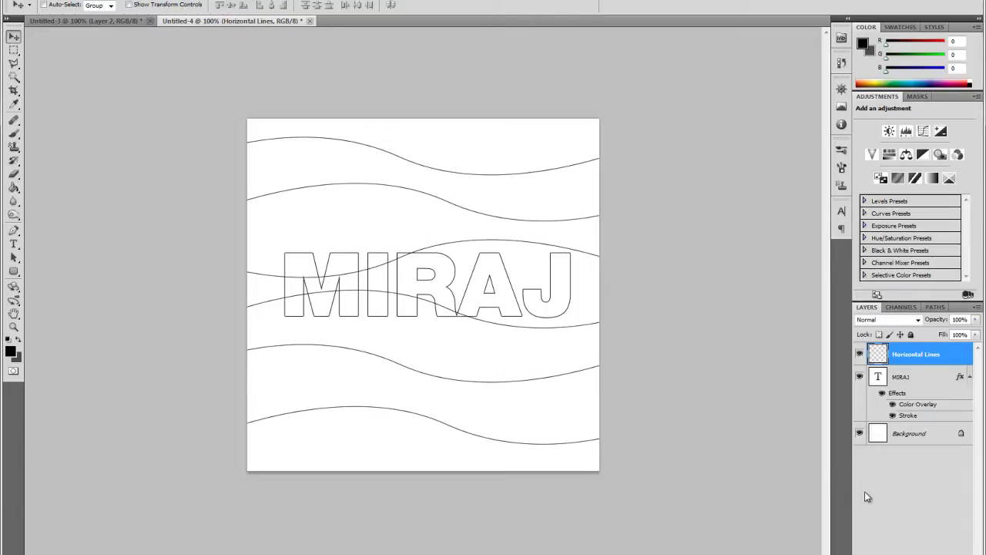
# Draw a curved vertical path down the left side of the canvas.
pyautogui.click(13, 229)
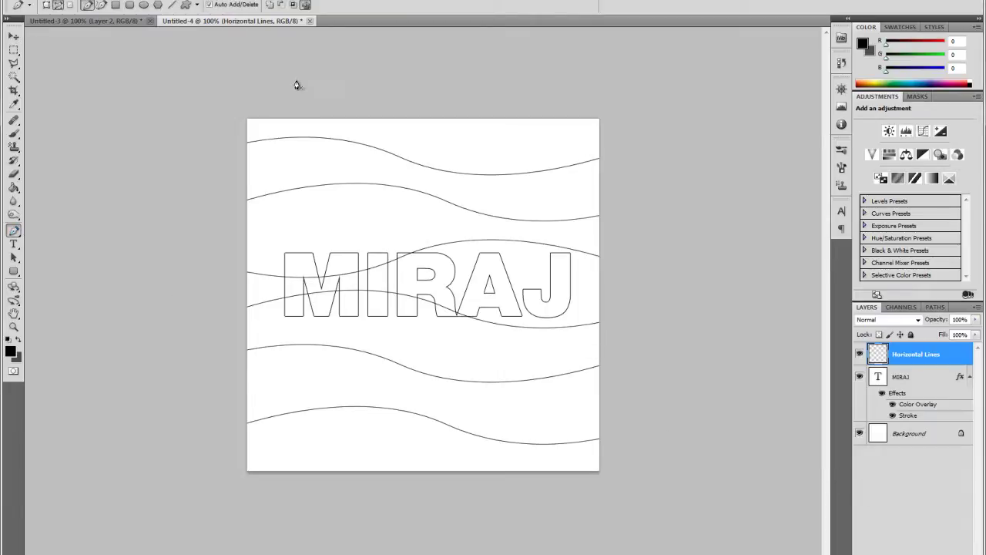
pyautogui.click(297, 79)
pyautogui.moveTo(272, 252); pyautogui.dragTo(310, 321)
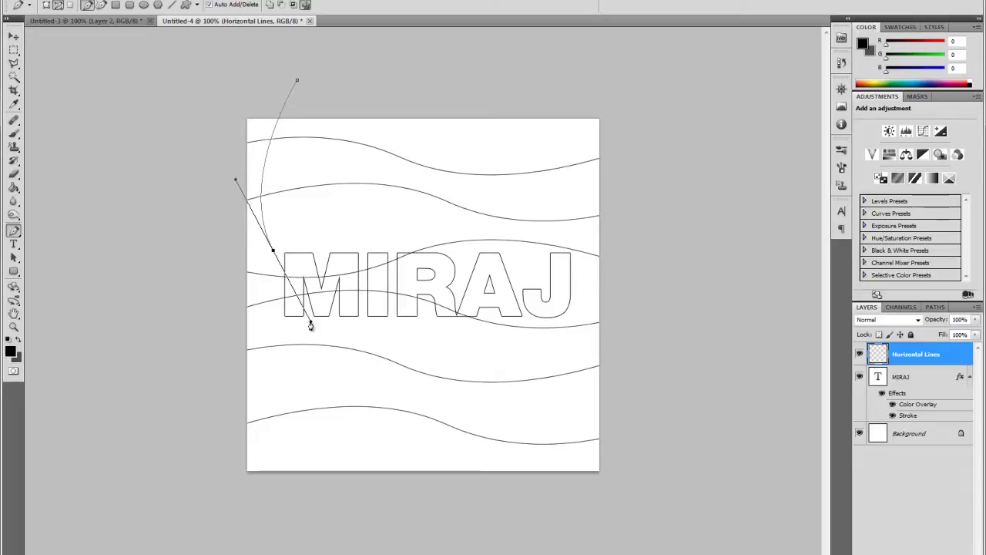
pyautogui.click(278, 504)
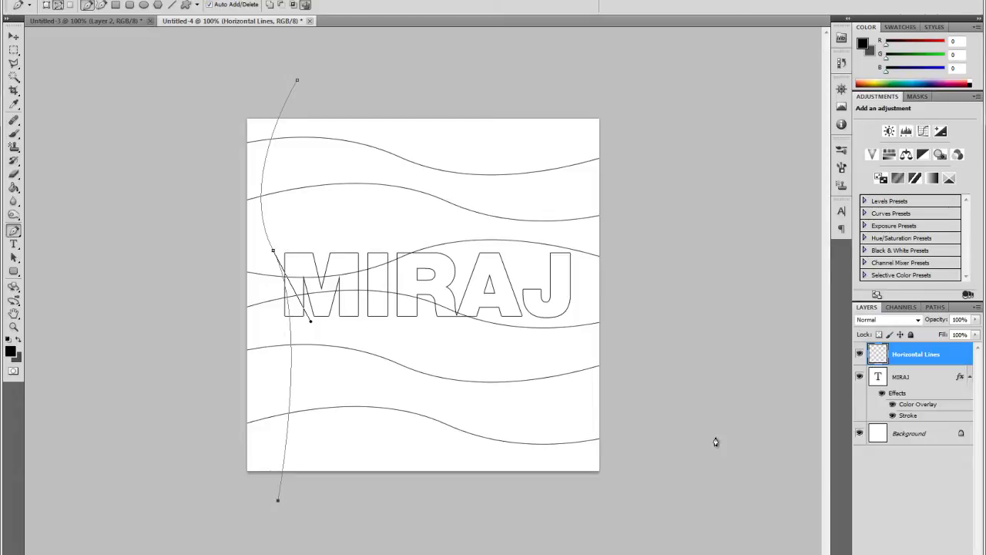
# On a new layer, stroke the vertical path with the brush, then delete the path.
pyautogui.click(886, 550)
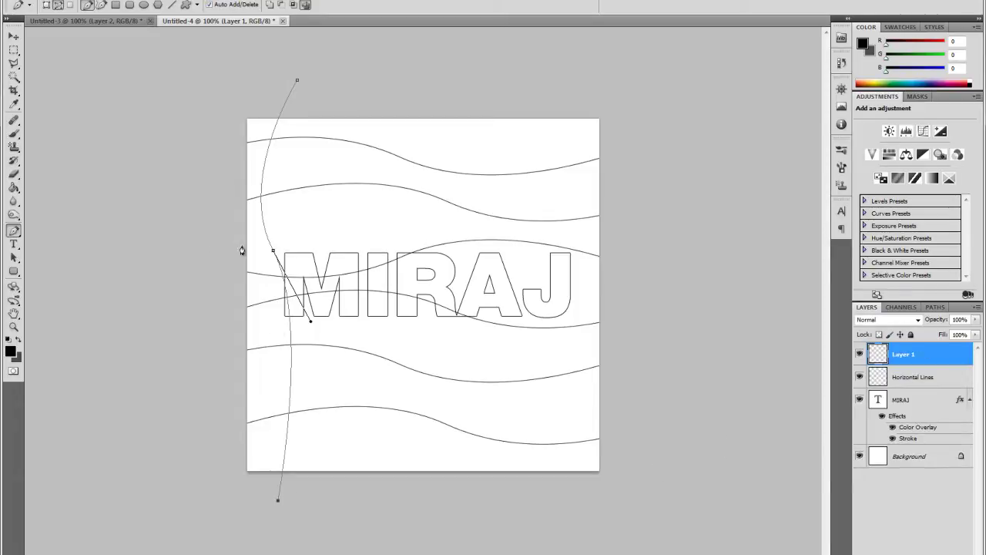
pyautogui.rightClick(271, 251)
pyautogui.click(310, 345)
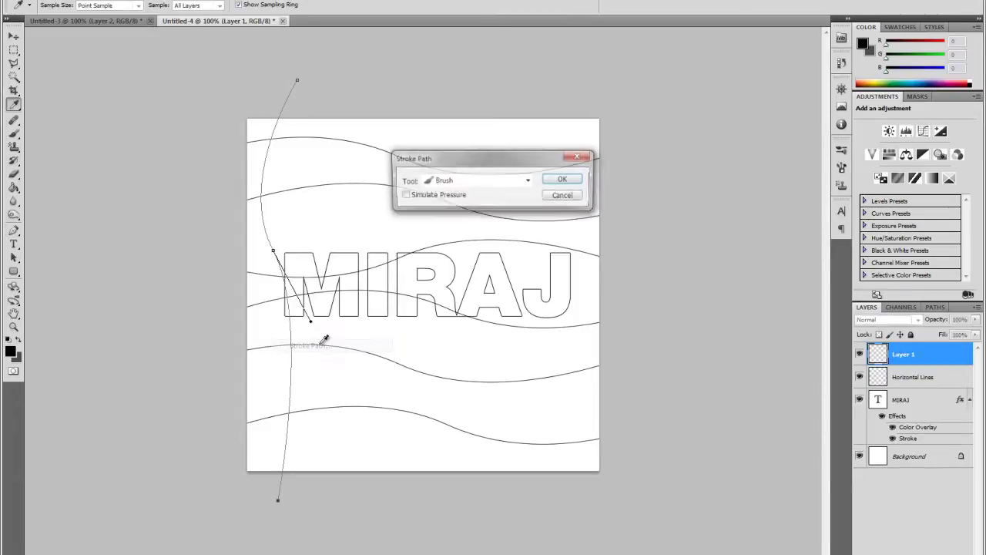
pyautogui.click(564, 180)
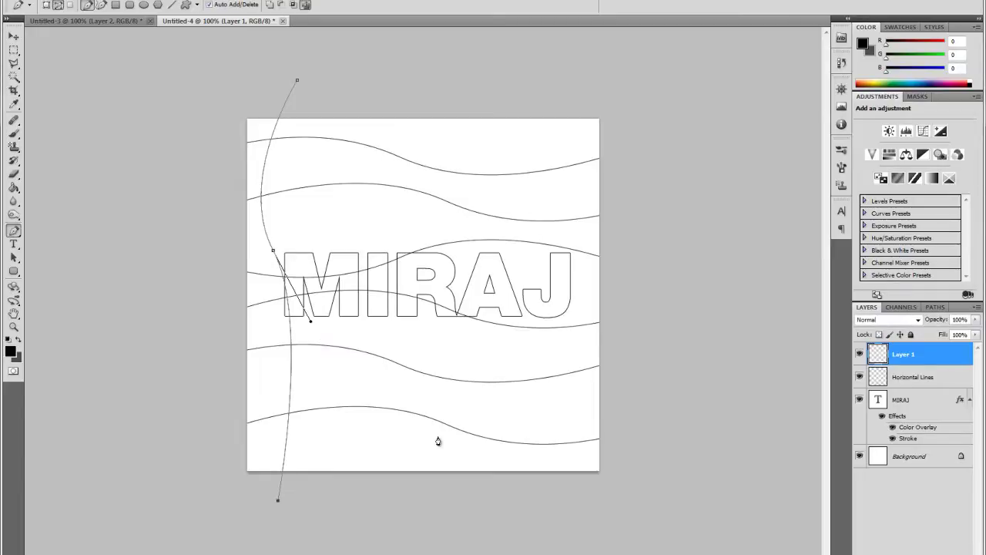
pyautogui.rightClick(288, 299)
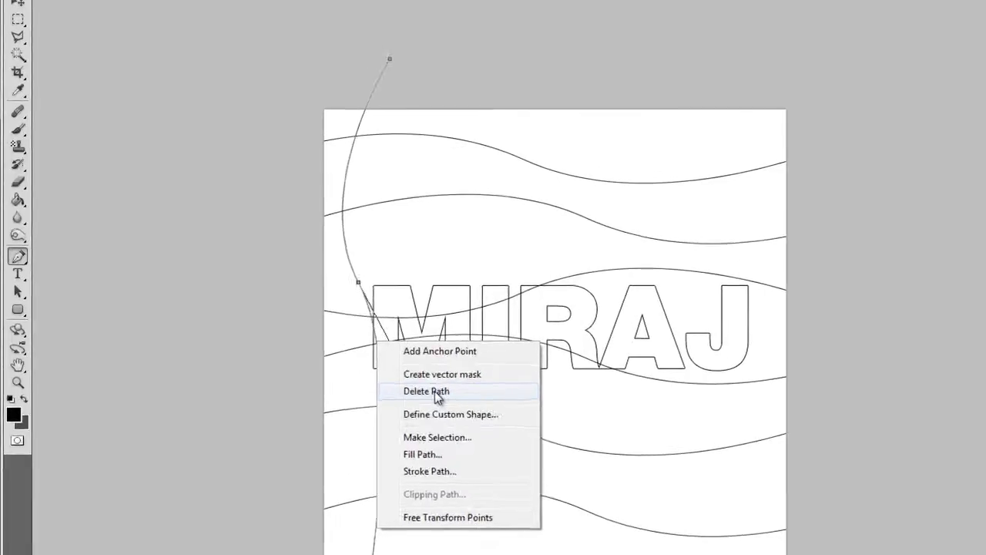
pyautogui.click(371, 355)
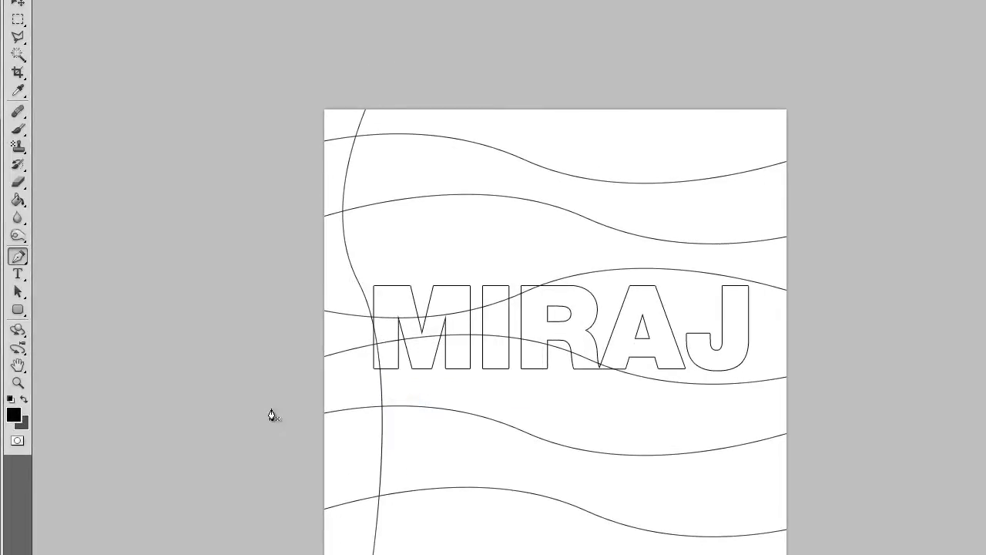
# Shift the vertical line a few pixels to the right.
pyautogui.click(18, 5)
pyautogui.moveTo(368, 328); pyautogui.dragTo(366, 356)
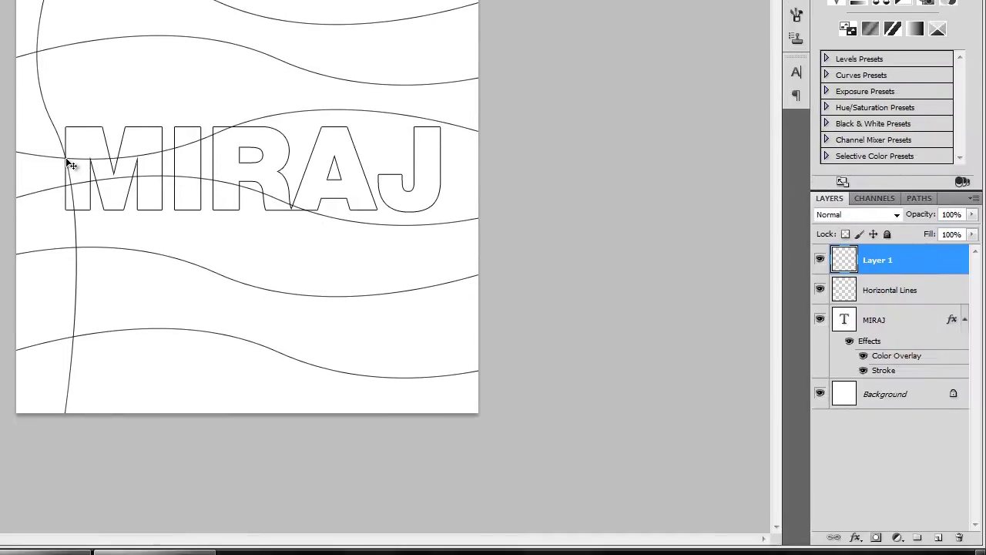
pyautogui.moveTo(66, 161); pyautogui.dragTo(69, 187)
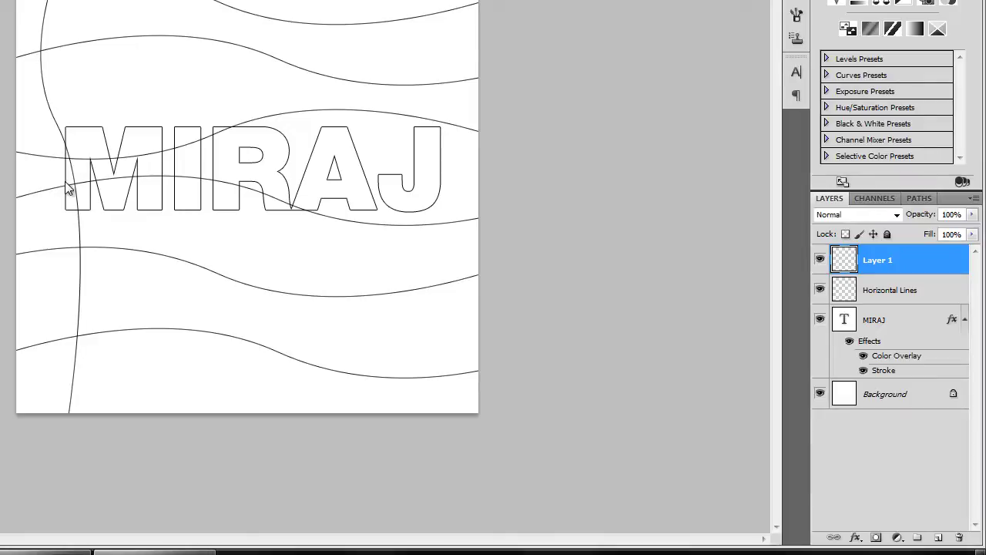
pyautogui.press('Right')
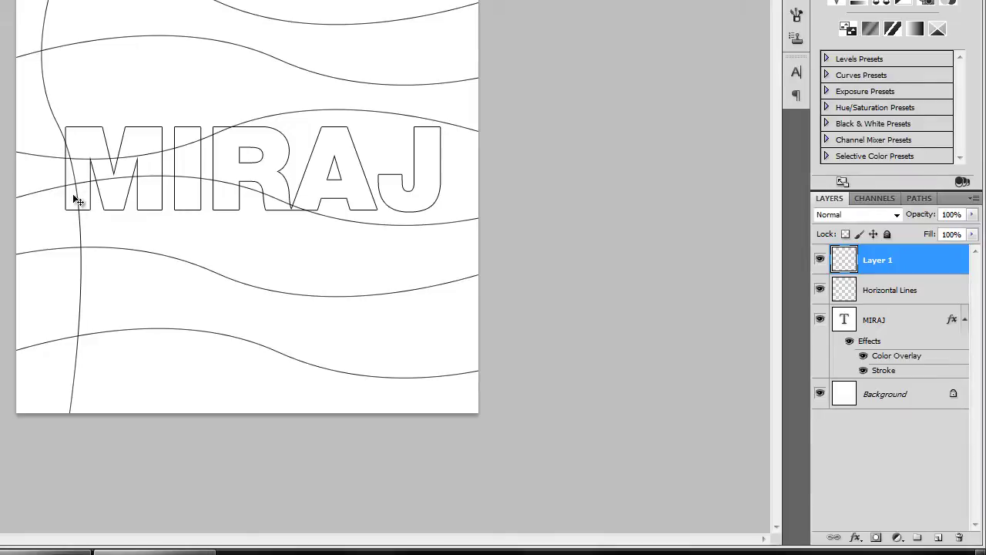
pyautogui.press('Right')
pyautogui.press('Right')
# Duplicate Layer 1, flip the copy vertically and shift it 20 px right.
pyautogui.rightClick(895, 266)
pyautogui.click(863, 0)
pyautogui.click(466, 0)
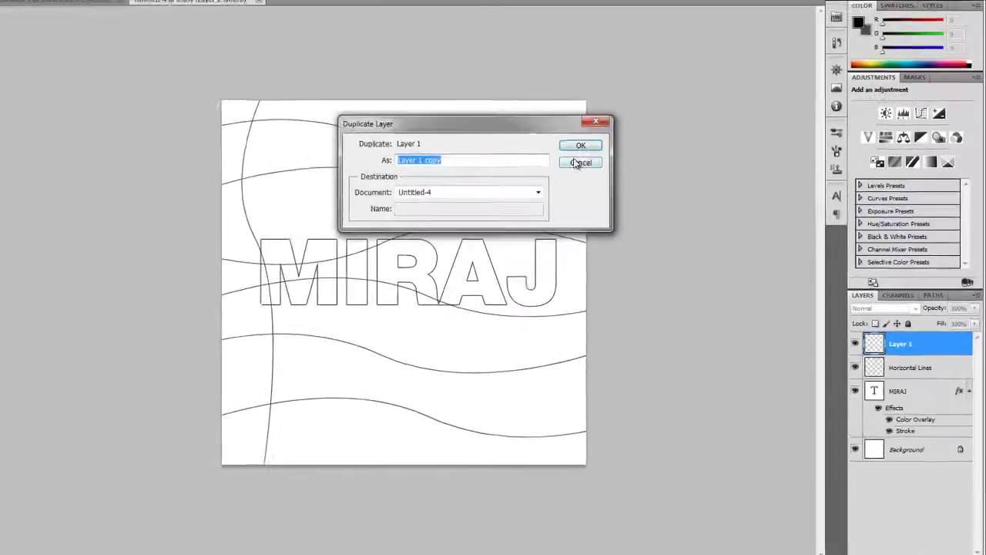
pyautogui.hotkey('shift', 'Right')
pyautogui.hotkey('shift', 'Right')
pyautogui.hotkey('shift', 'Right')
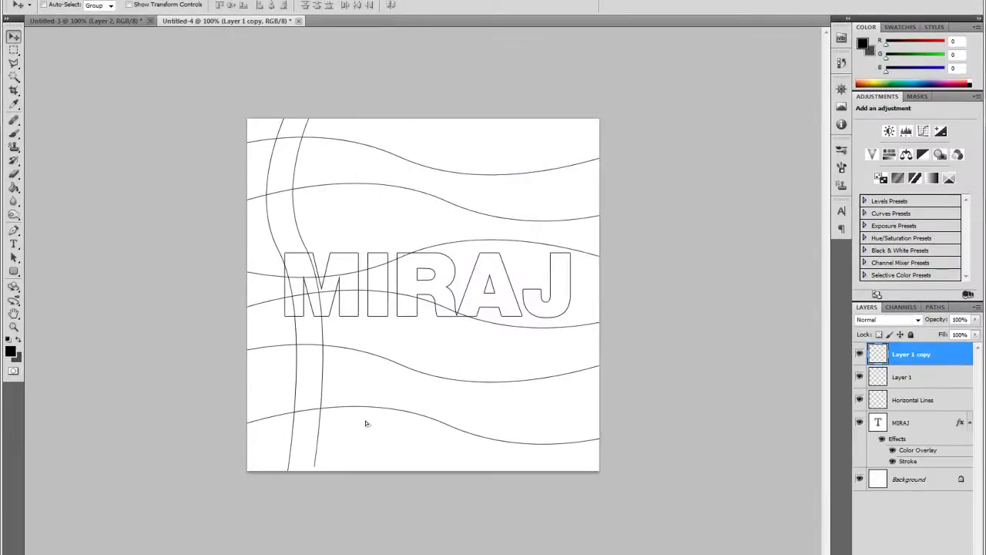
pyautogui.hotkey('ctrl', 't')
pyautogui.rightClick(311, 373)
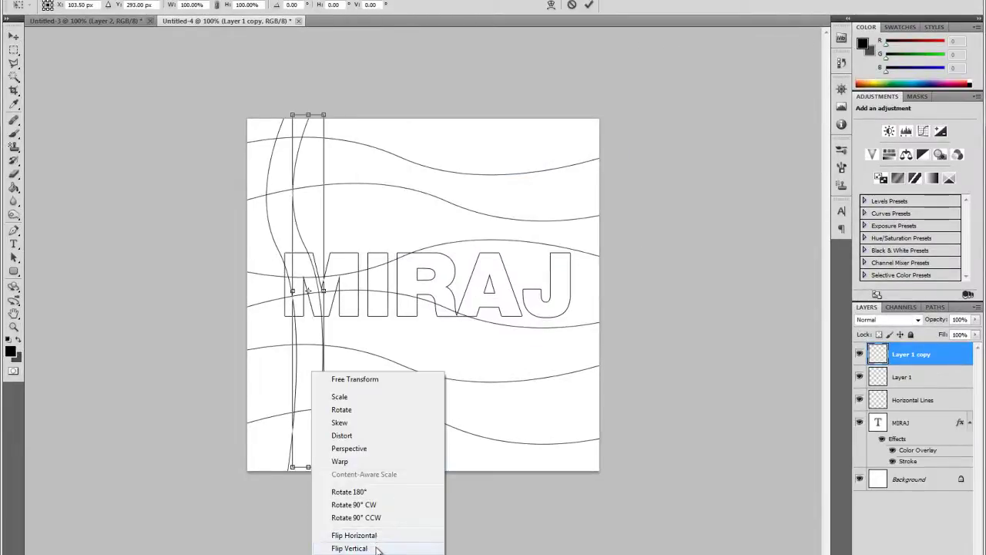
pyautogui.click(386, 543)
pyautogui.hotkey('shift', 'Right')
pyautogui.hotkey('shift', 'Right')
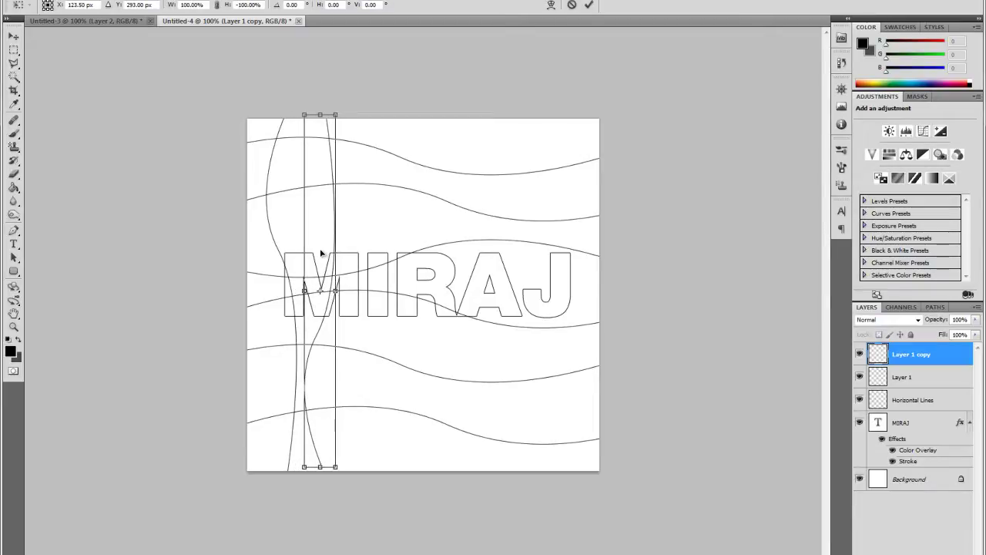
pyautogui.click(13, 36)
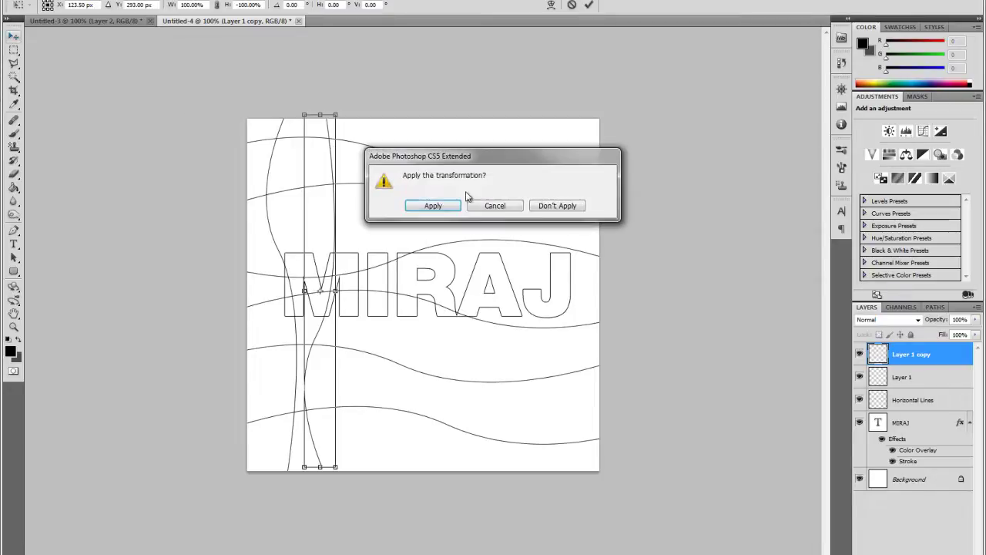
pyautogui.click(433, 205)
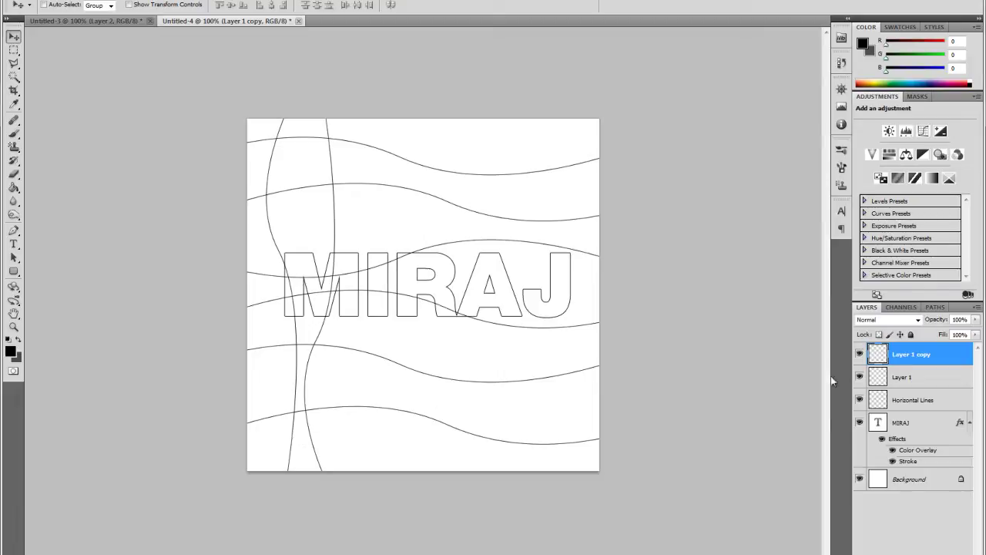
# Duplicate into Layer 1 copy 2, mirror it horizontally and move it right.
pyautogui.rightClick(917, 358)
pyautogui.click(901, 121)
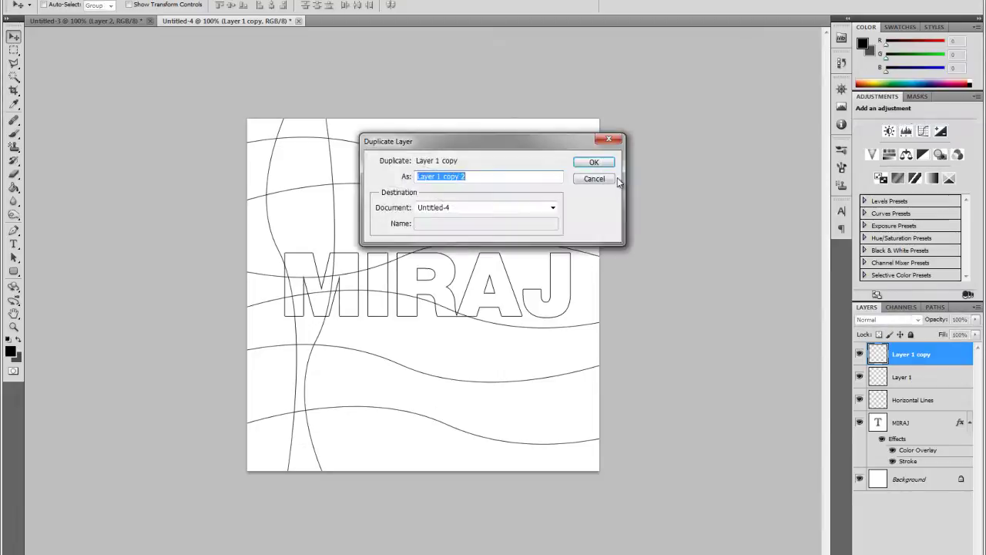
pyautogui.click(594, 162)
pyautogui.hotkey('ctrl', 't')
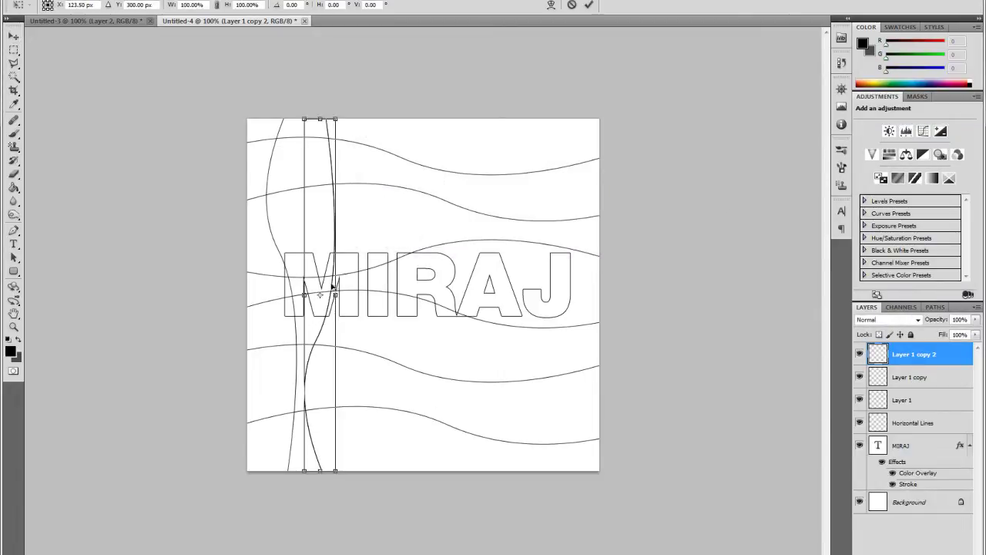
pyautogui.rightClick(322, 284)
pyautogui.click(370, 449)
pyautogui.moveTo(319, 260); pyautogui.dragTo(364, 256)
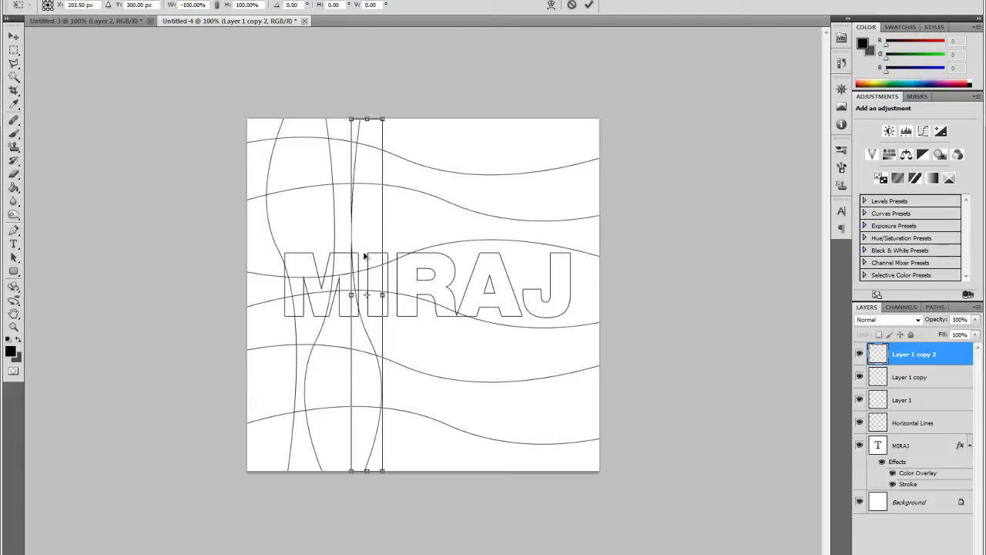
pyautogui.press('v')
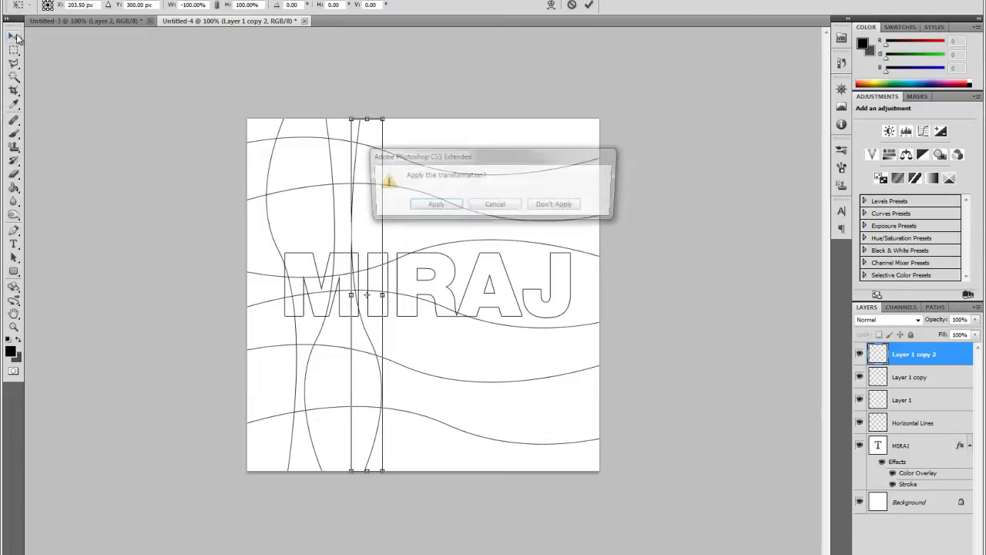
pyautogui.click(443, 208)
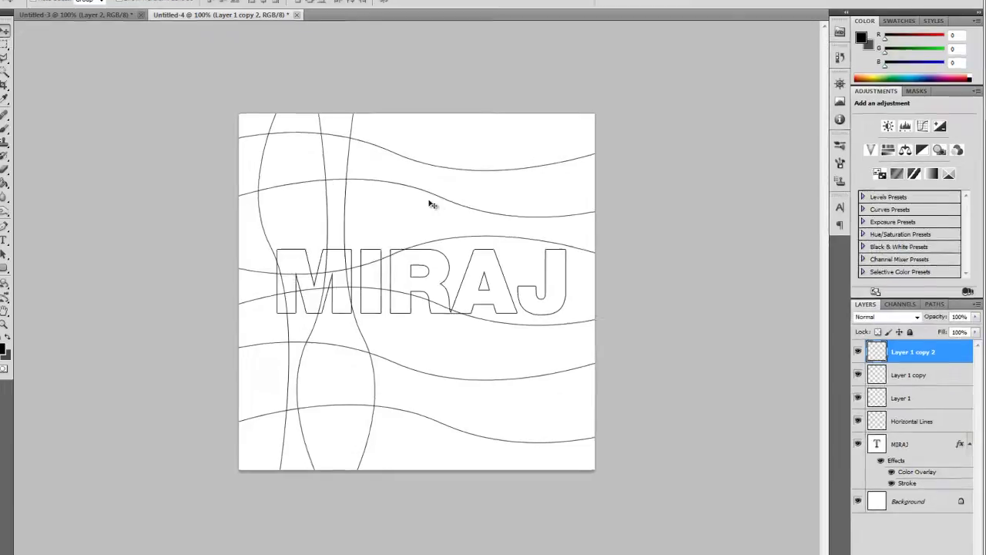
# Create Layer 1 copy 3, move it right, flip it vertically and nudge it slightly right.
pyautogui.rightClick(906, 286)
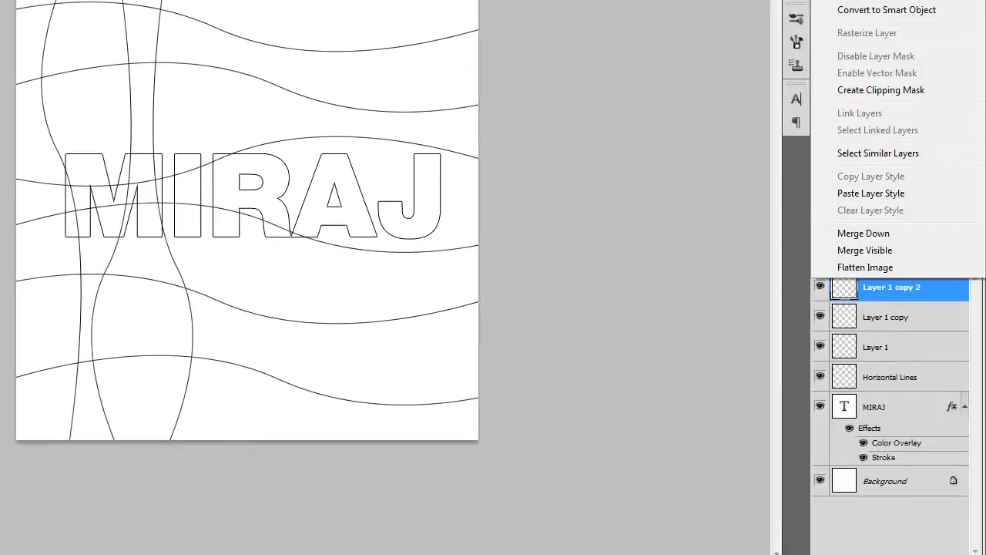
pyautogui.click(863, 1)
pyautogui.click(451, 33)
pyautogui.moveTo(231, 245); pyautogui.dragTo(271, 238)
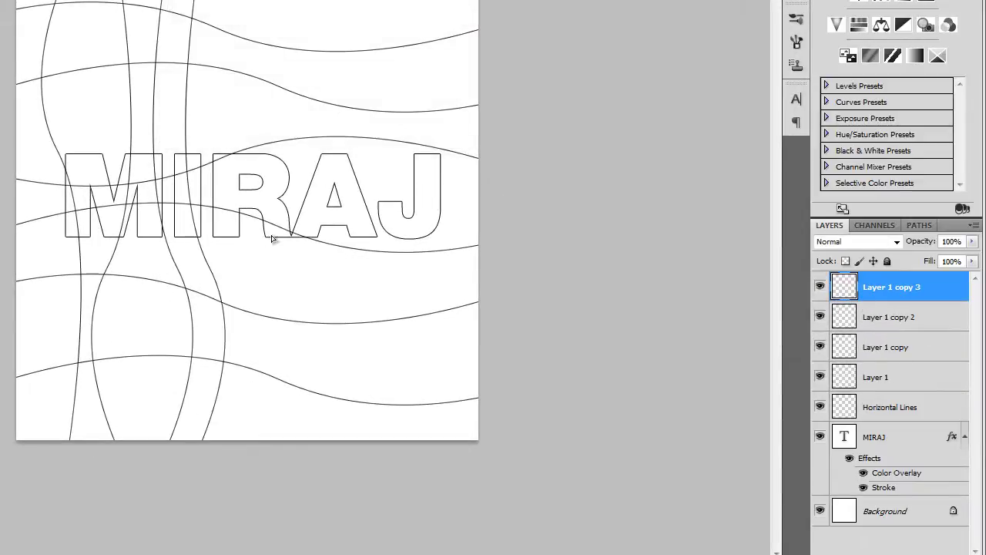
pyautogui.hotkey('ctrl', 't')
pyautogui.rightClick(218, 270)
pyautogui.click(283, 500)
pyautogui.moveTo(205, 114); pyautogui.dragTo(219, 121)
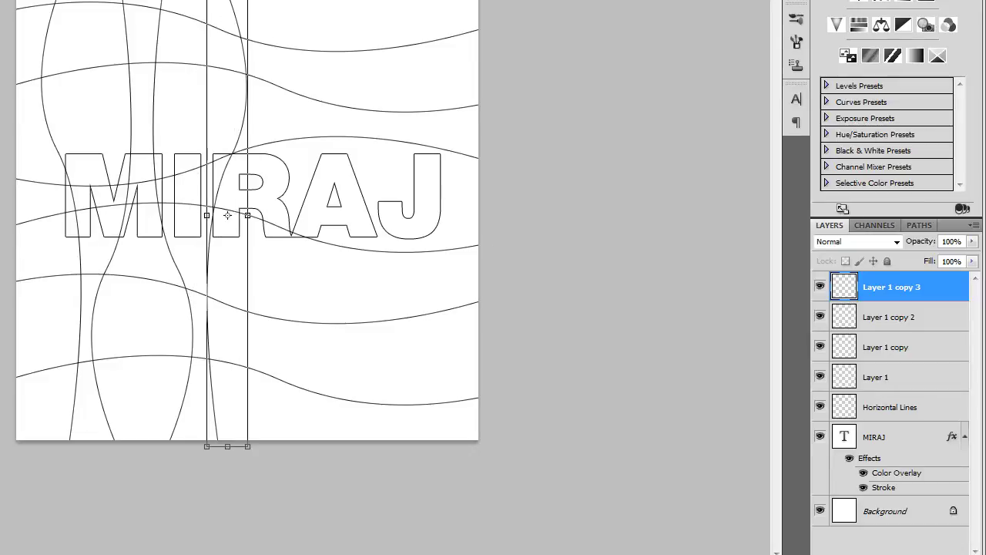
pyautogui.press('v')
pyautogui.click(431, 205)
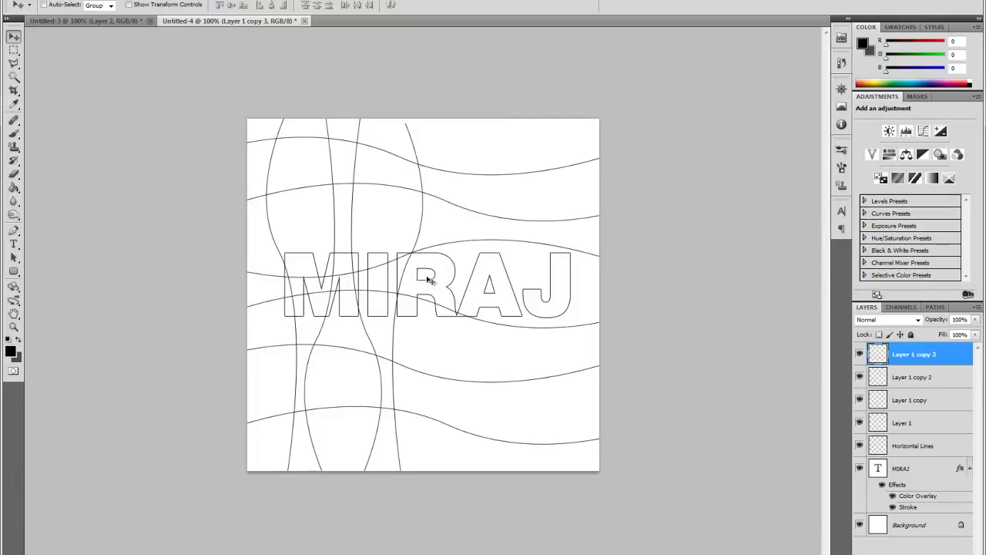
# Duplicate into Layer 1 copy 4, move it right, flip it vertically and shift it ~17 px right.
pyautogui.rightClick(909, 355)
pyautogui.click(886, 101)
pyautogui.click(594, 161)
pyautogui.moveTo(427, 282); pyautogui.dragTo(460, 285)
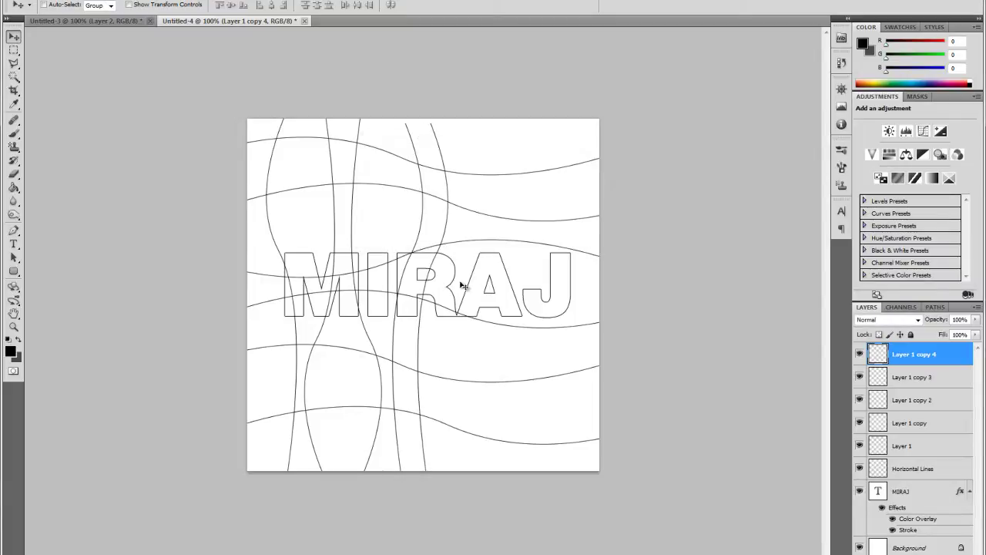
pyautogui.hotkey('ctrl', 't')
pyautogui.rightClick(433, 285)
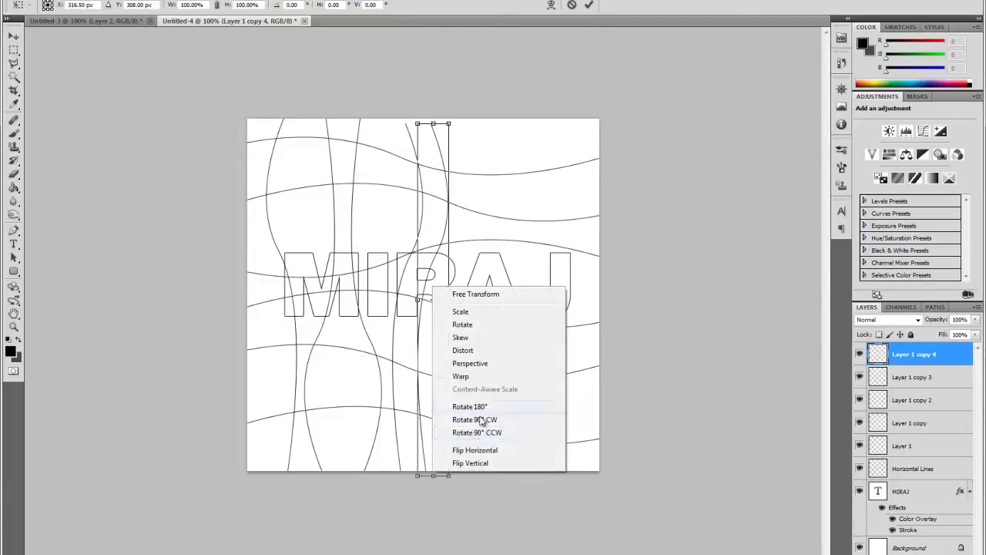
pyautogui.click(488, 465)
pyautogui.moveTo(429, 256); pyautogui.dragTo(448, 243)
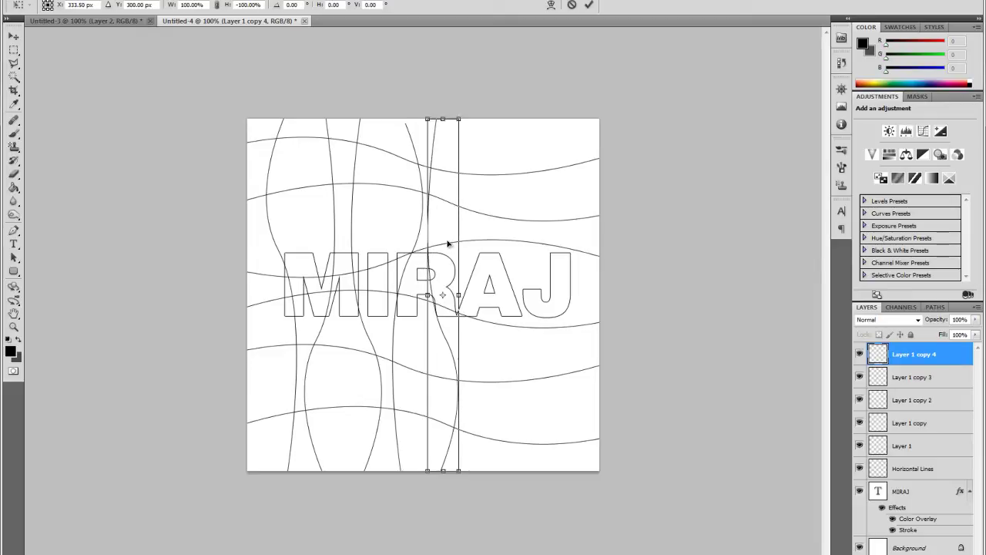
pyautogui.click(13, 37)
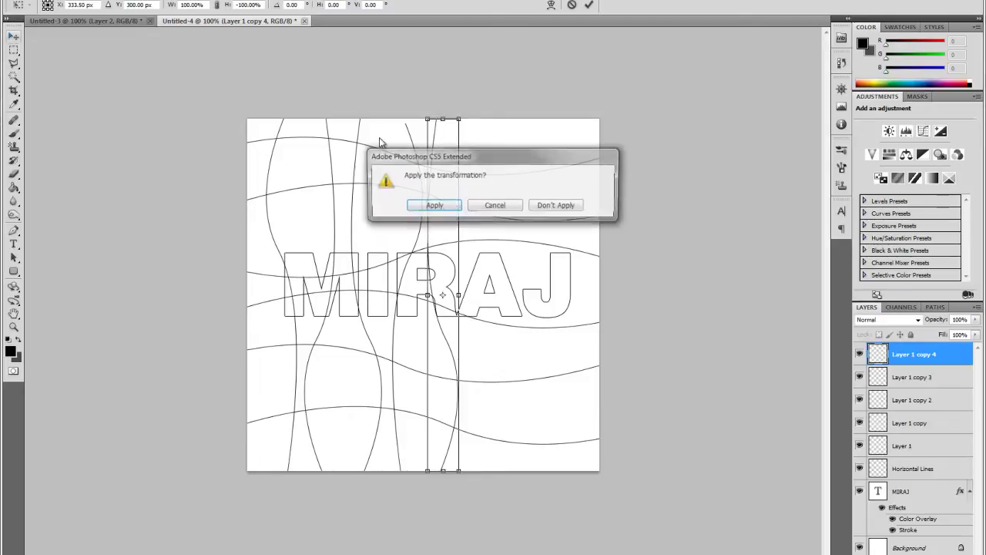
pyautogui.click(433, 206)
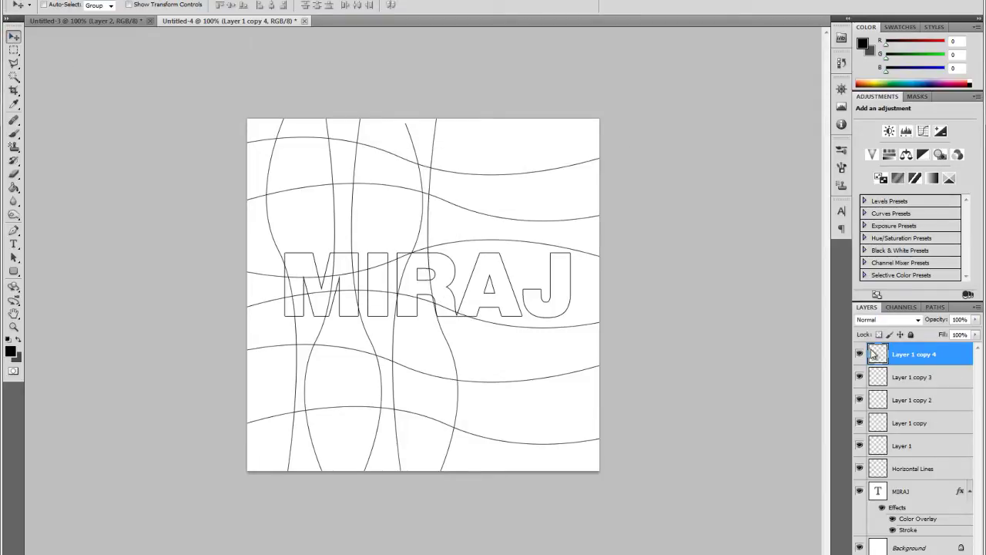
# Re-transform Layer 1 copy 4, mirroring it horizontally and sliding it about 20 px left near R.
pyautogui.hotkey('alt', '[')
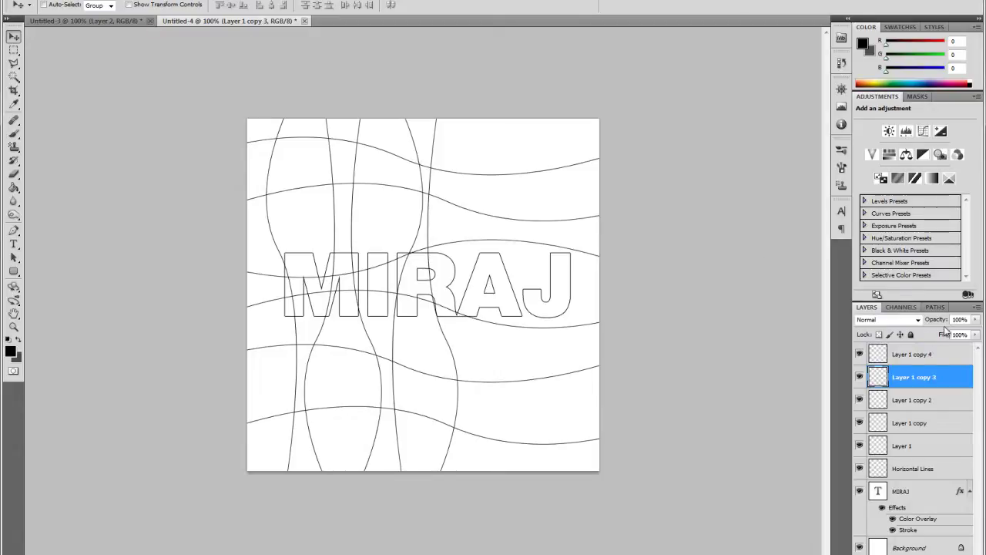
pyautogui.hotkey('alt', ']')
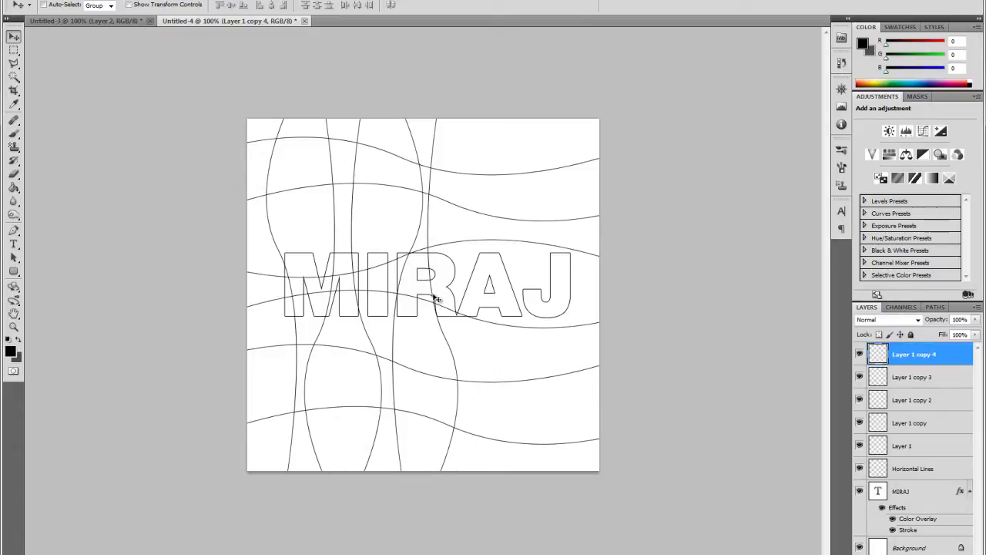
pyautogui.press('Right')
pyautogui.press('Right')
pyautogui.press('Right')
pyautogui.press('Right')
pyautogui.press('Right')
pyautogui.press('Left')
pyautogui.press('Left')
pyautogui.press('Left')
pyautogui.press('Left')
pyautogui.press('Left')
pyautogui.press('Left')
pyautogui.hotkey('ctrl', 't')
pyautogui.rightClick(451, 341)
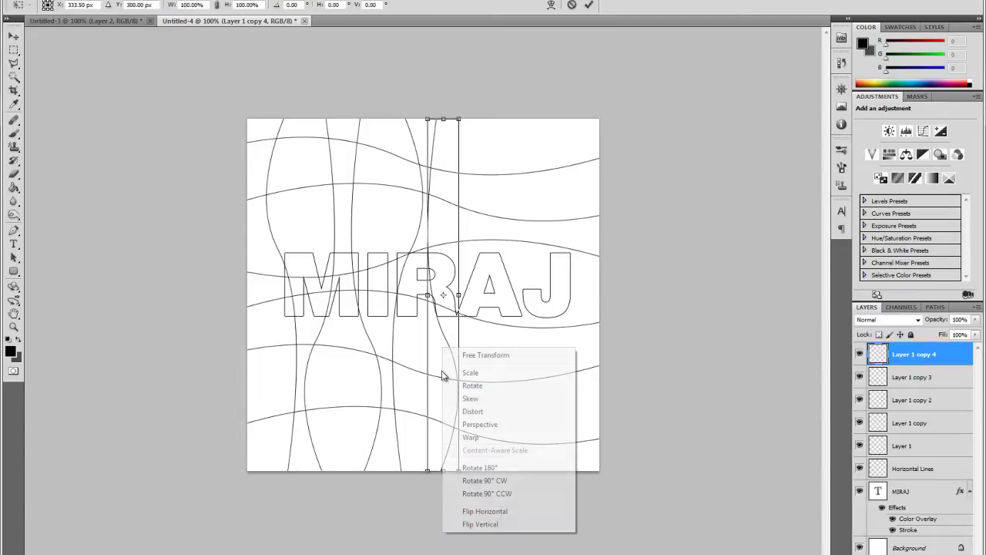
pyautogui.click(502, 522)
pyautogui.rightClick(440, 325)
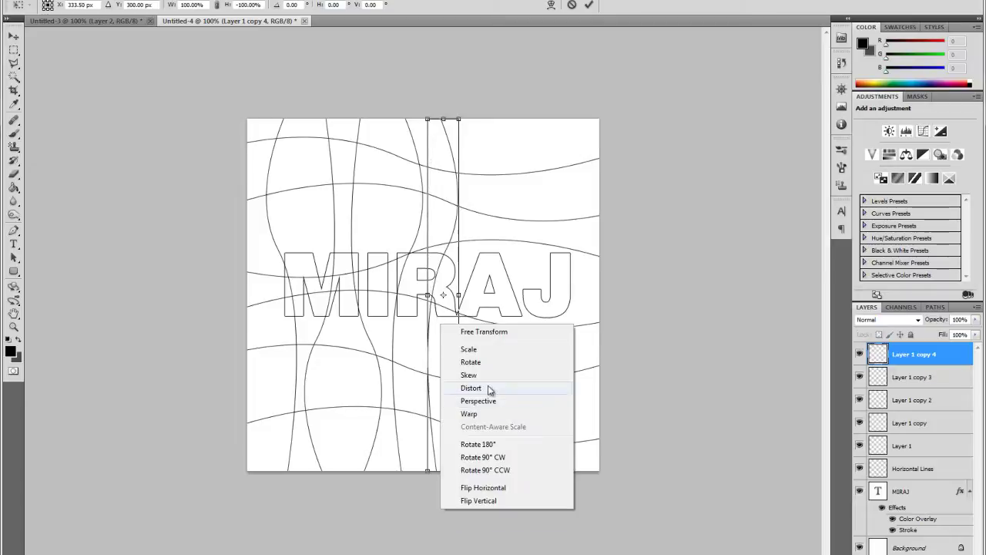
pyautogui.click(509, 487)
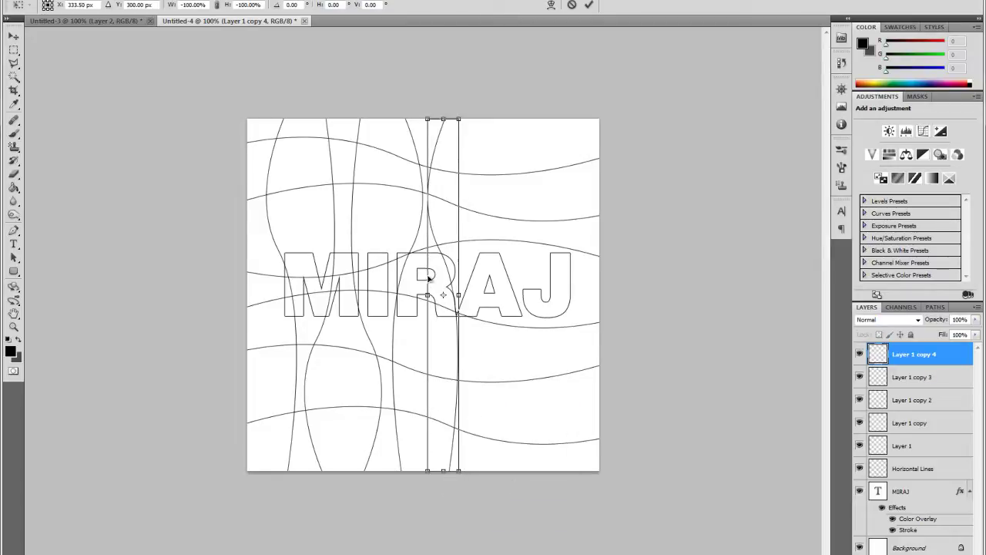
pyautogui.rightClick(446, 287)
pyautogui.click(500, 459)
pyautogui.moveTo(441, 306); pyautogui.dragTo(416, 307)
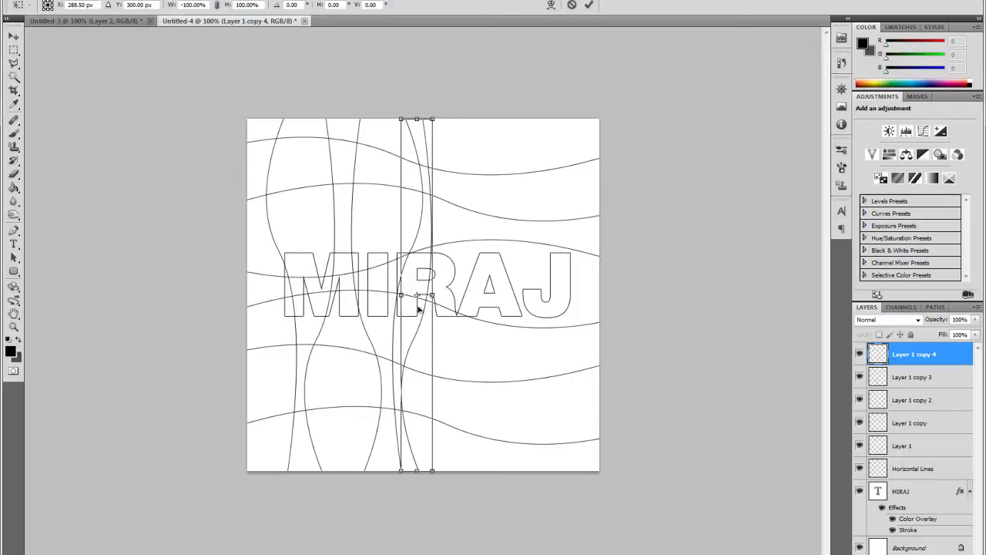
pyautogui.click(13, 36)
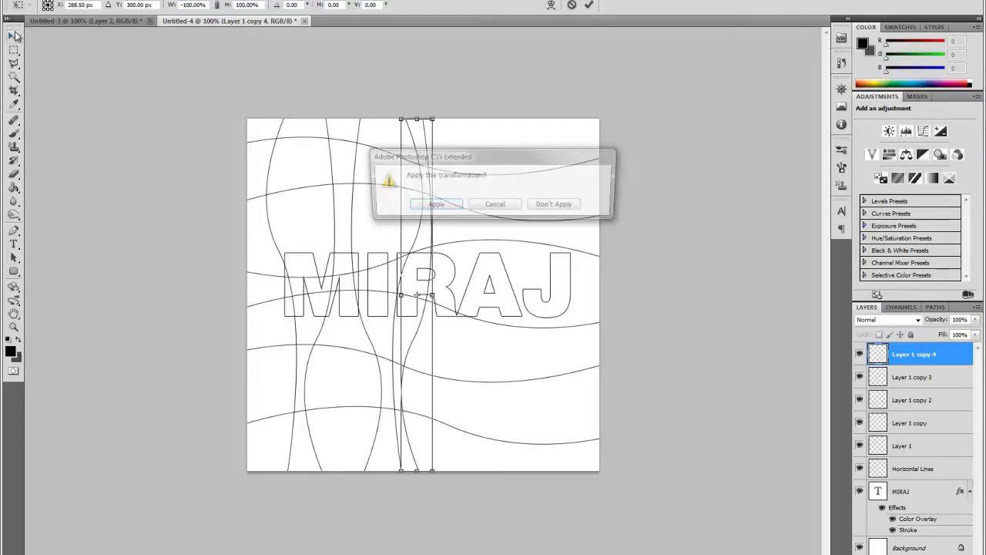
pyautogui.click(439, 204)
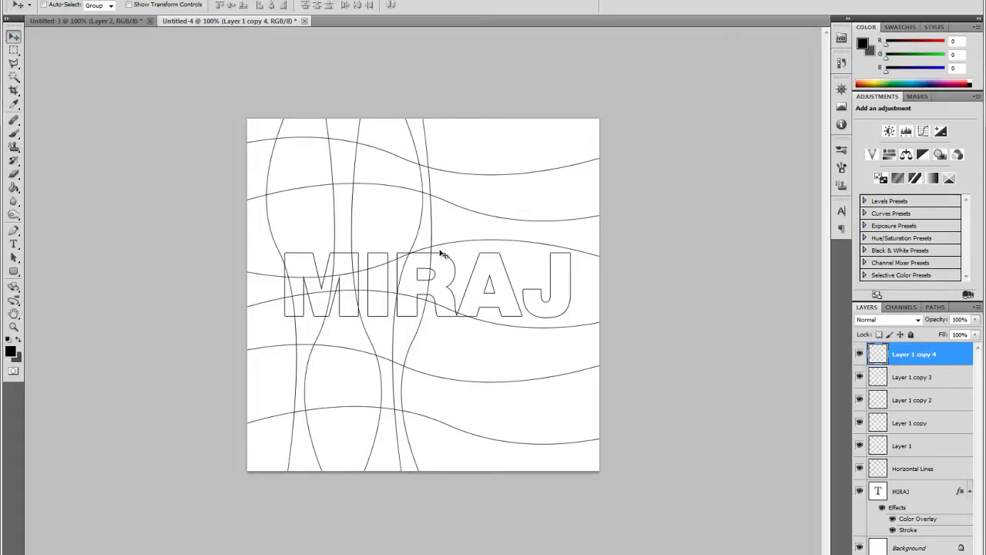
# Duplicate into Layer 1 copy 5, mirror it horizontally and move it about 36 px right.
pyautogui.rightClick(933, 367)
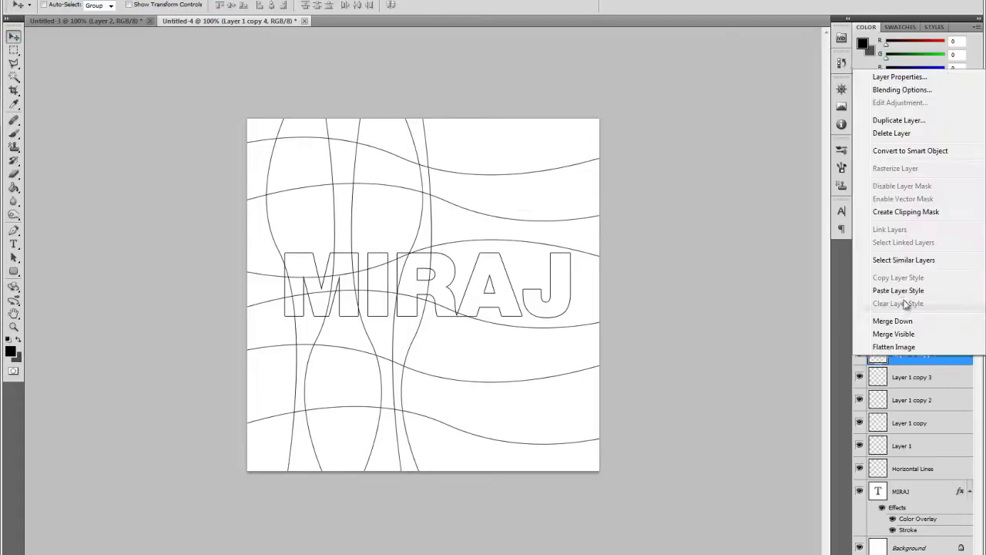
pyautogui.click(889, 120)
pyautogui.click(593, 161)
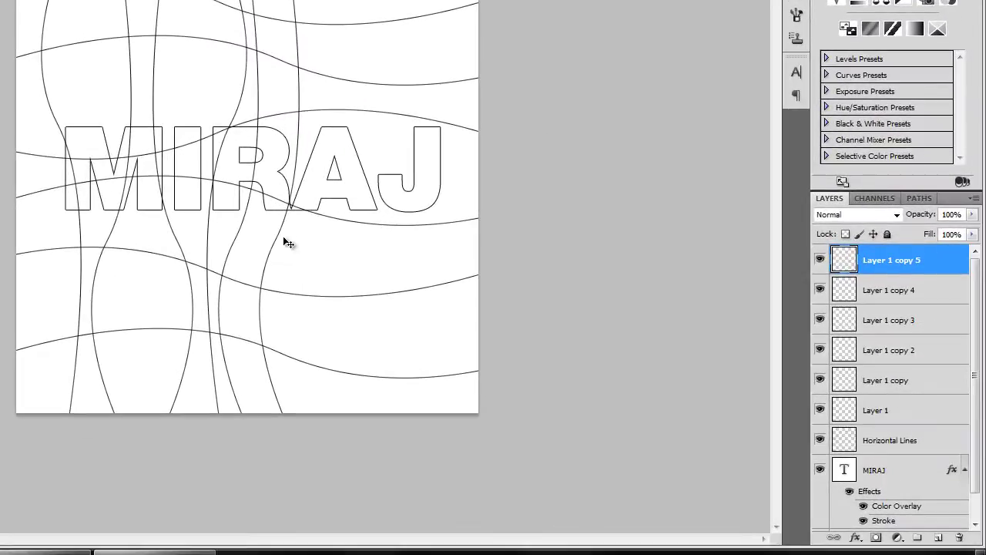
pyautogui.hotkey('ctrl', 't')
pyautogui.rightClick(271, 265)
pyautogui.click(342, 478)
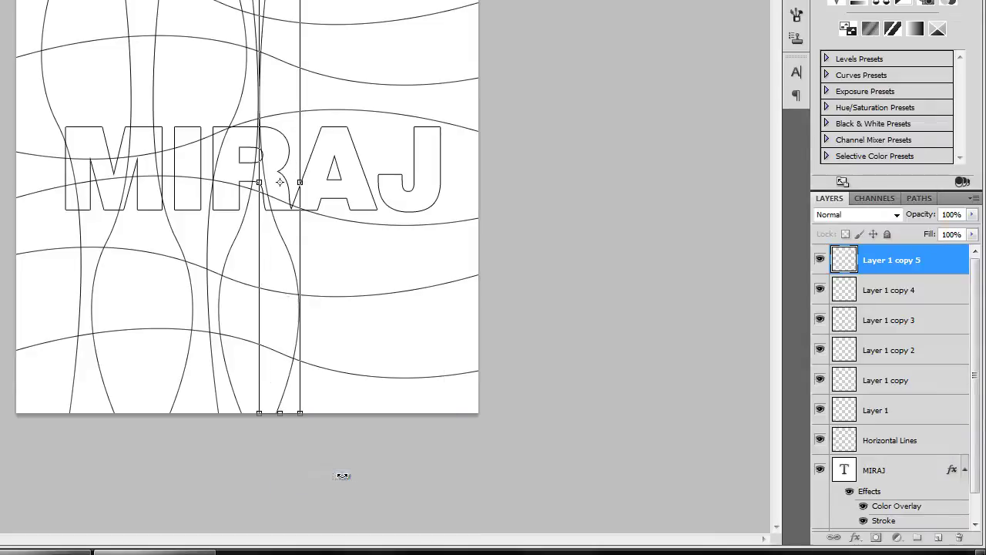
pyautogui.moveTo(273, 254); pyautogui.dragTo(307, 257)
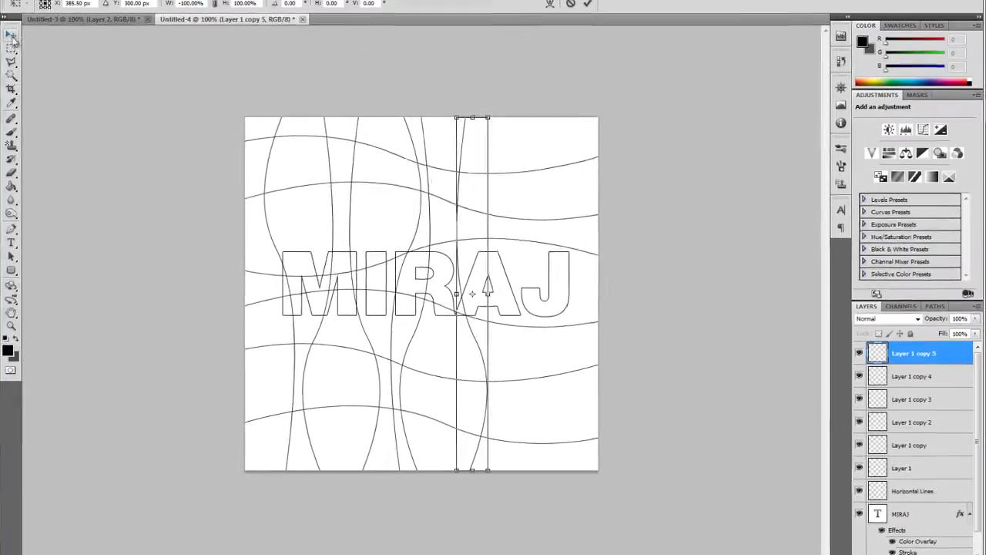
pyautogui.click(12, 37)
pyautogui.click(434, 205)
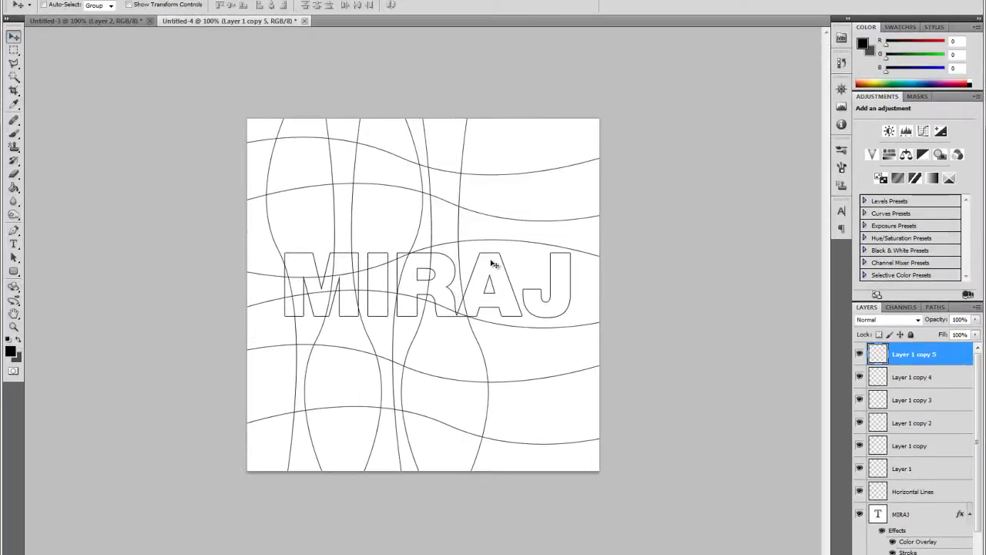
# Create Layer 1 copy 6, mirror it horizontally and position it just right of the previous line.
pyautogui.rightClick(894, 358)
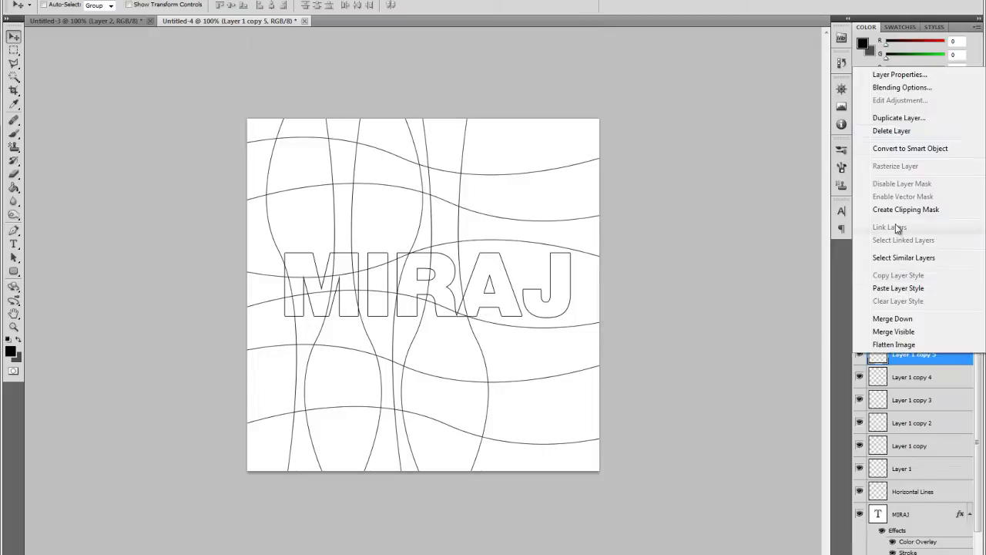
pyautogui.click(900, 117)
pyautogui.click(592, 162)
pyautogui.moveTo(478, 299); pyautogui.dragTo(509, 299)
pyautogui.hotkey('ctrl', 't')
pyautogui.rightClick(500, 311)
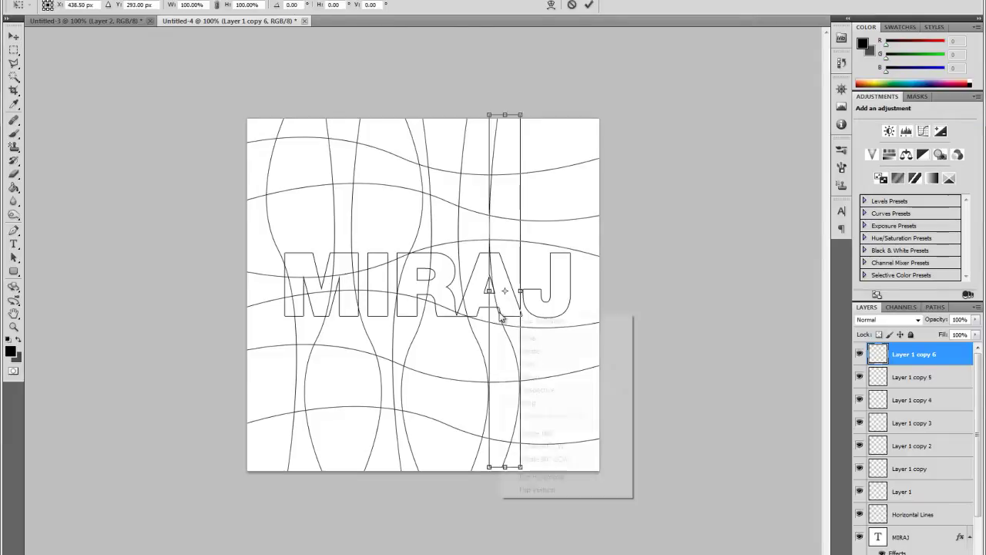
pyautogui.click(560, 477)
pyautogui.rightClick(497, 321)
pyautogui.click(541, 497)
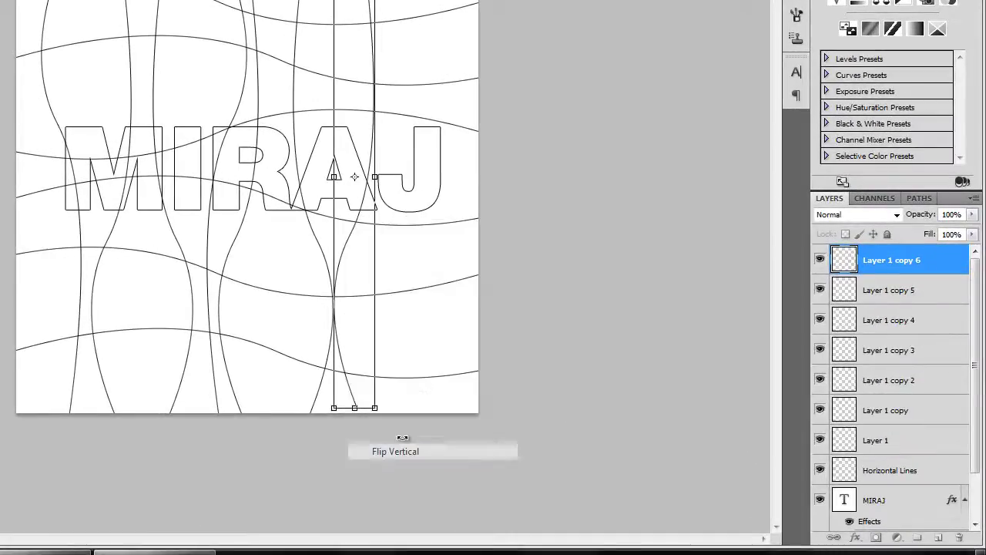
pyautogui.moveTo(359, 118); pyautogui.dragTo(340, 125)
pyautogui.rightClick(340, 125)
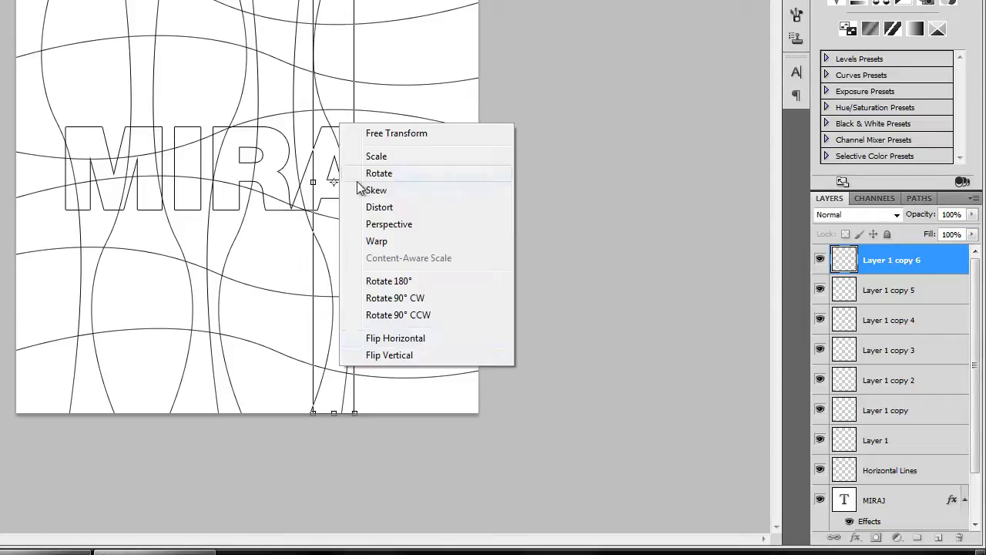
pyautogui.click(408, 352)
pyautogui.rightClick(337, 248)
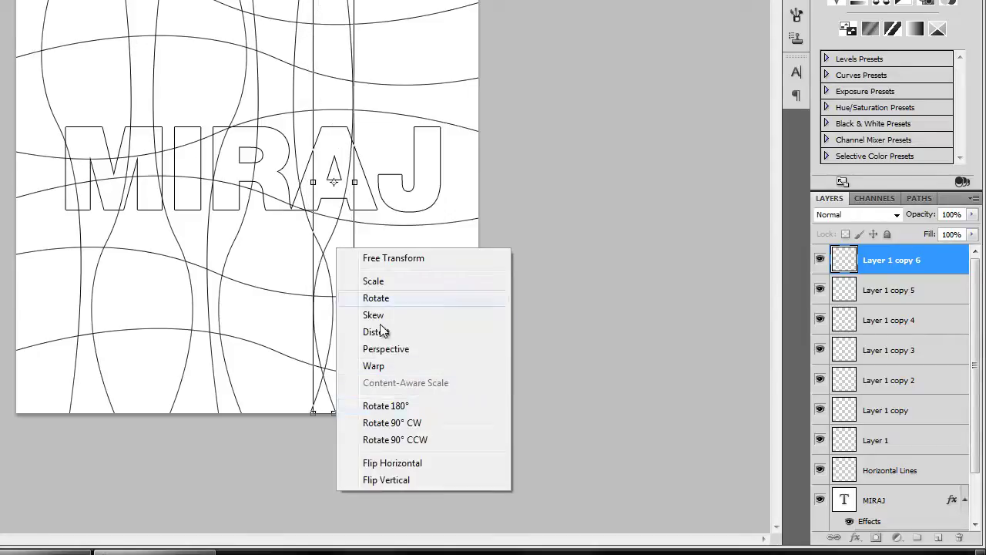
pyautogui.click(416, 463)
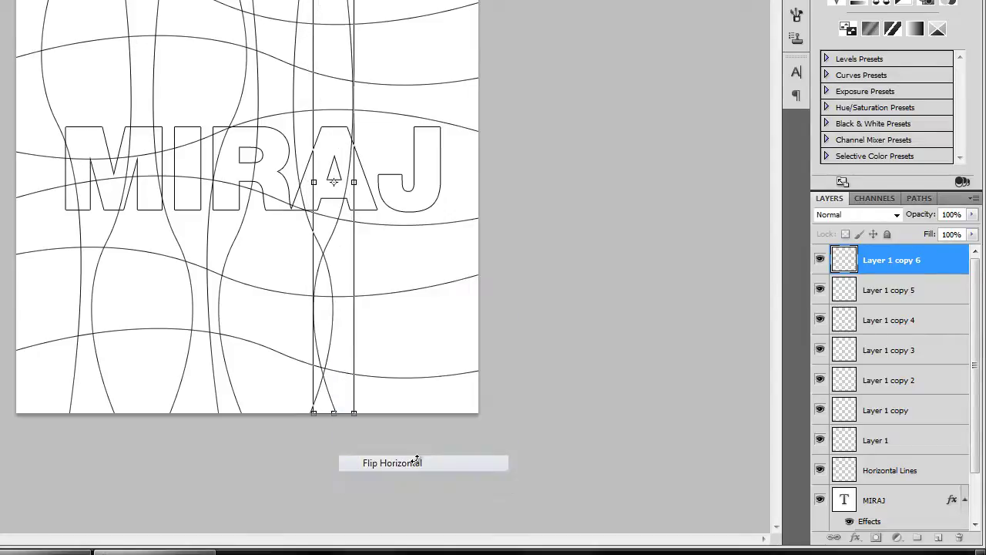
pyautogui.moveTo(329, 238)
pyautogui.mouseDown()
pyautogui.moveTo(347, 231)
pyautogui.moveTo(344, 240)
pyautogui.mouseUp()
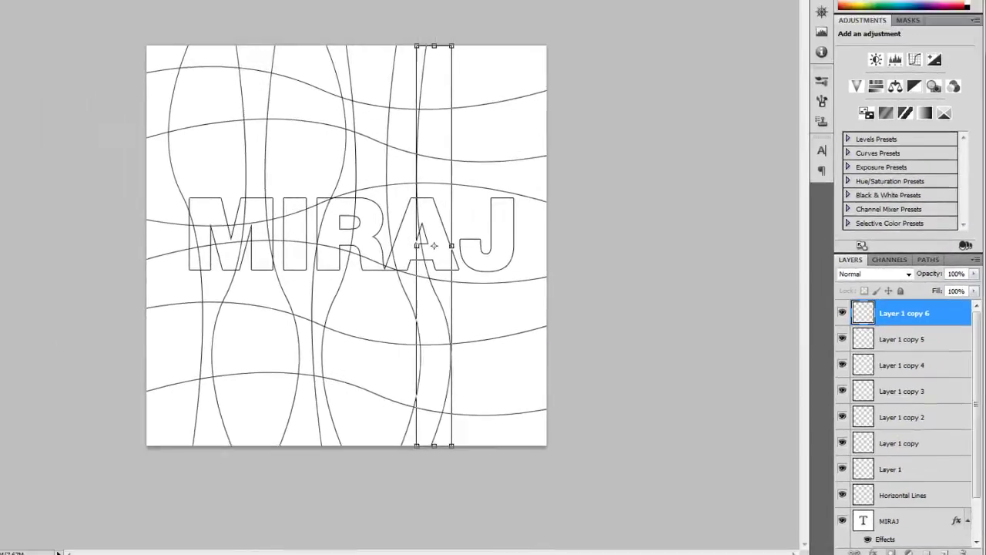
pyautogui.click(16, 45)
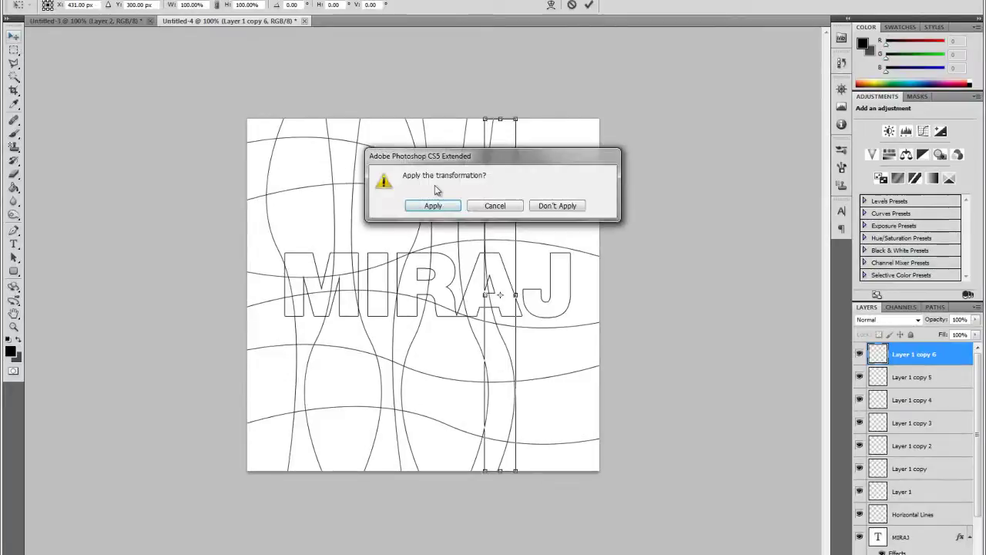
pyautogui.click(430, 203)
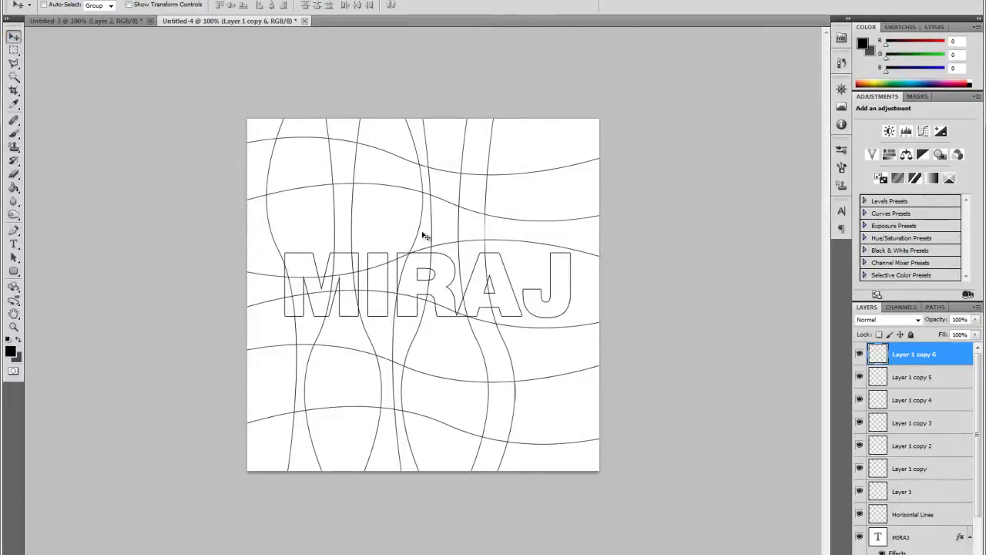
# Create Layer 1 copy 7, mirror it horizontally and place it right of copy 6.
pyautogui.rightClick(954, 355)
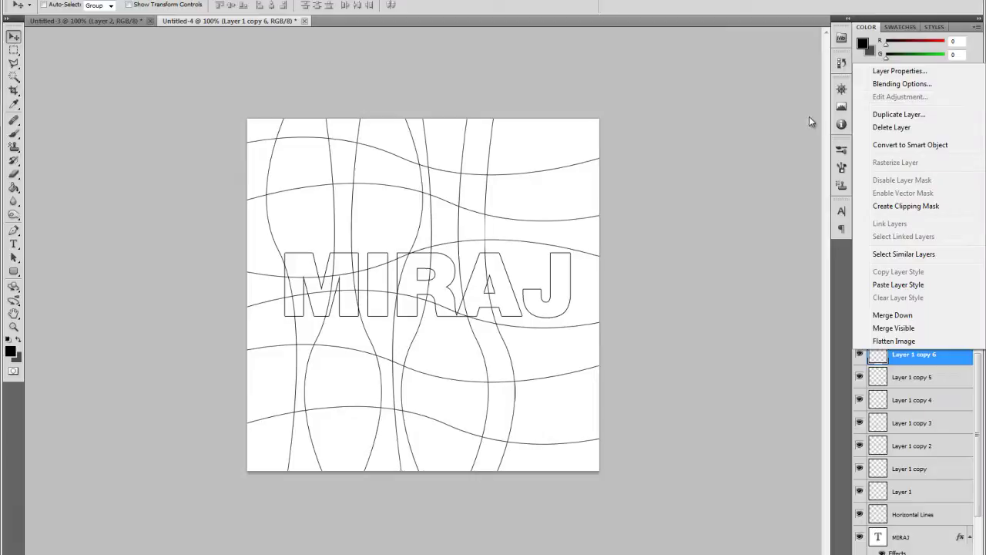
pyautogui.click(899, 114)
pyautogui.click(606, 161)
pyautogui.moveTo(541, 261); pyautogui.dragTo(554, 262)
pyautogui.hotkey('ctrl', 't')
pyautogui.rightClick(533, 290)
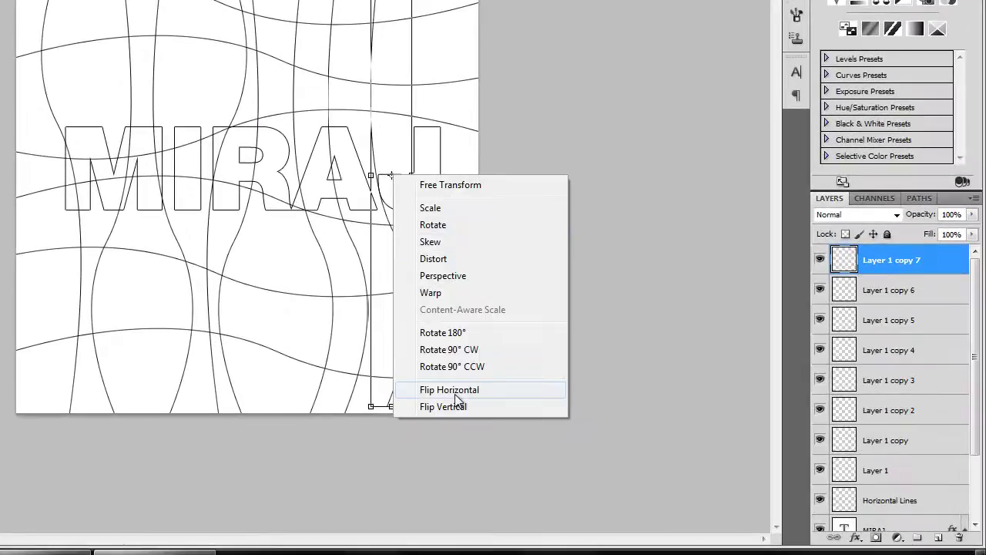
pyautogui.click(457, 405)
pyautogui.moveTo(394, 125)
pyautogui.mouseDown()
pyautogui.moveTo(410, 121)
pyautogui.moveTo(410, 133)
pyautogui.mouseUp()
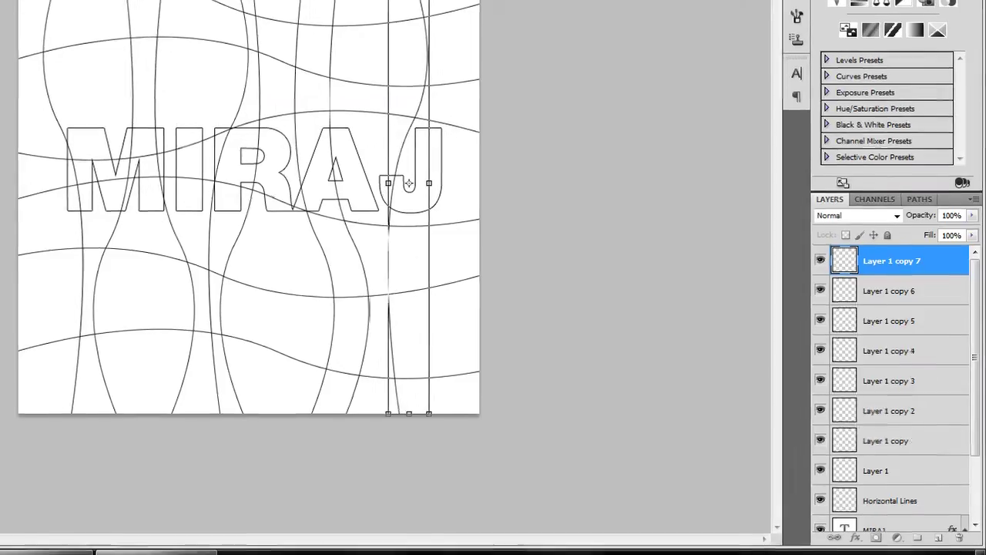
pyautogui.press('v')
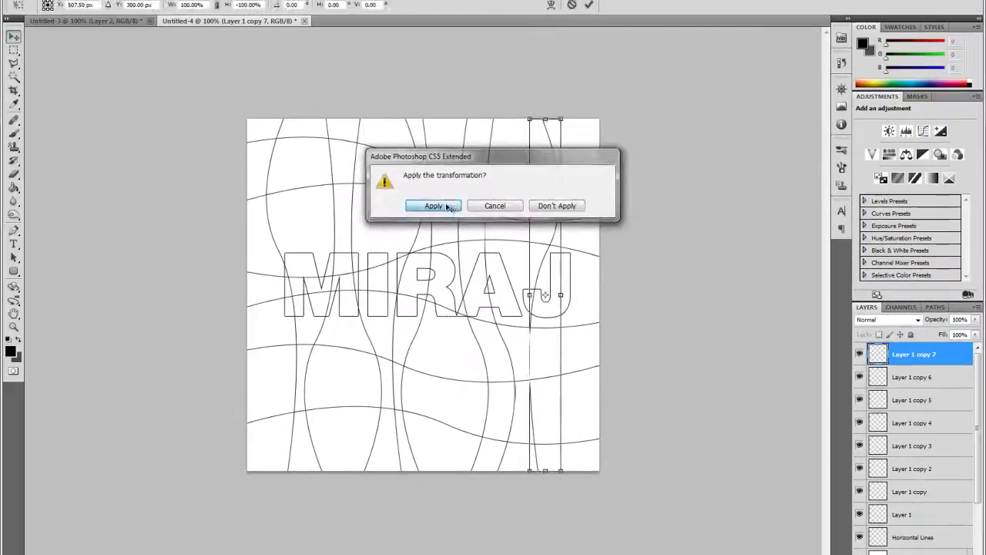
pyautogui.click(449, 207)
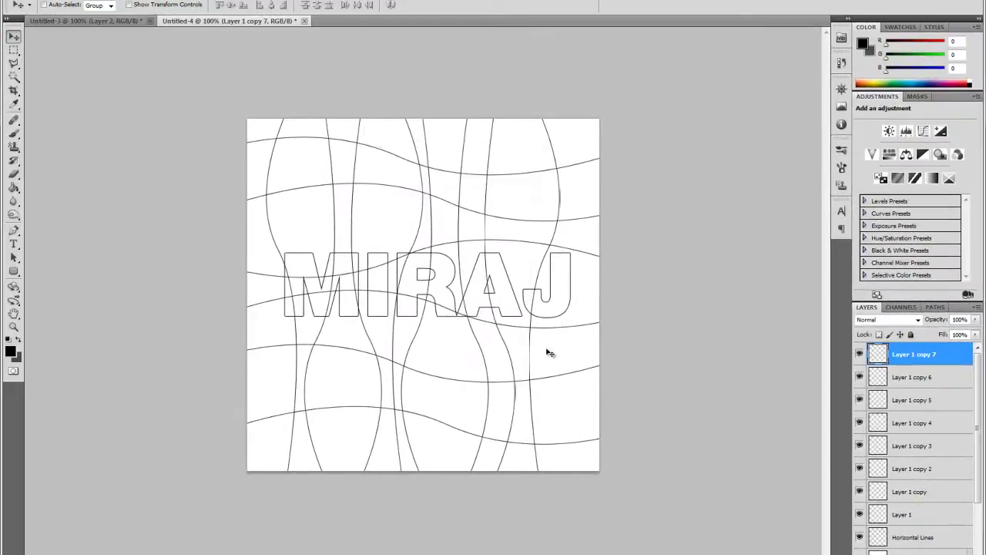
# Duplicate into Layer 1 copy 8, move it past the J and flip it vertically.
pyautogui.rightClick(937, 362)
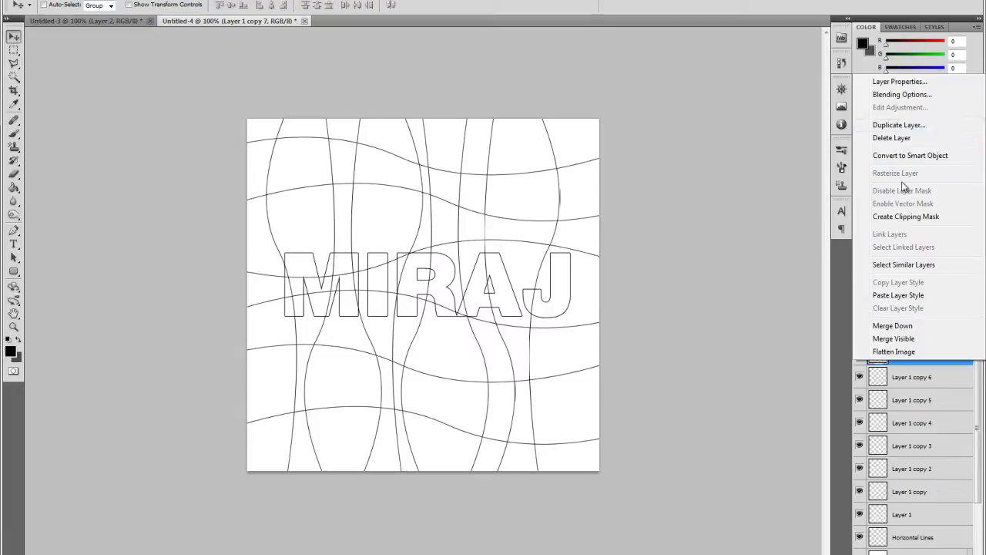
pyautogui.click(923, 126)
pyautogui.click(594, 163)
pyautogui.moveTo(568, 282); pyautogui.dragTo(579, 288)
pyautogui.hotkey('ctrl', 't')
pyautogui.rightClick(565, 309)
pyautogui.click(597, 485)
pyautogui.moveTo(563, 309); pyautogui.dragTo(575, 307)
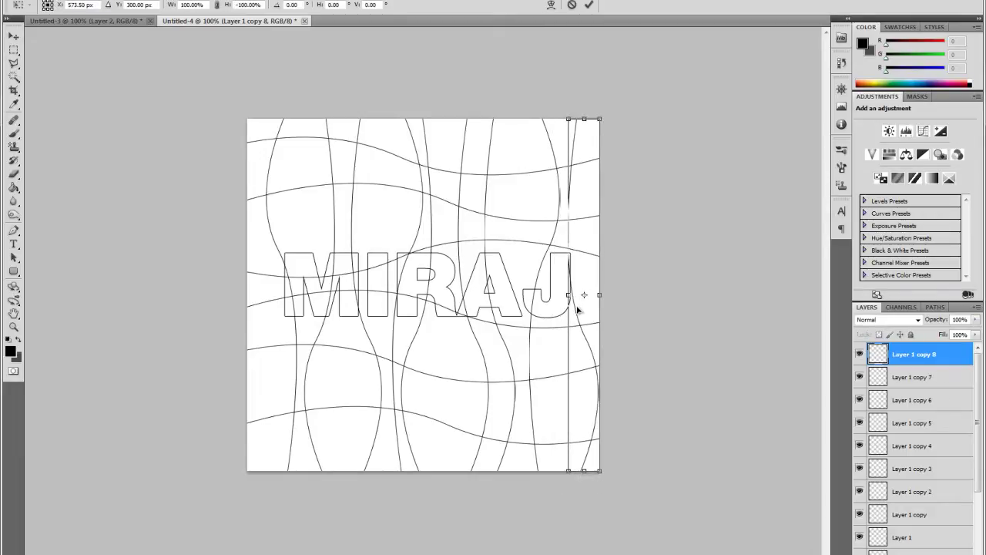
# Mirror copy 8 horizontally as well and nudge it into place at the right edge.
pyautogui.rightClick(584, 348)
pyautogui.click(648, 507)
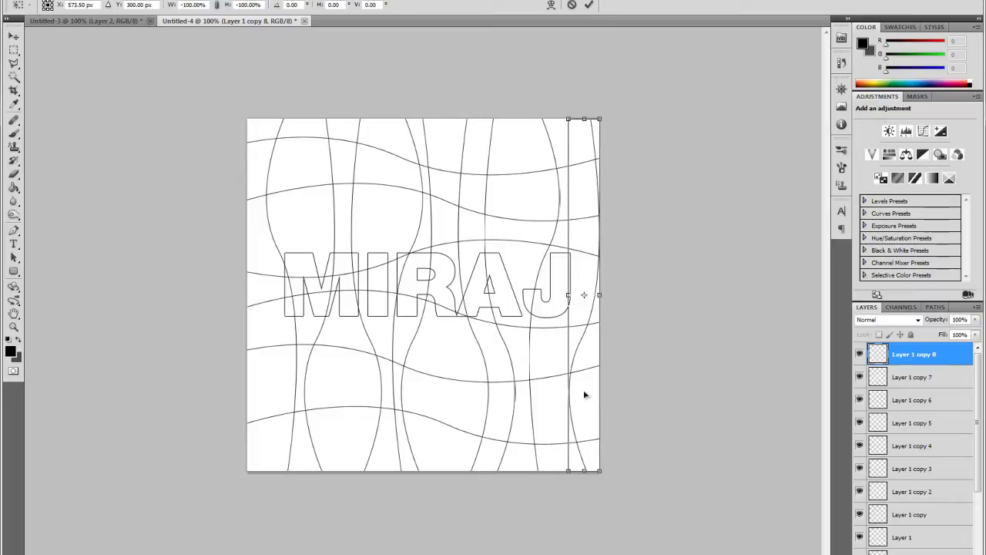
pyautogui.moveTo(581, 341)
pyautogui.mouseDown()
pyautogui.moveTo(560, 343)
pyautogui.moveTo(567, 348)
pyautogui.mouseUp()
pyautogui.press('Up')
pyautogui.press('Up')
pyautogui.press('Up')
pyautogui.press('Up')
pyautogui.press('Up')
pyautogui.press('Up')
pyautogui.press('Up')
pyautogui.press('Up')
pyautogui.press('Up')
pyautogui.press('Up')
pyautogui.click(13, 36)
pyautogui.click(432, 207)
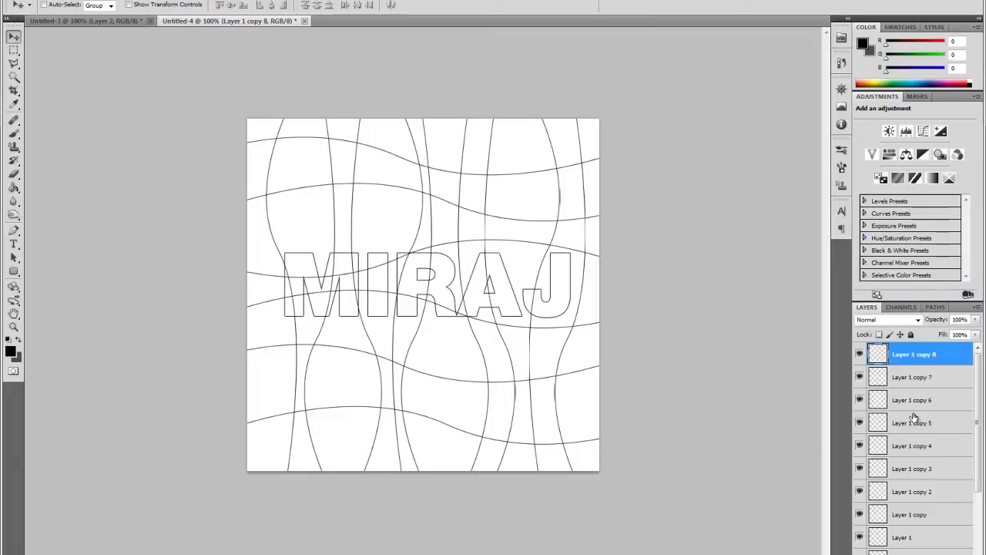
# Merge Layer 1 through Layer 1 copy 8 into 'Verticle Lines' and add a new empty layer above.
pyautogui.click(917, 538)
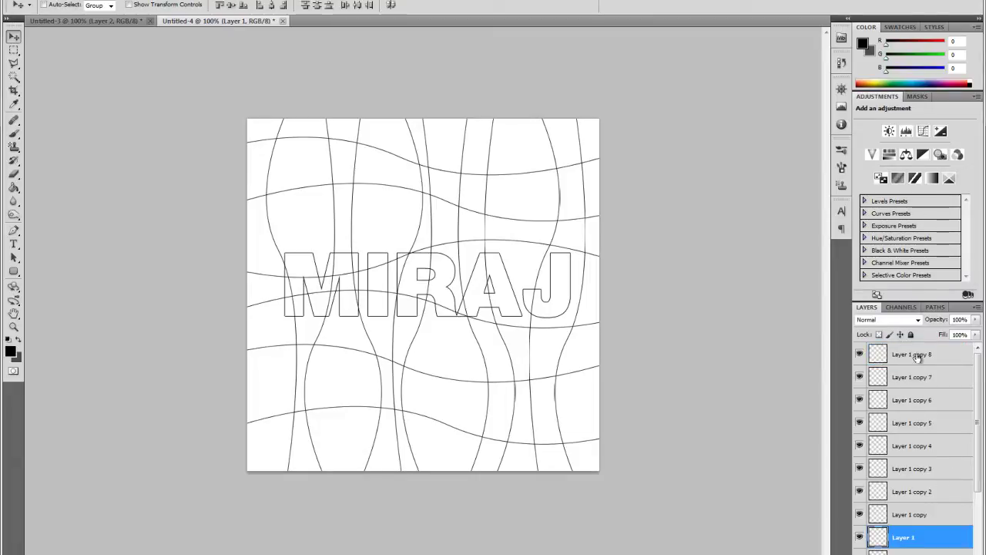
pyautogui.keyDown('shift'); pyautogui.click(917, 356); pyautogui.keyUp('shift')
pyautogui.rightClick(917, 356)
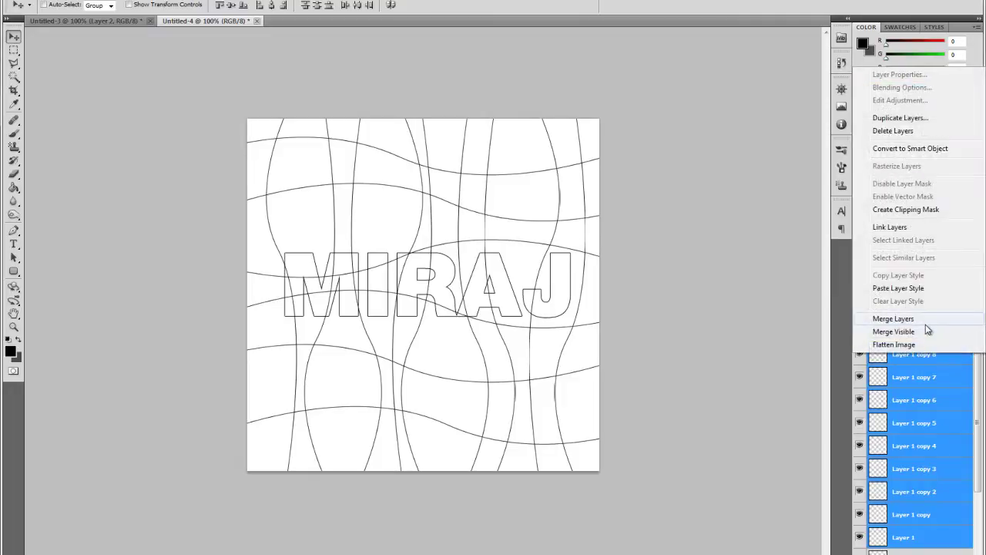
pyautogui.click(921, 312)
pyautogui.doubleClick(925, 356)
pyautogui.write('V')
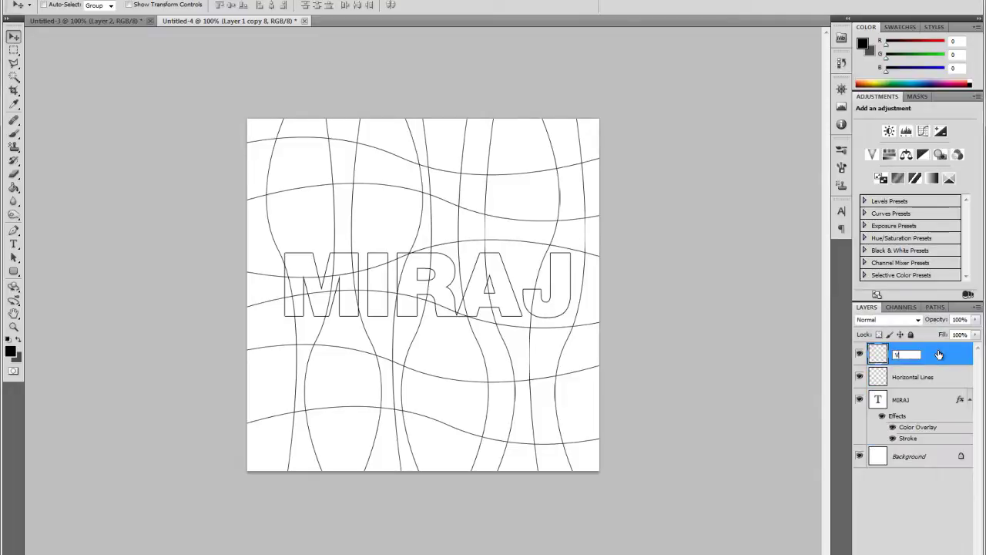
pyautogui.write('erticle Lines')
pyautogui.press('Return')
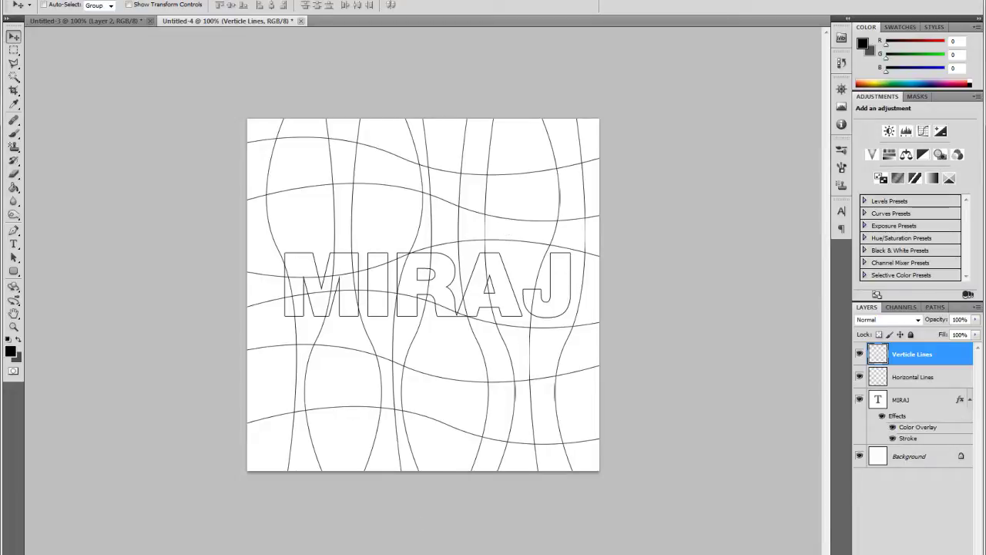
pyautogui.hotkey('ctrl', 'shift', 'alt', 'n')
# Stamp the visible wavy grid onto Layer 1 with Image > Apply Image.
pyautogui.click(83, 1)
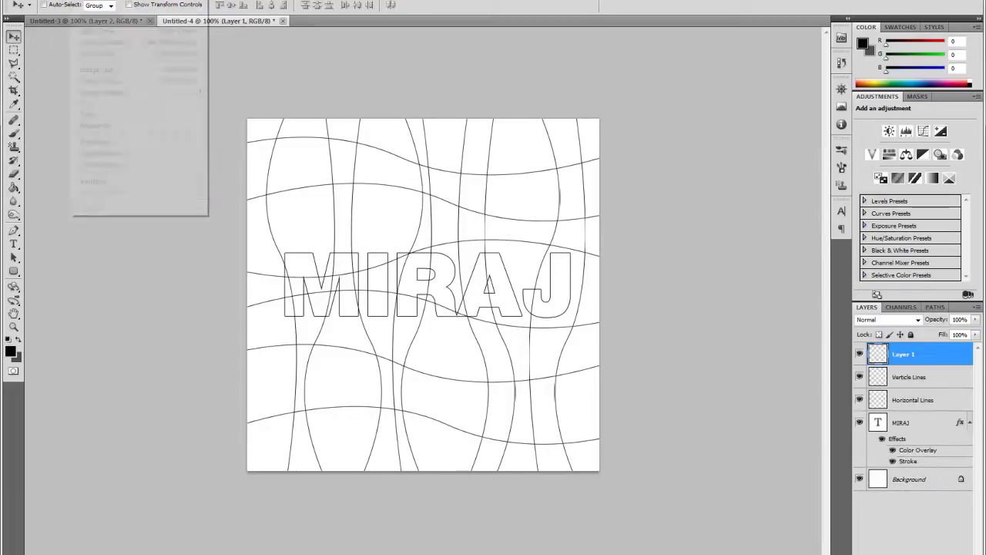
pyautogui.click(117, 155)
pyautogui.click(606, 153)
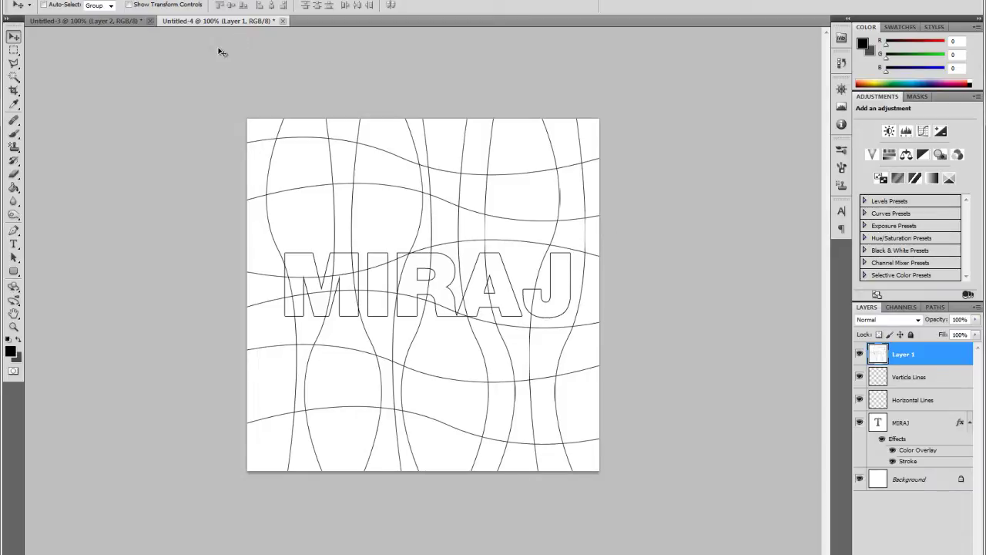
# Paint-bucket alternating cells black across the top two rows of the grid.
pyautogui.click(14, 192)
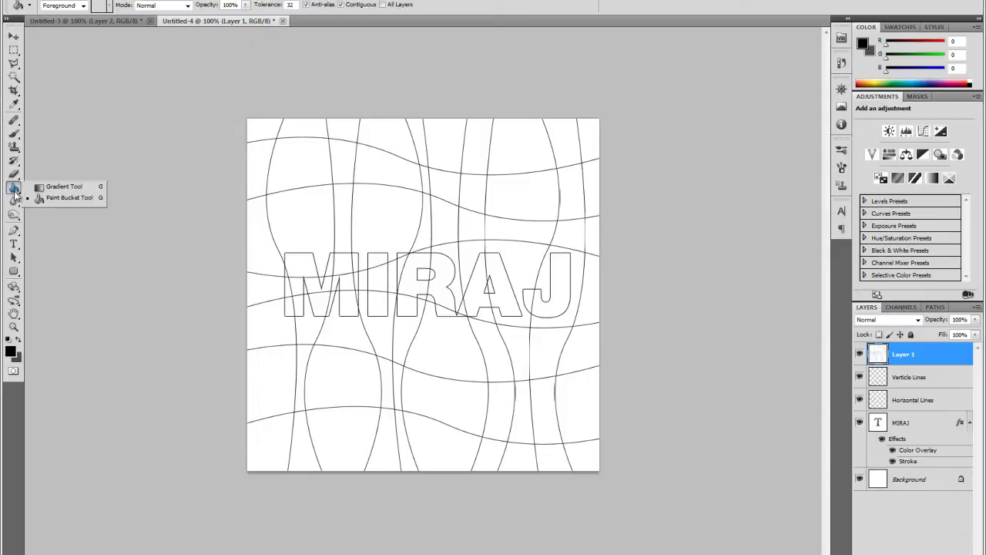
pyautogui.click(47, 198)
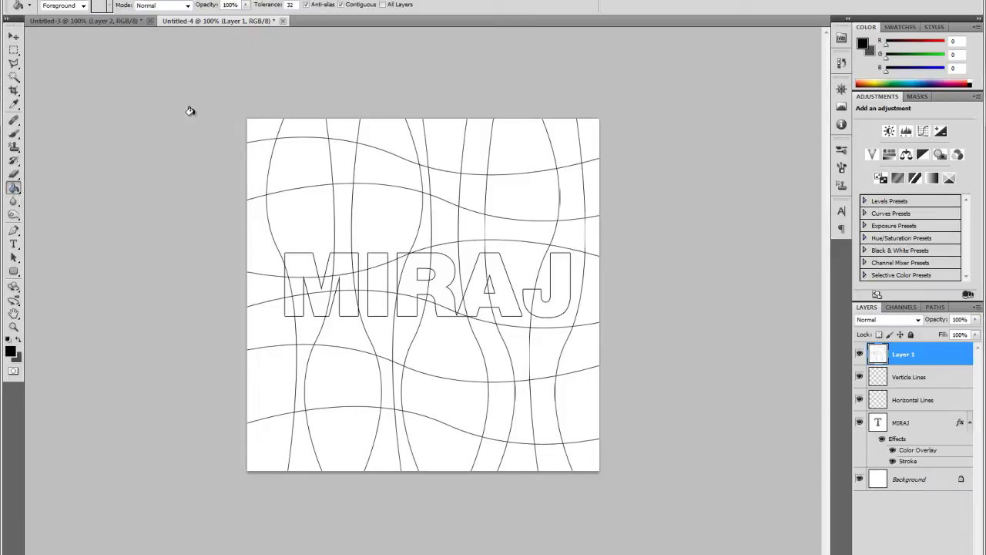
pyautogui.click(260, 130)
pyautogui.click(336, 127)
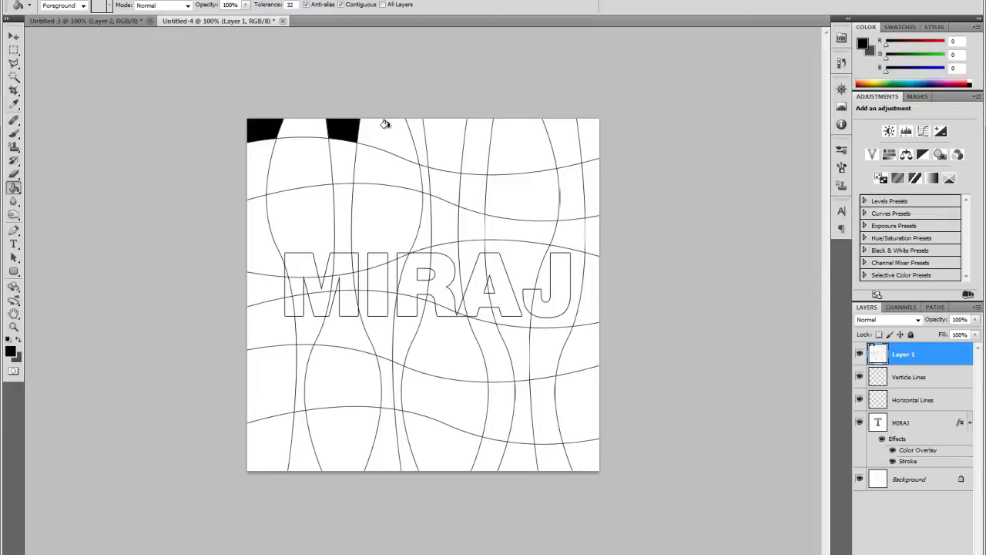
pyautogui.click(411, 121)
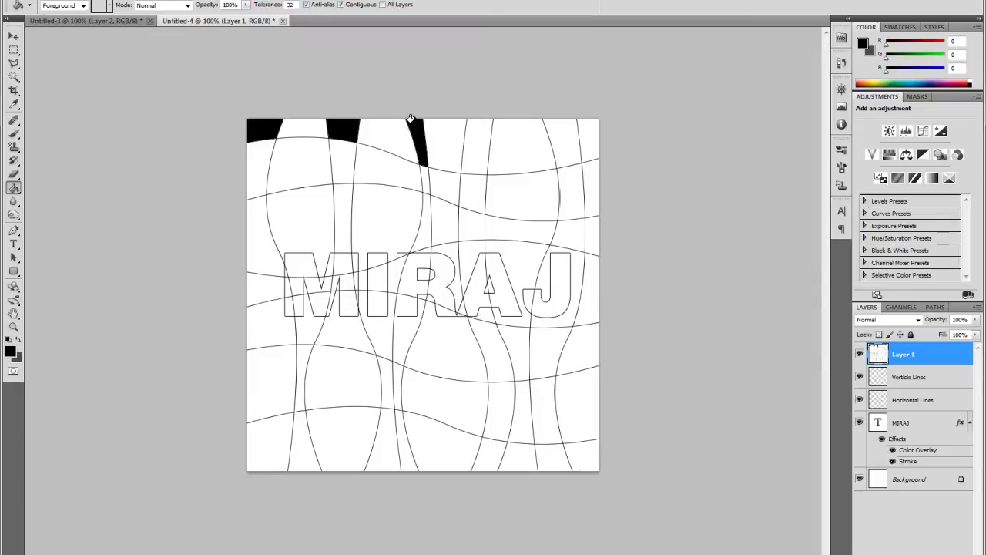
pyautogui.click(478, 129)
pyautogui.click(565, 142)
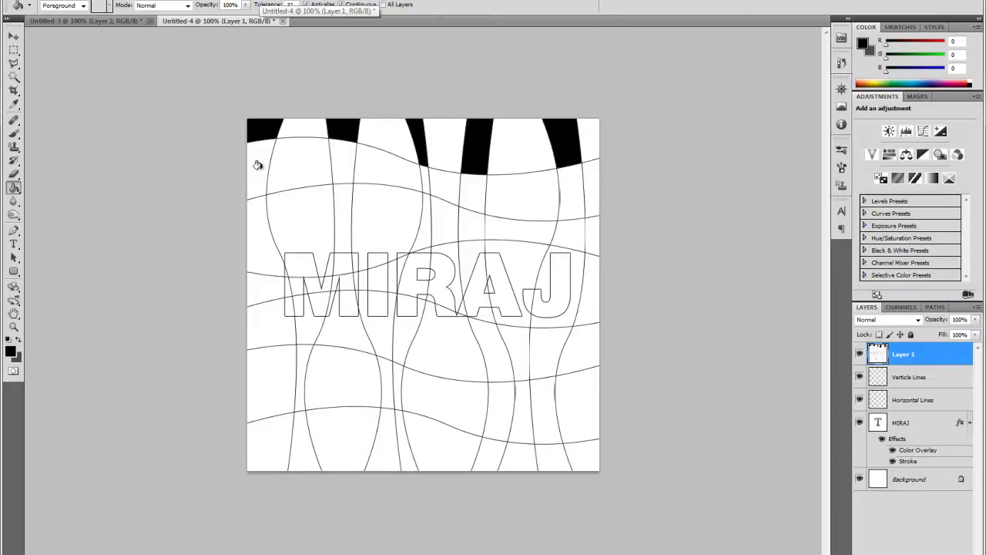
pyautogui.click(301, 151)
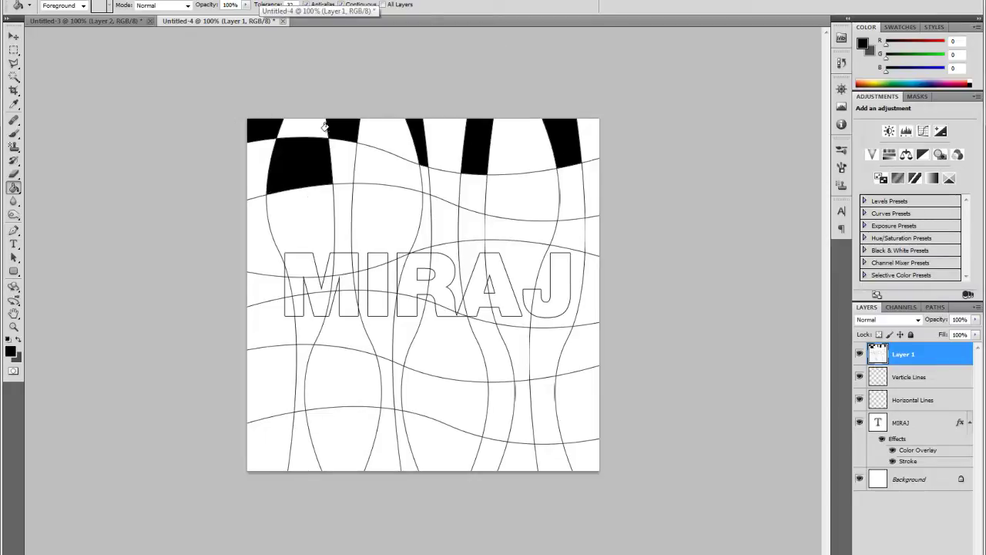
pyautogui.click(385, 174)
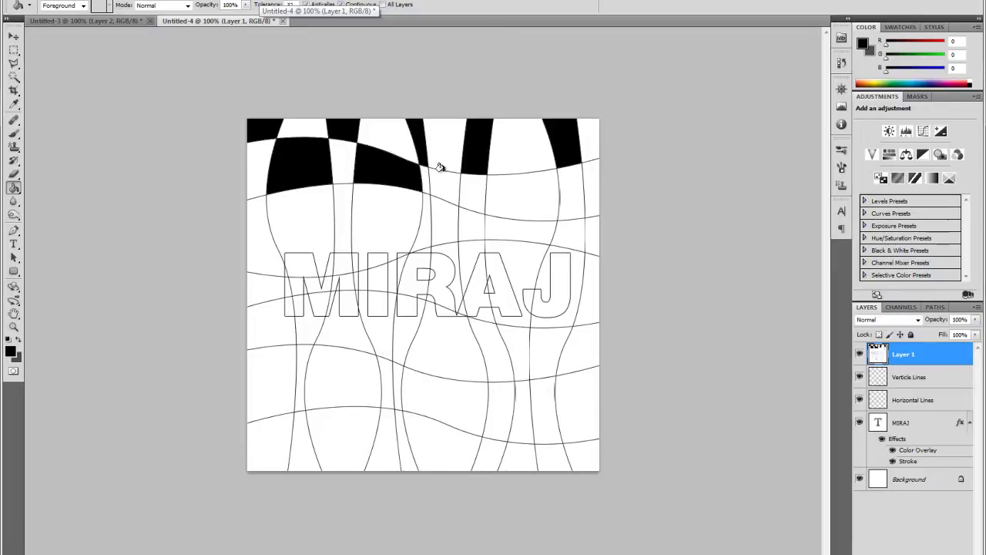
pyautogui.click(447, 186)
pyautogui.click(539, 179)
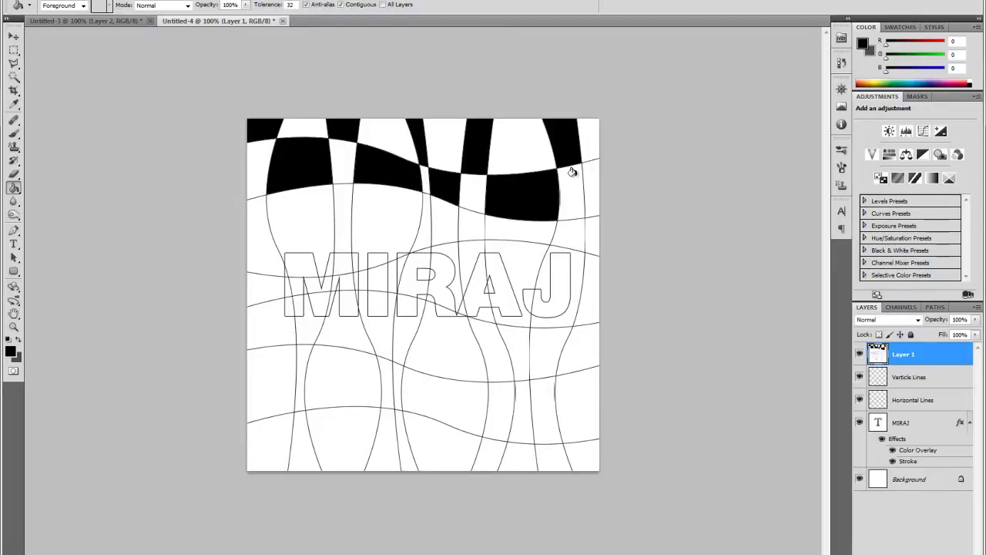
pyautogui.click(593, 170)
# Fill alternating cells in the row just above the MIRAJ text black.
pyautogui.click(258, 228)
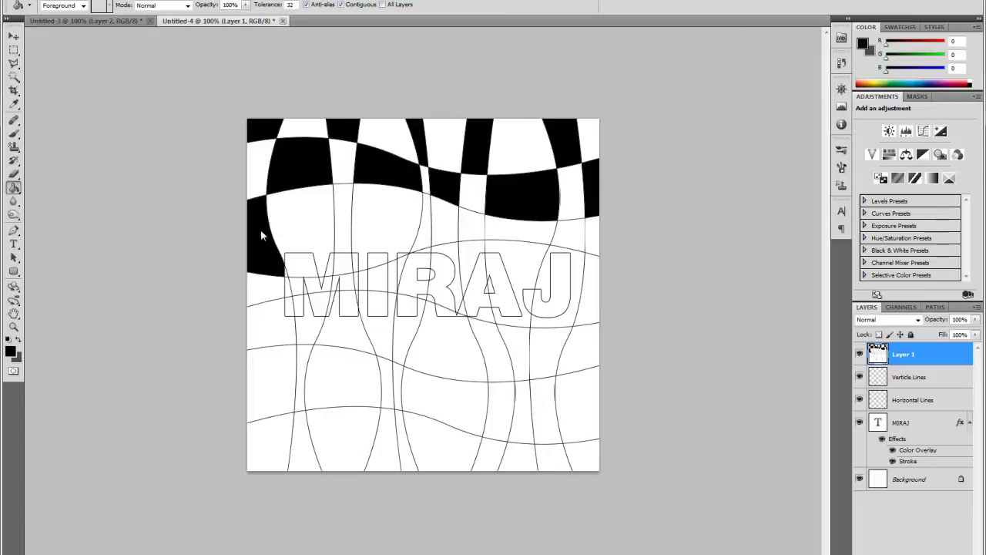
pyautogui.click(345, 197)
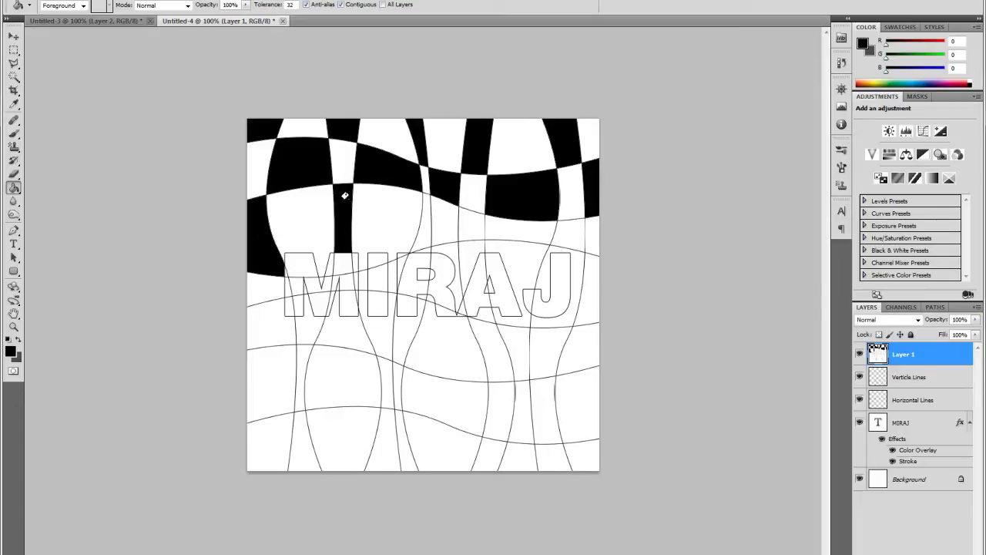
pyautogui.click(431, 215)
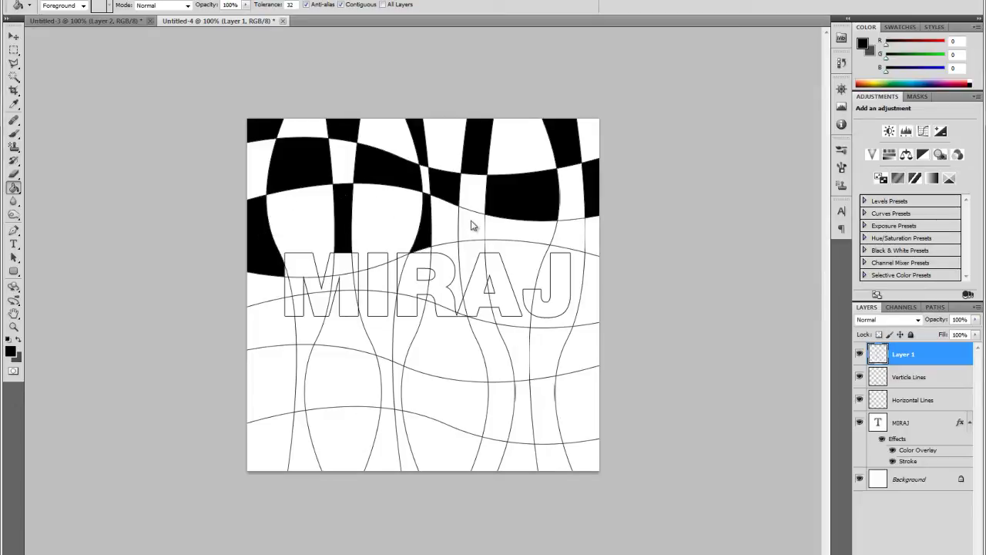
pyautogui.click(471, 224)
pyautogui.click(570, 231)
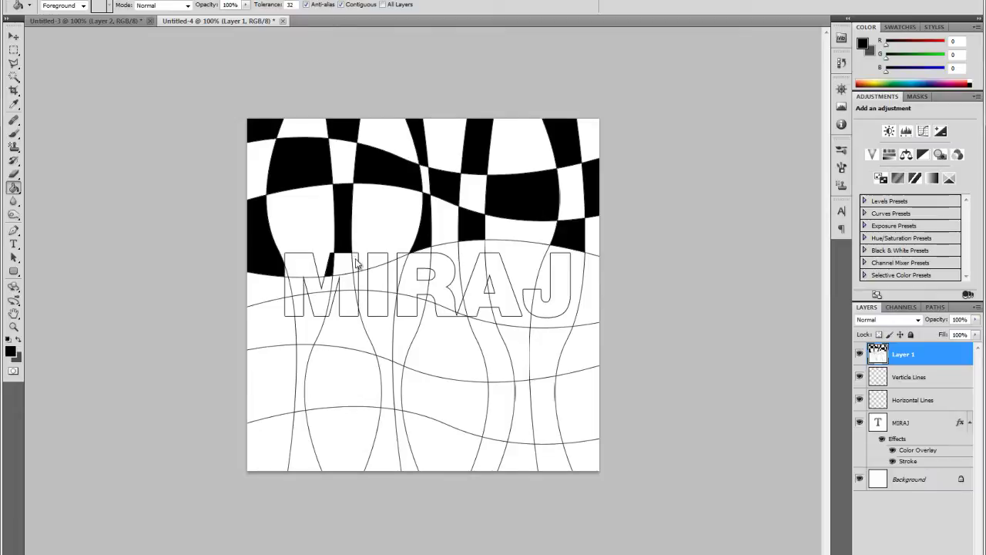
# Fill alternating pieces inside the M, plus the cells below and left of it, black.
pyautogui.click(345, 281)
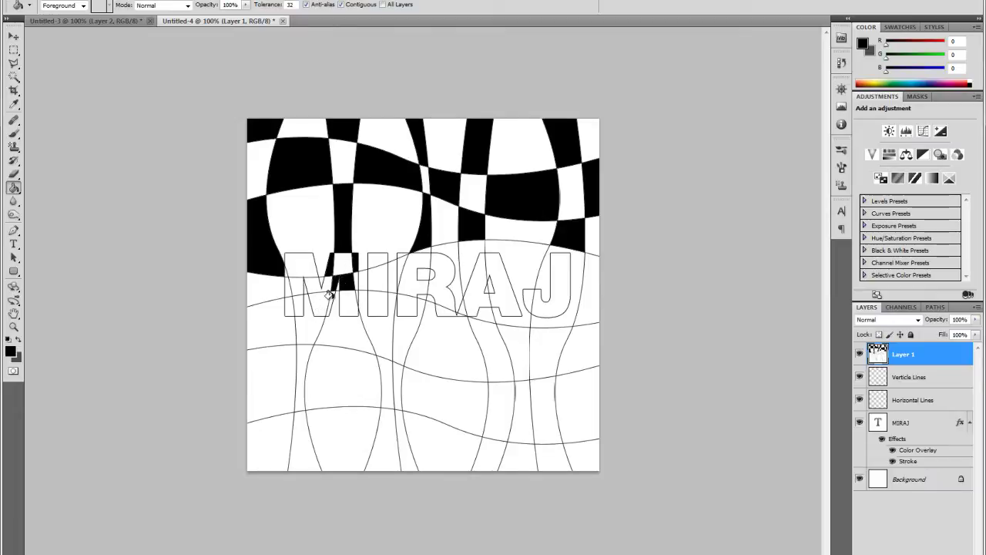
pyautogui.click(319, 302)
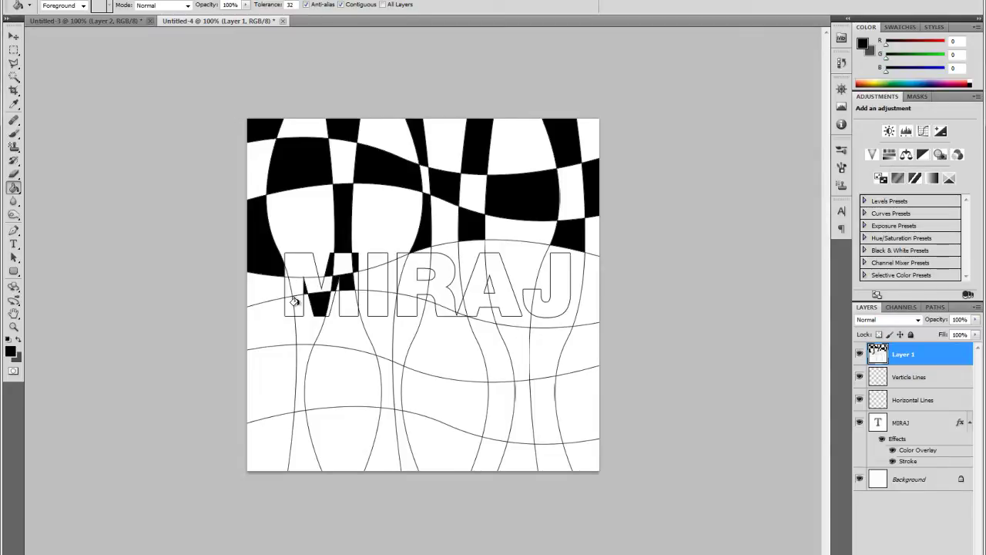
pyautogui.click(299, 257)
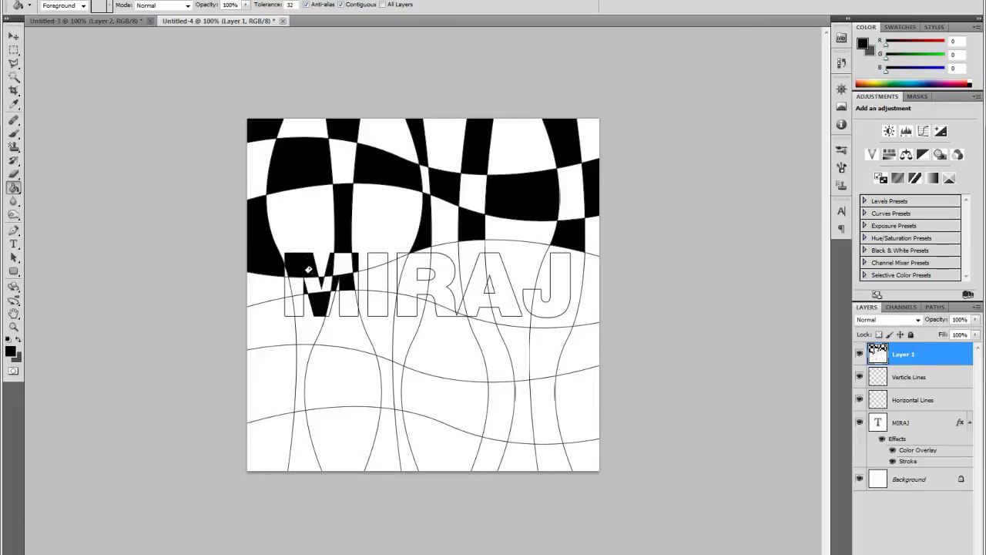
pyautogui.click(331, 322)
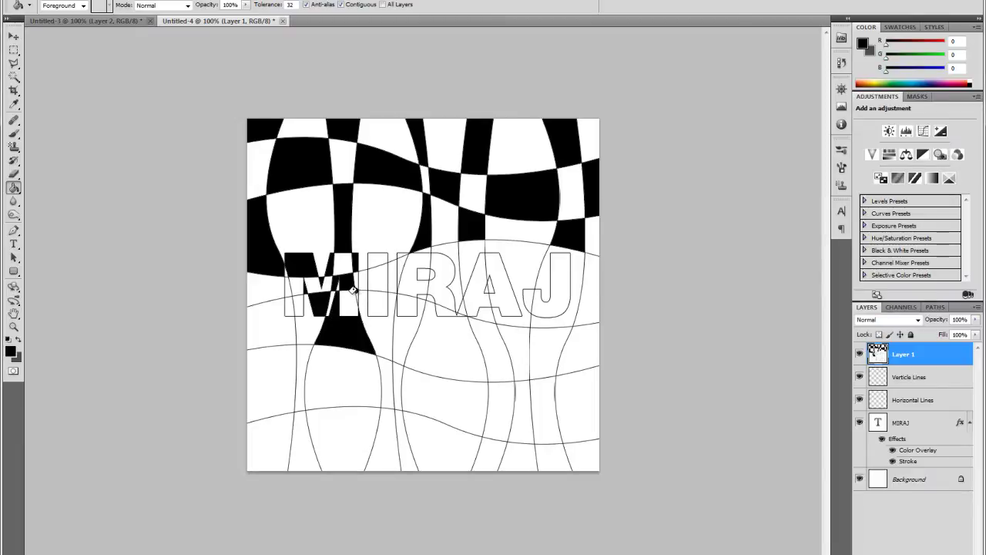
pyautogui.click(362, 278)
pyautogui.click(300, 302)
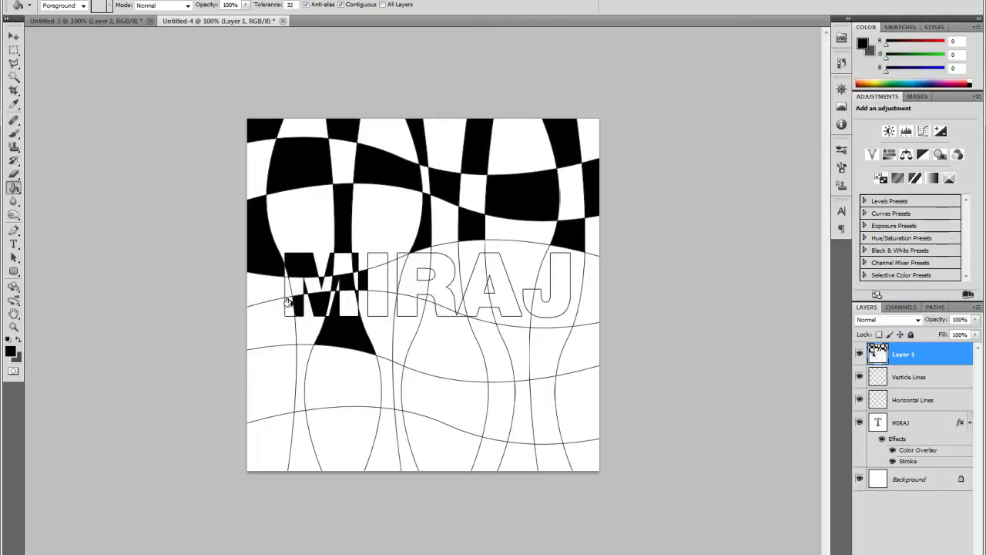
pyautogui.click(288, 287)
pyautogui.click(273, 313)
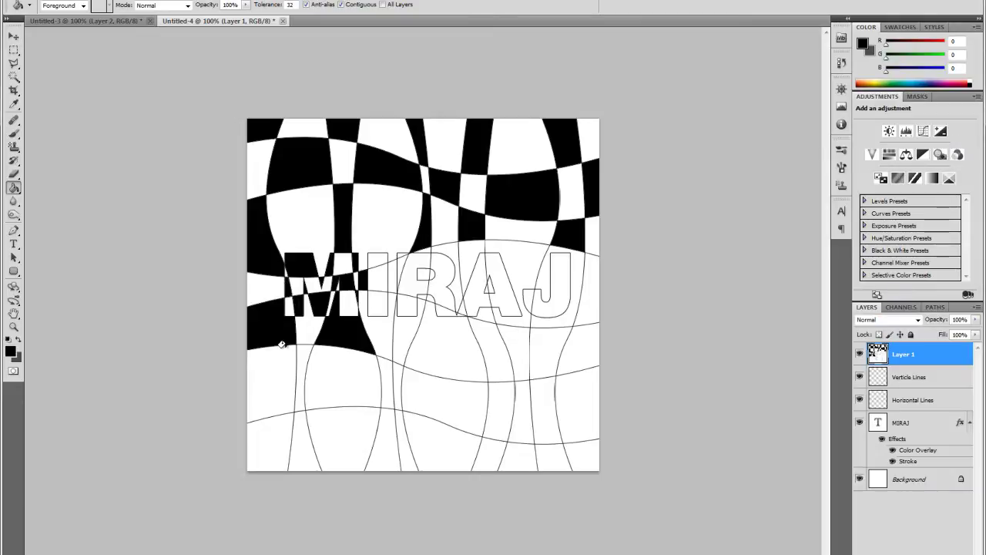
# Fill alternating sections of the I, R and A and the cell below R black.
pyautogui.click(374, 258)
pyautogui.click(378, 318)
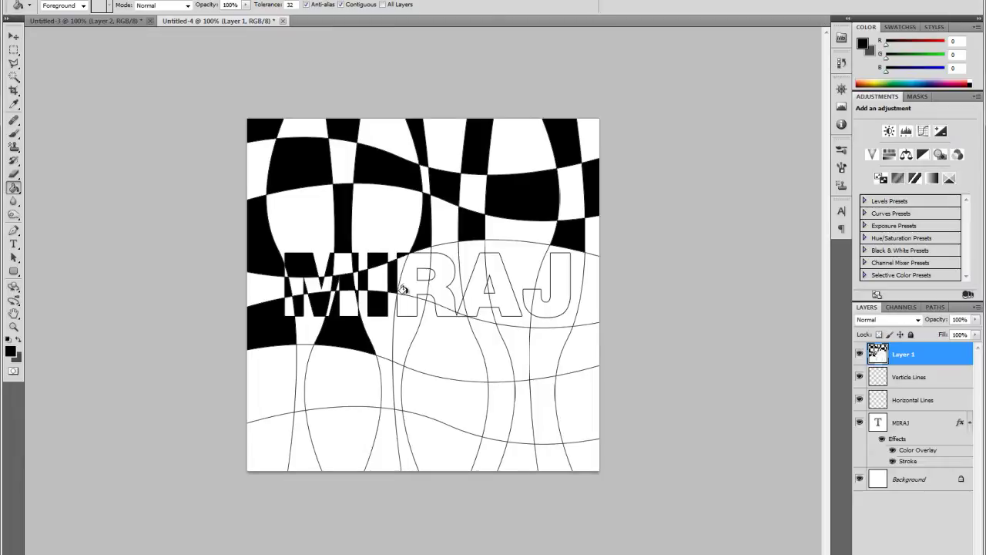
pyautogui.click(408, 279)
pyautogui.click(428, 272)
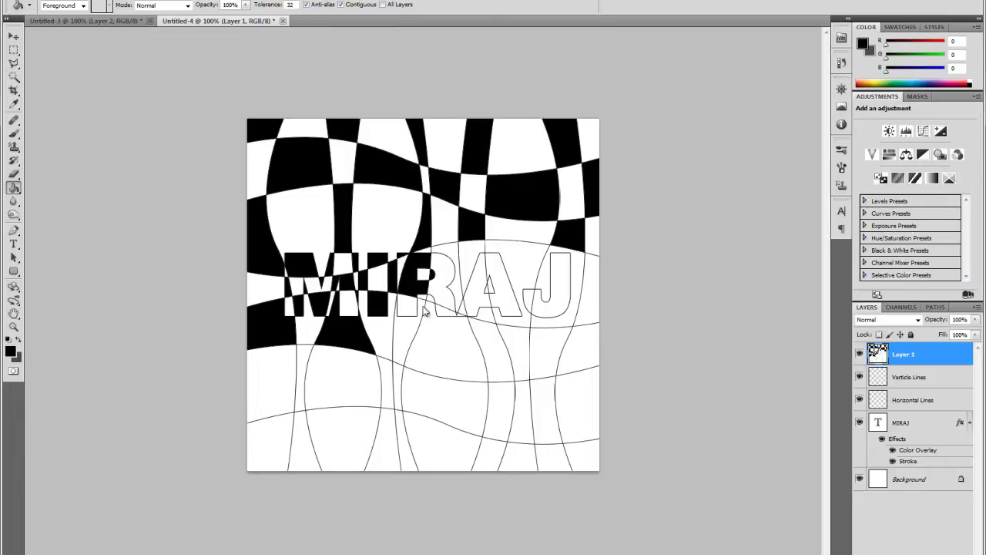
pyautogui.click(419, 311)
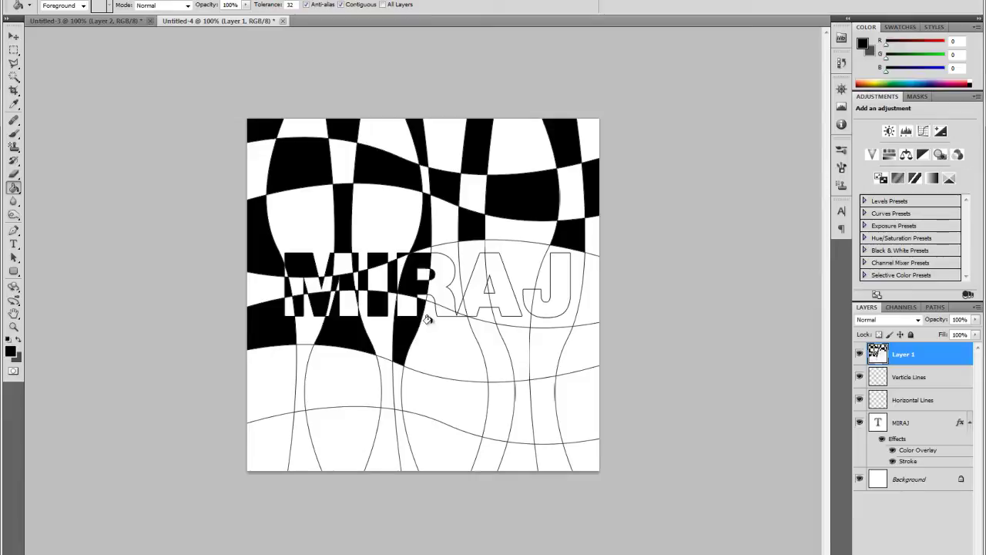
pyautogui.click(428, 301)
pyautogui.click(445, 246)
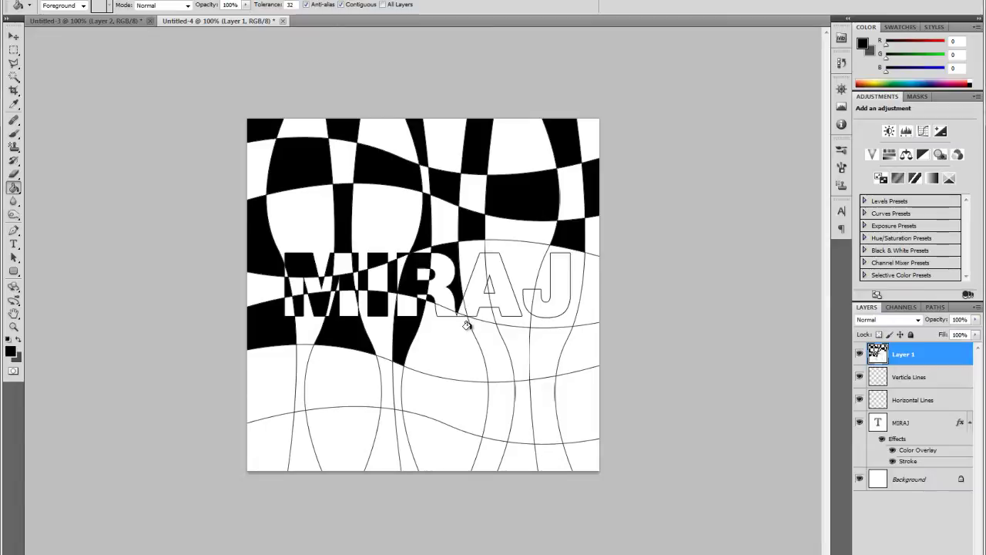
pyautogui.click(469, 299)
pyautogui.click(486, 280)
# Fill the J, the areas beside it, and the cells under J and A black.
pyautogui.click(594, 268)
pyautogui.click(518, 264)
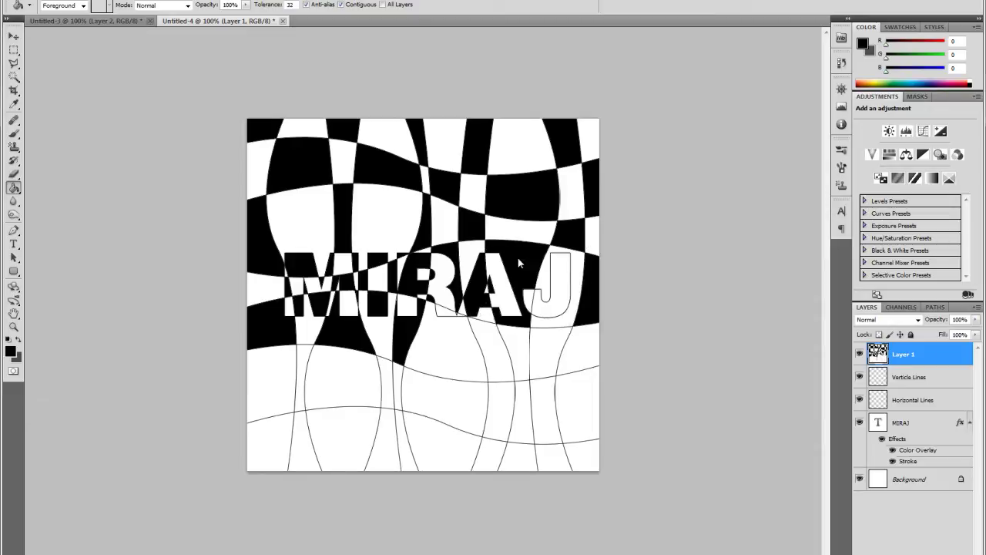
pyautogui.click(542, 313)
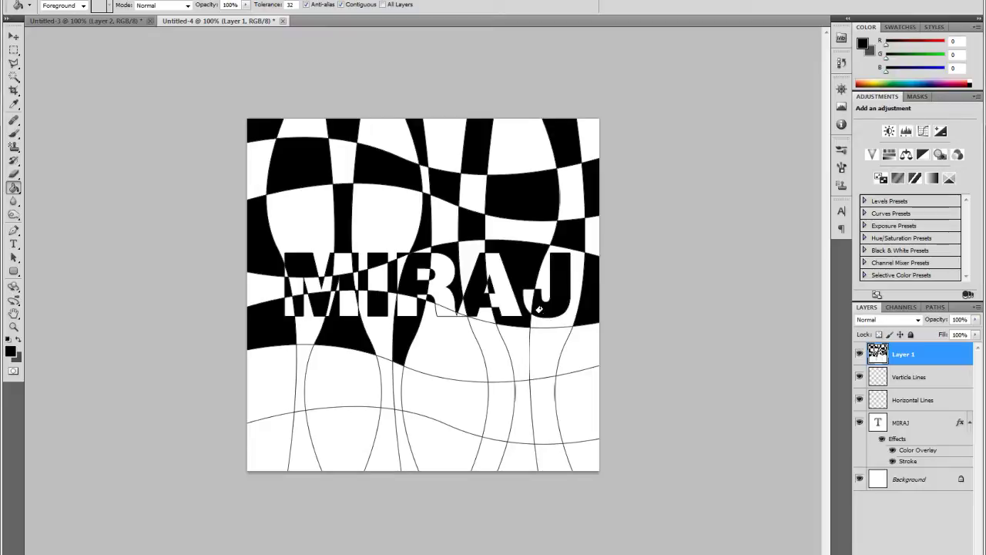
pyautogui.click(553, 345)
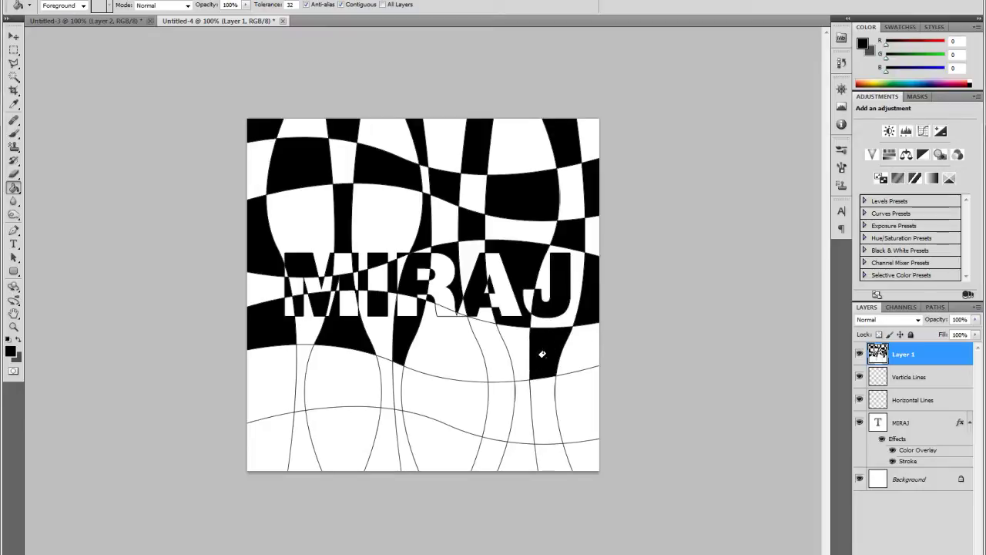
pyautogui.click(493, 339)
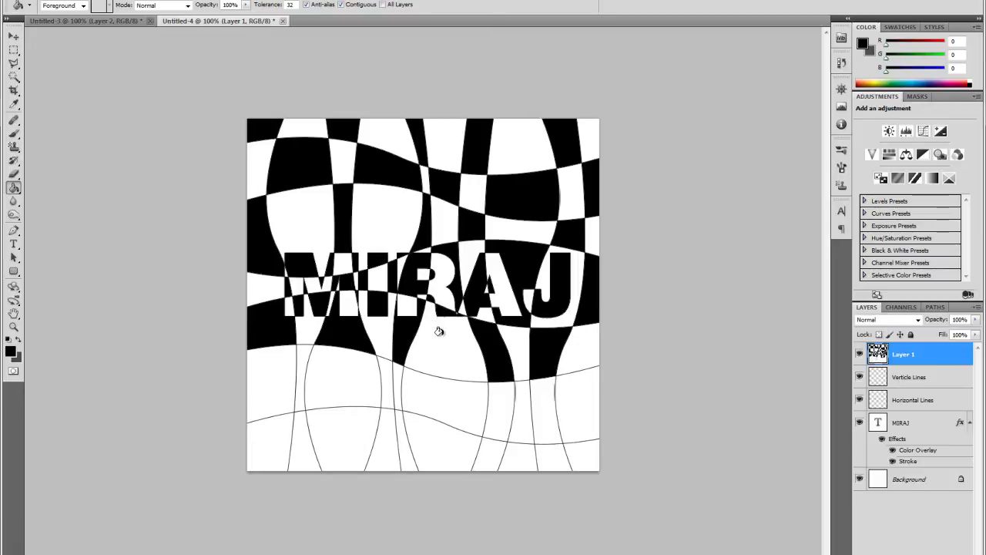
# Fill the alternating lower and bottom-row cells black from left to right.
pyautogui.click(435, 408)
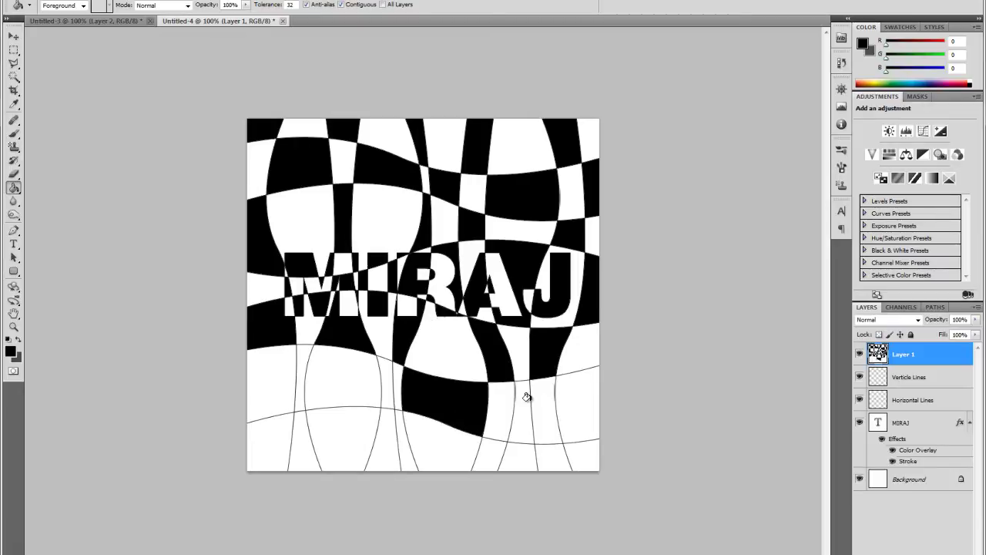
pyautogui.click(520, 398)
pyautogui.click(568, 385)
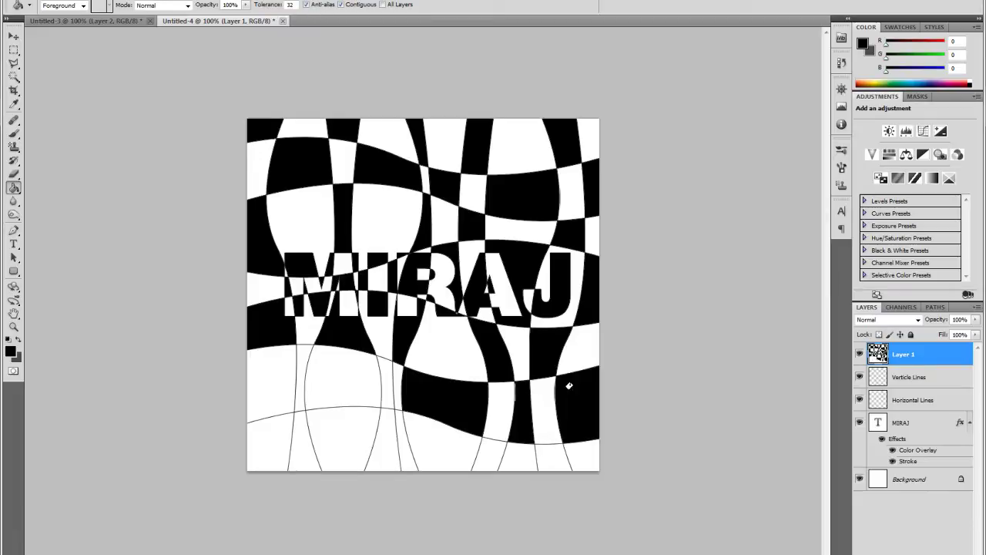
pyautogui.click(389, 382)
pyautogui.click(299, 362)
pyautogui.click(268, 436)
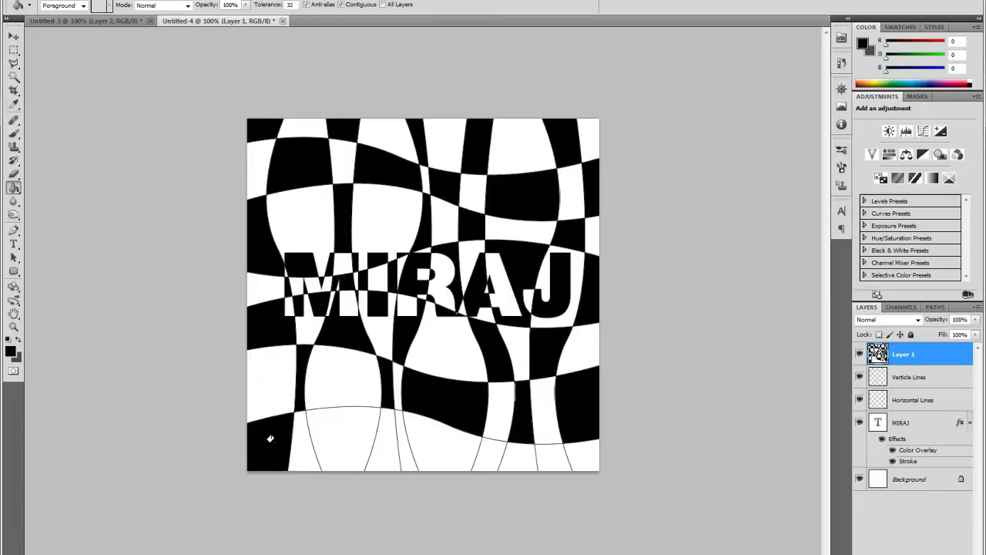
pyautogui.click(348, 436)
pyautogui.click(399, 427)
pyautogui.click(492, 449)
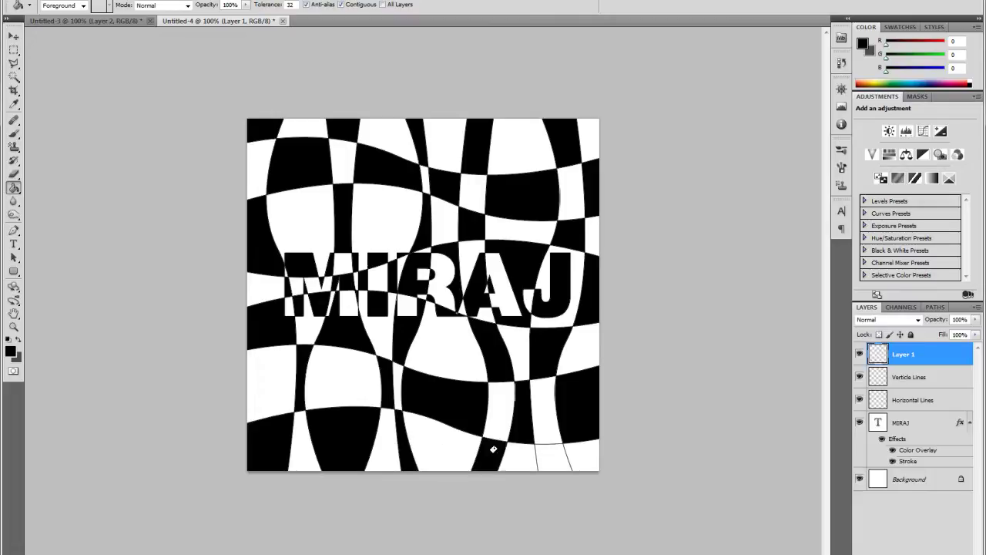
pyautogui.click(553, 459)
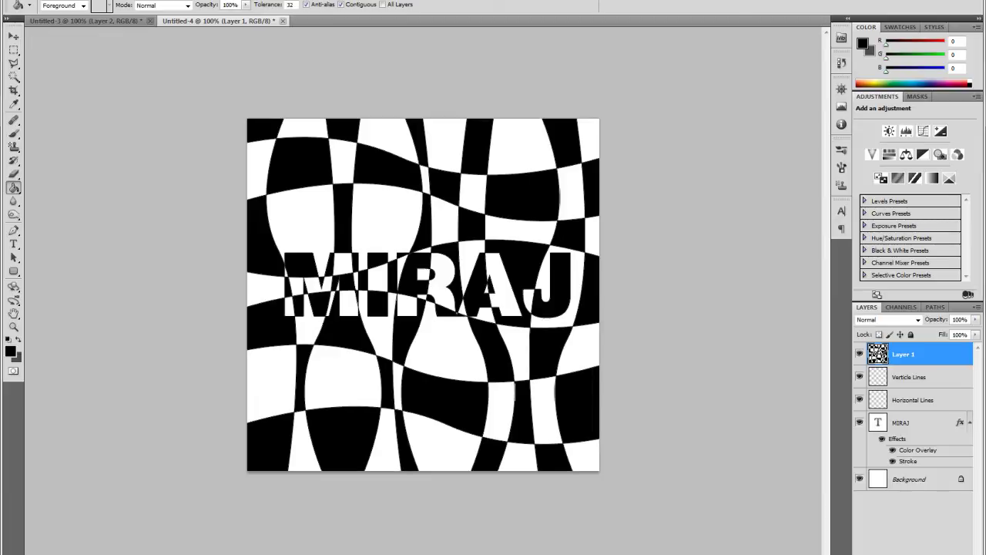
# Add a Gradient Map adjustment layer above the checkerboard.
pyautogui.click(915, 551)
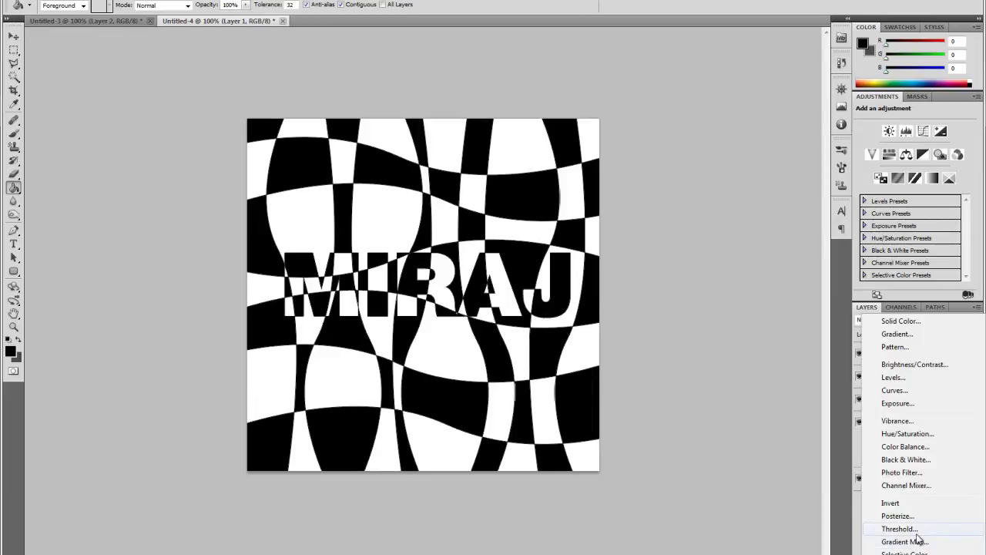
pyautogui.click(915, 544)
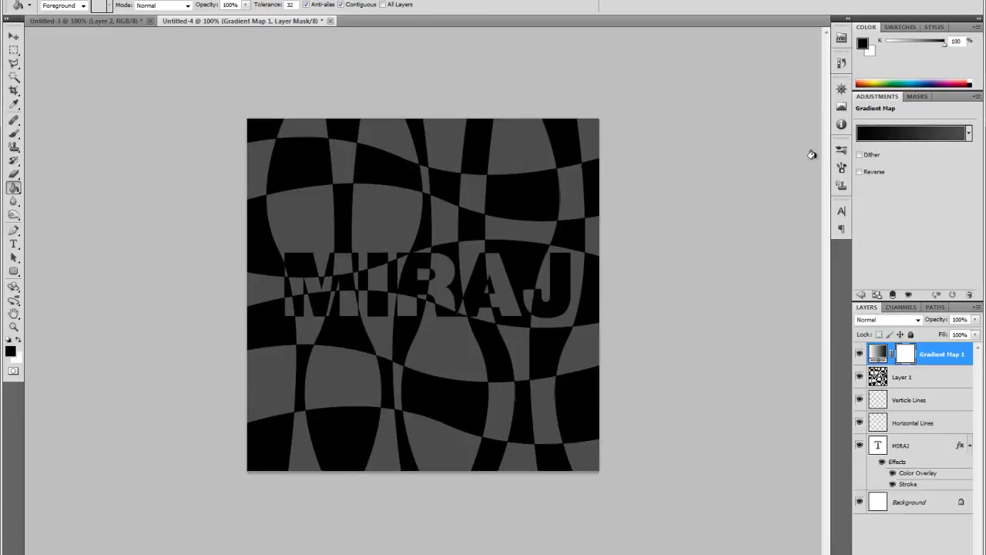
pyautogui.click(899, 136)
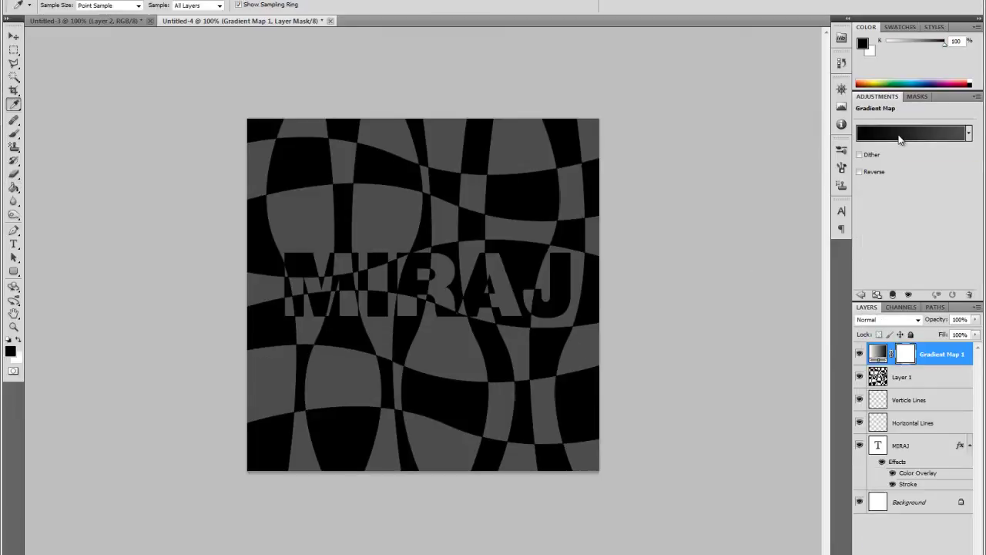
# Set the gradient's right stop to black and change the left stop from red to yellow.
pyautogui.doubleClick(620, 288)
pyautogui.write('255')
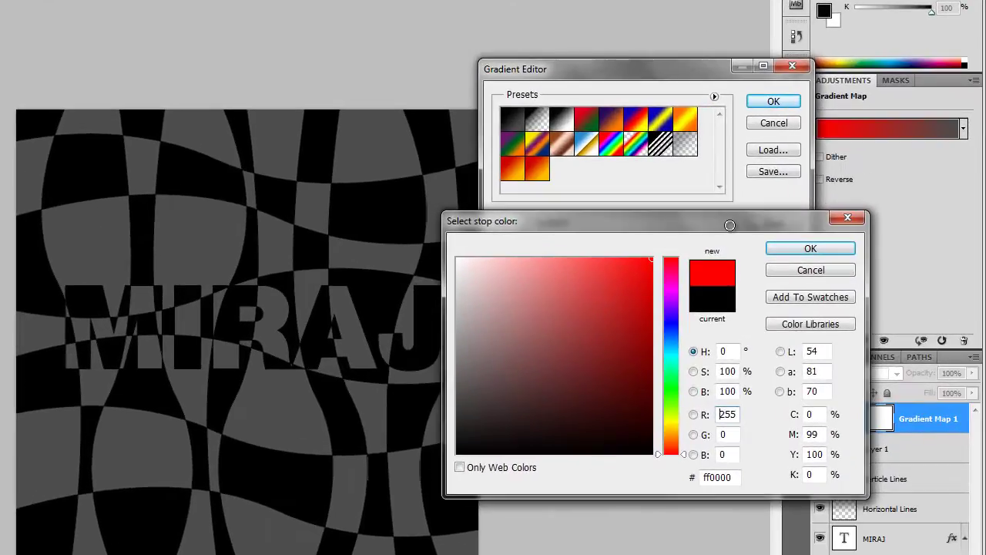
pyautogui.click(809, 248)
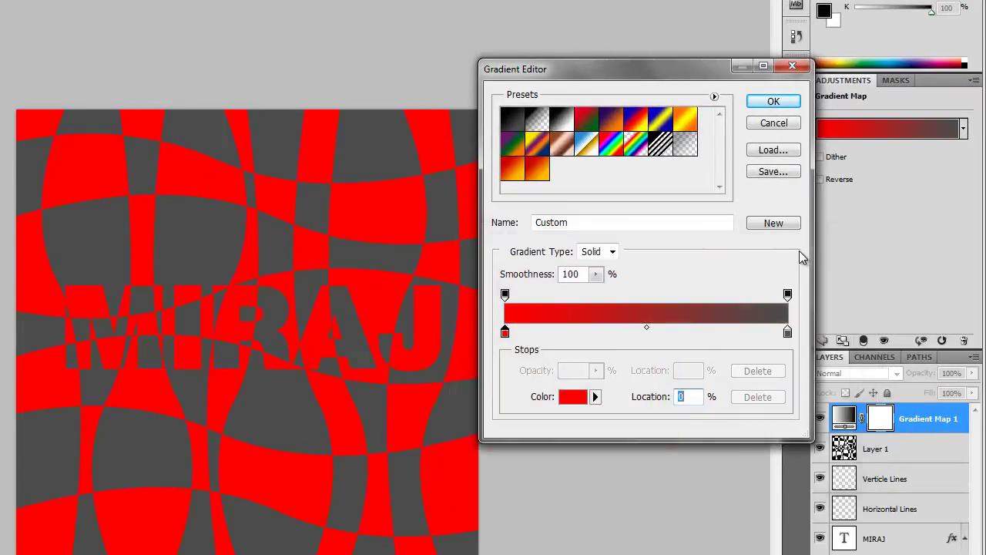
pyautogui.doubleClick(788, 332)
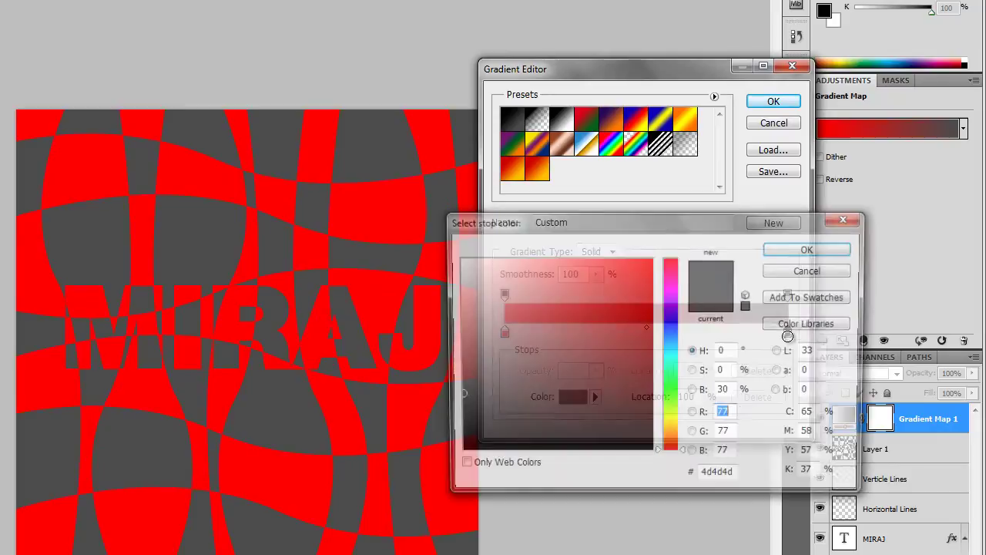
pyautogui.click(810, 247)
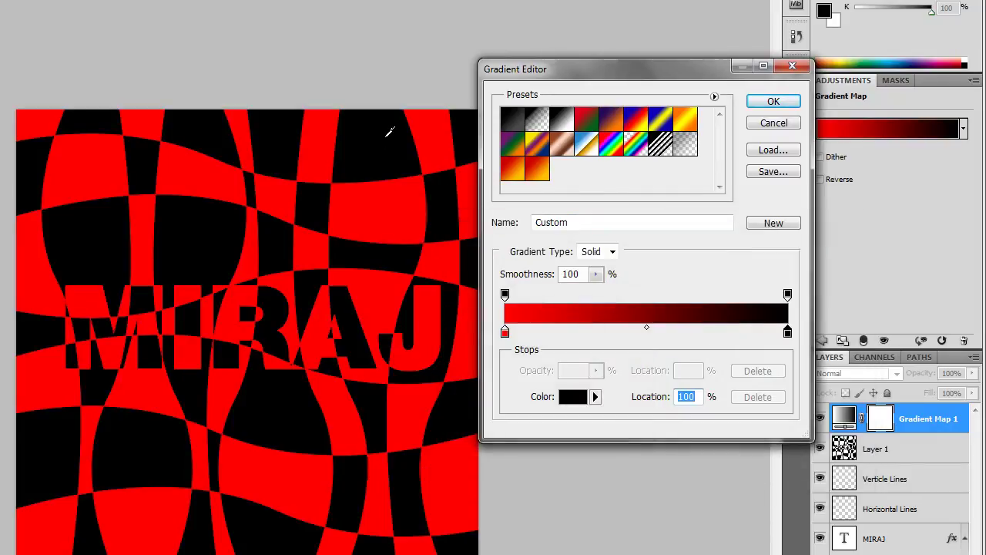
pyautogui.doubleClick(505, 332)
pyautogui.moveTo(680, 447); pyautogui.dragTo(673, 429)
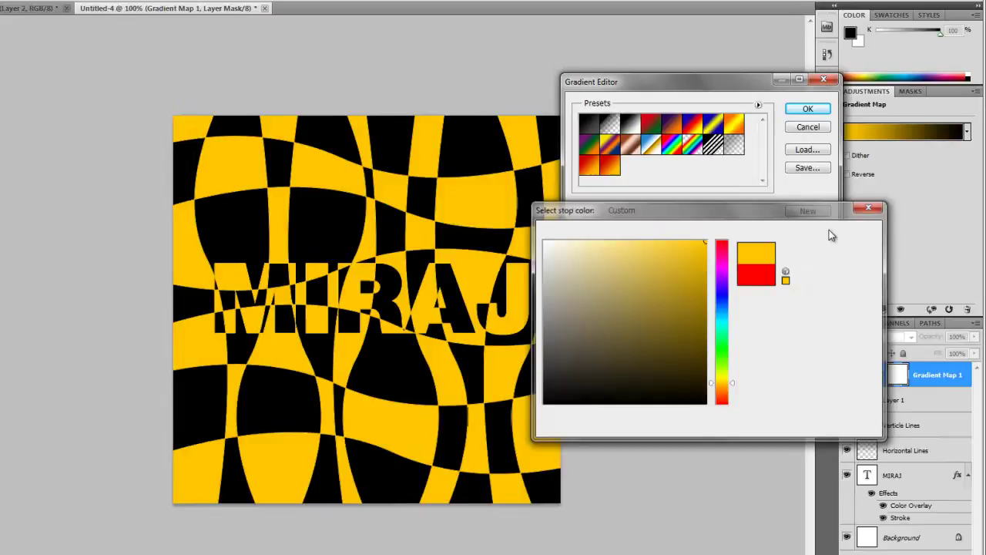
# Confirm golden yellow (ffc600) as the left stop and apply the yellow-to-black gradient.
pyautogui.click(810, 248)
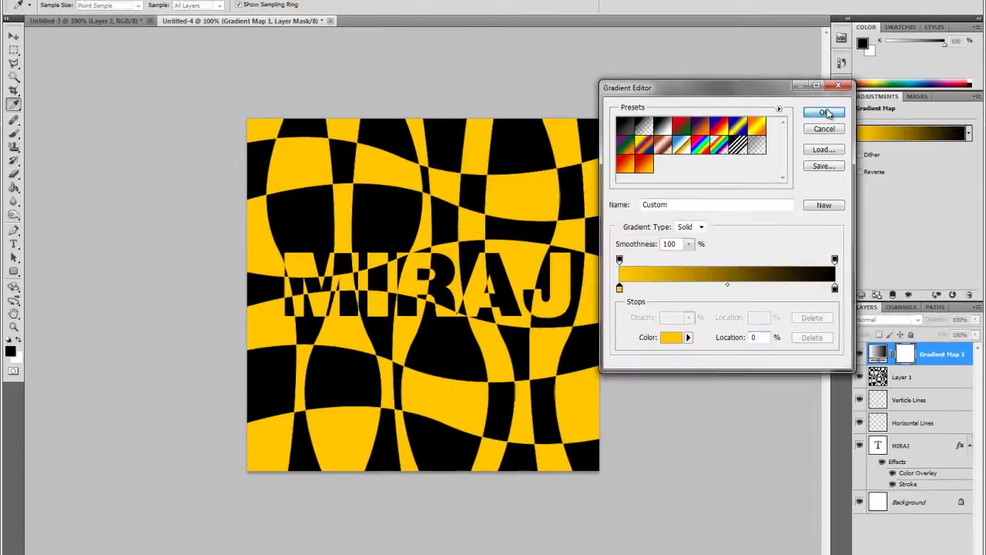
pyautogui.click(825, 113)
pyautogui.press('g')
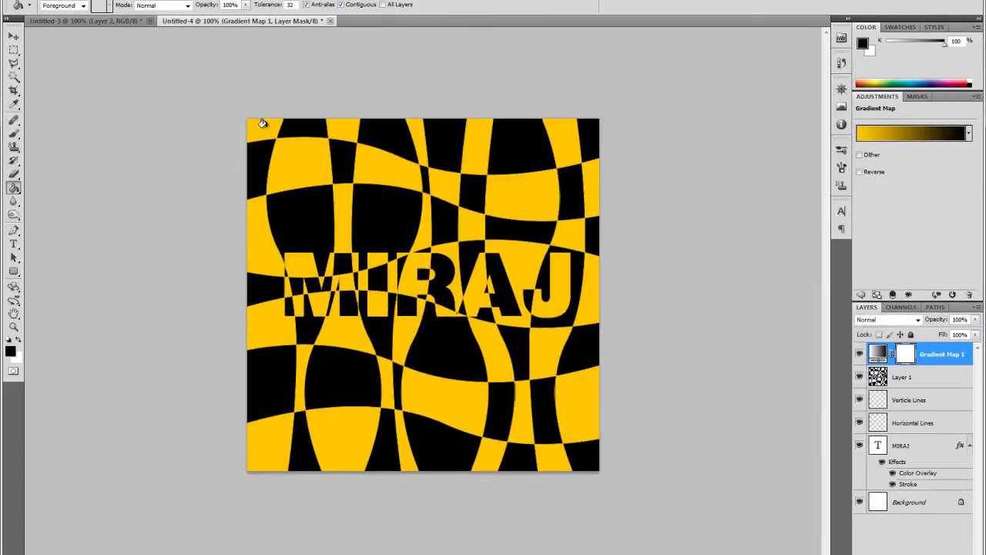